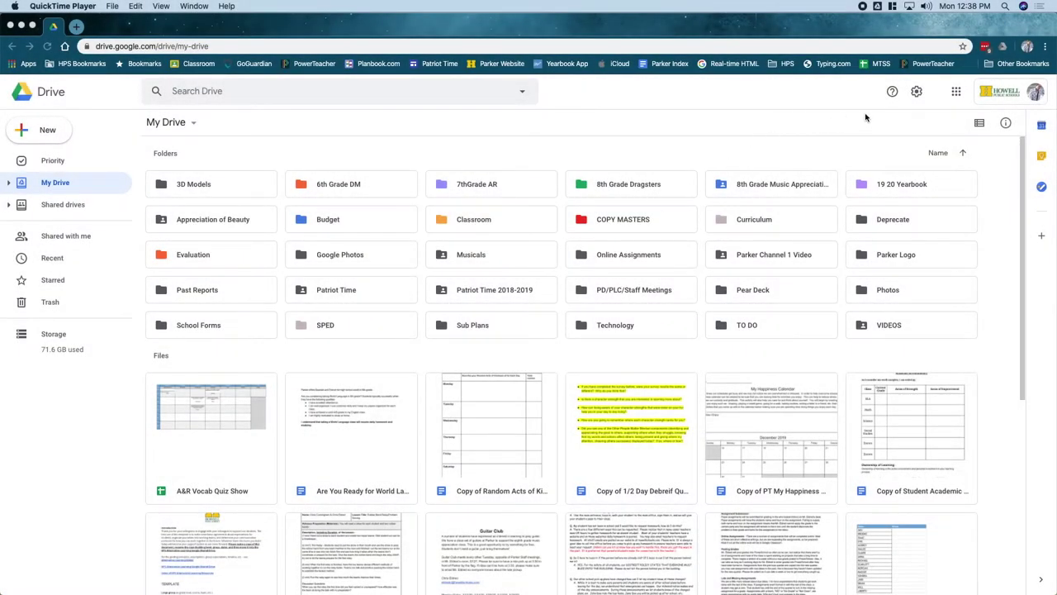
# Launch SketchUp for Schools from the Google Drive apps launcher.
pyautogui.click(956, 92)
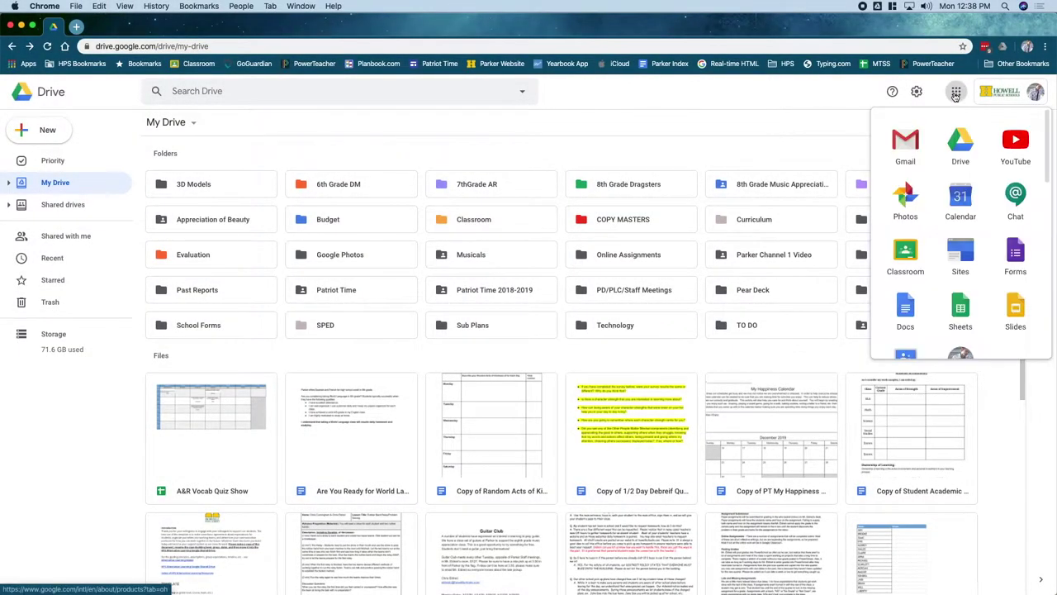
pyautogui.moveTo(1044, 149)
pyautogui.mouseDown()
pyautogui.moveTo(1046, 302)
pyautogui.moveTo(1045, 278)
pyautogui.mouseUp()
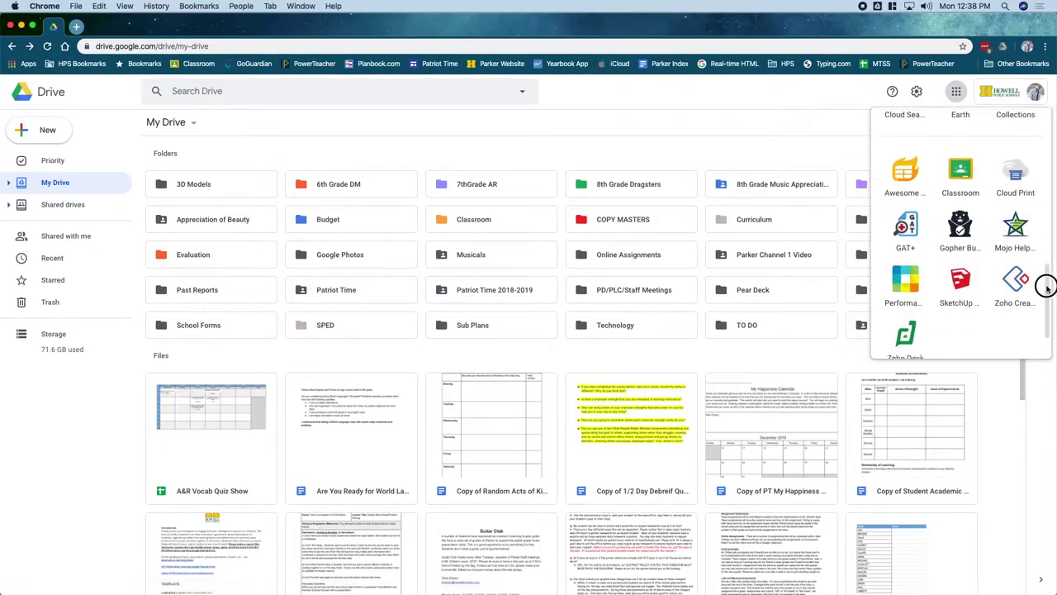
pyautogui.click(963, 289)
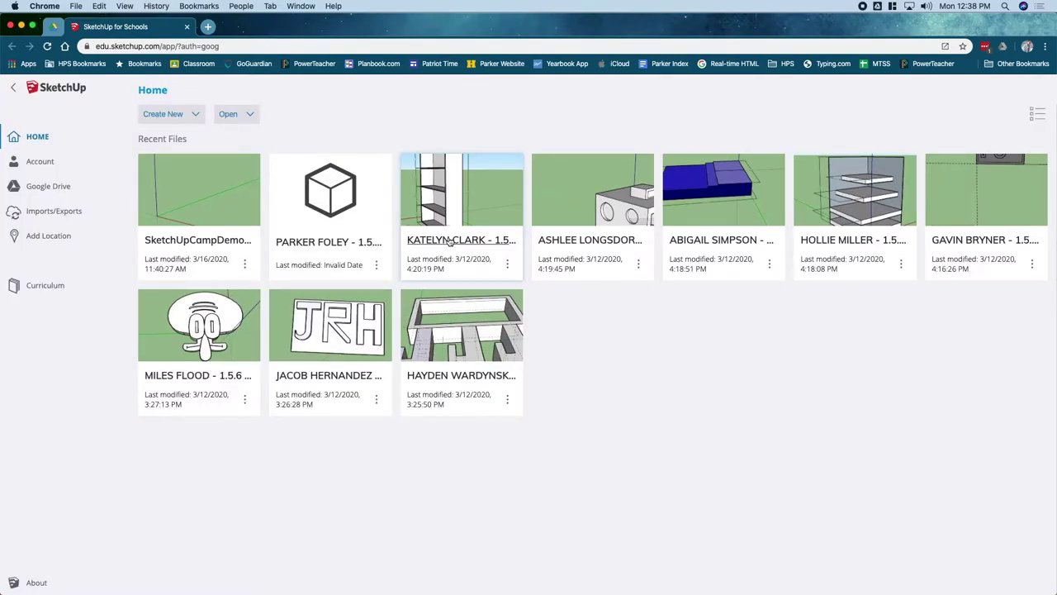
# Create a Simple Template - Feet and Inches model and save it as SketchUpBasics in the Classroom folder.
pyautogui.click(190, 116)
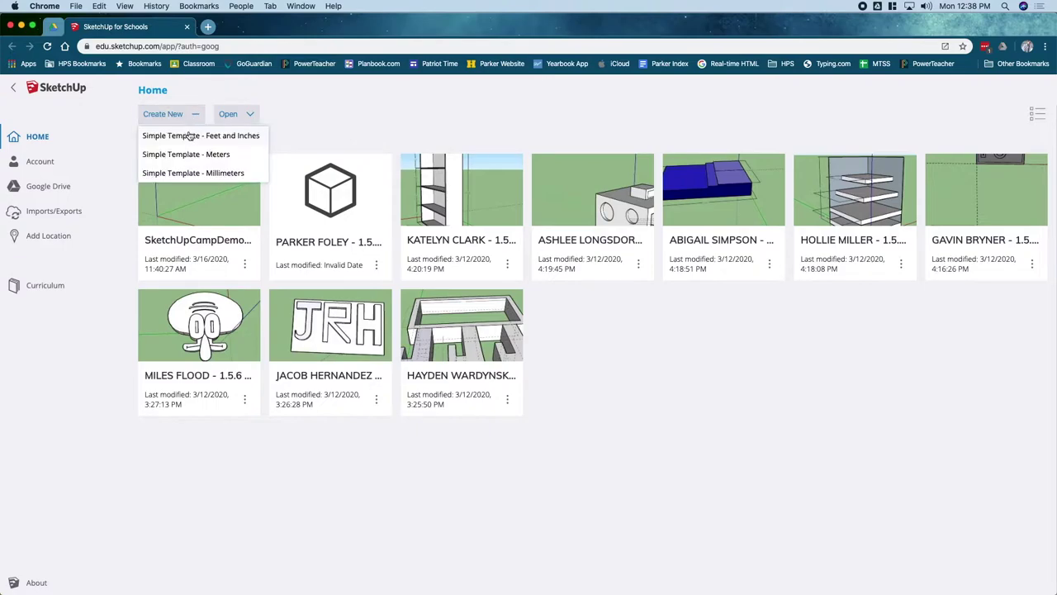
pyautogui.click(190, 136)
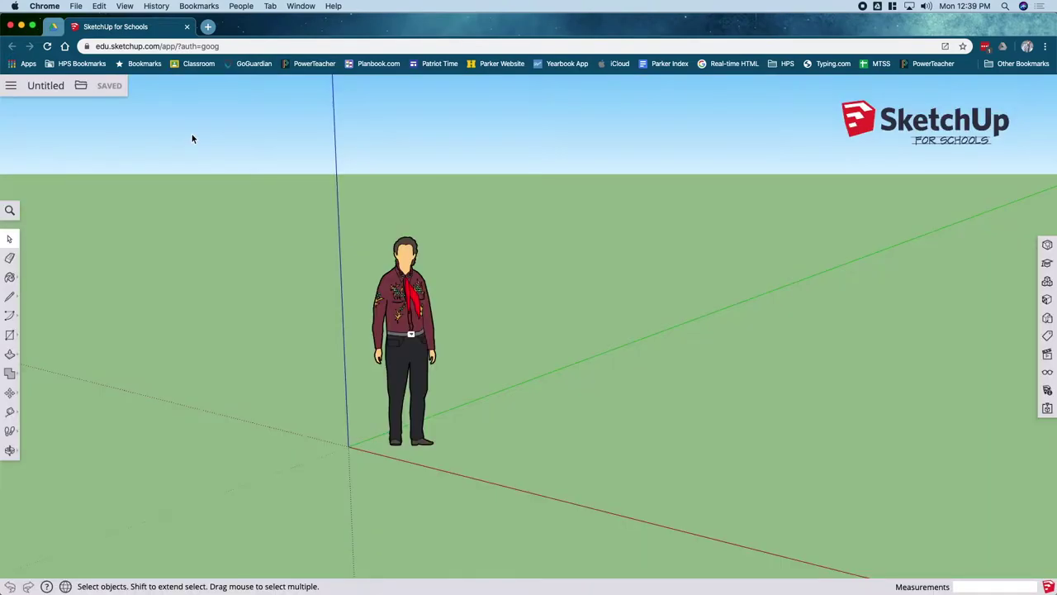
pyautogui.click(56, 88)
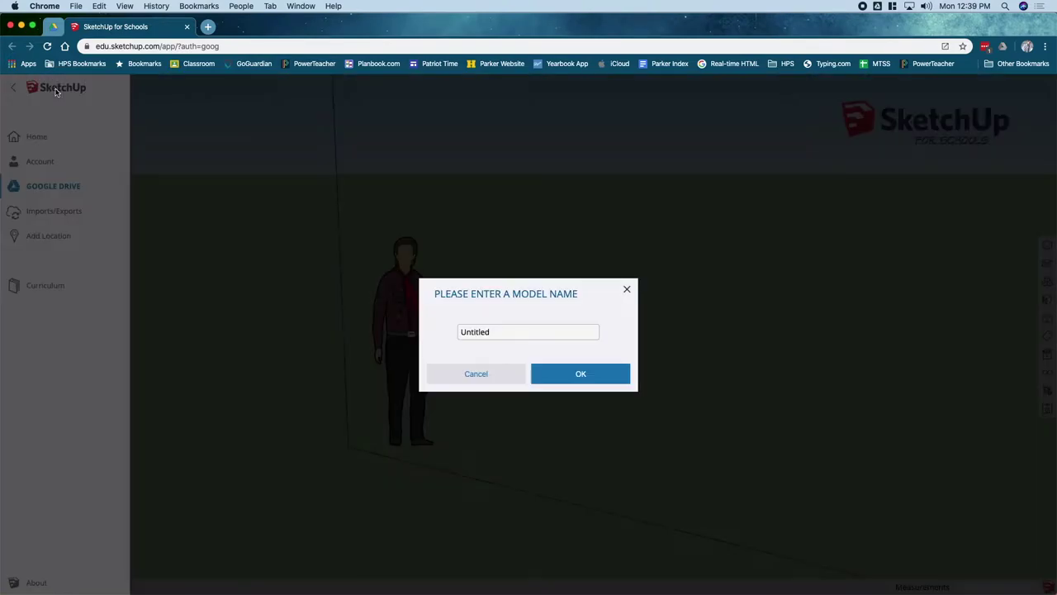
pyautogui.click(495, 331)
pyautogui.moveTo(494, 332); pyautogui.dragTo(437, 332)
pyautogui.write('Sketc')
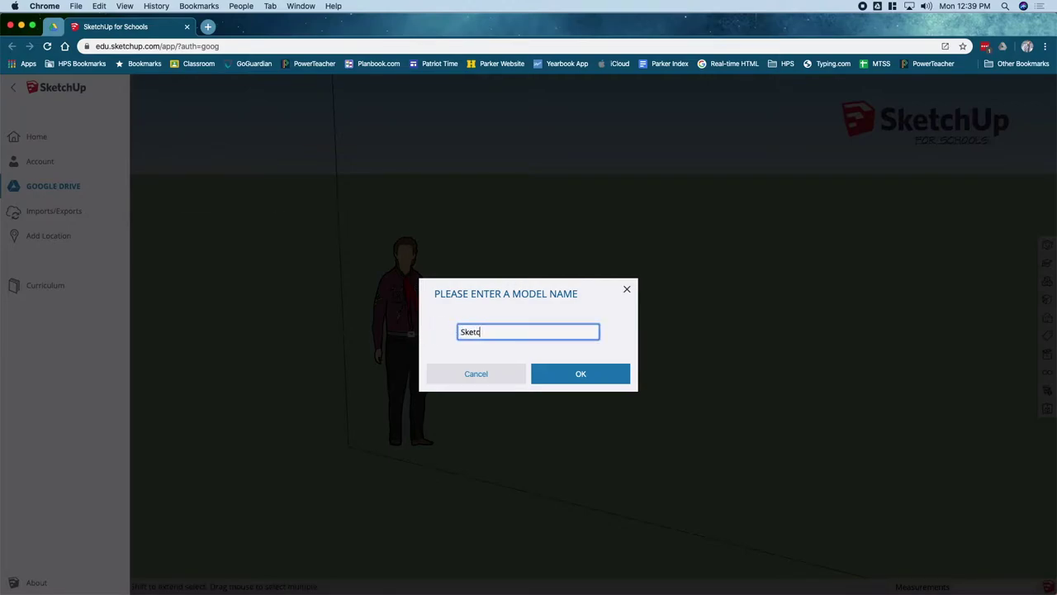
pyautogui.write('hUpBasics')
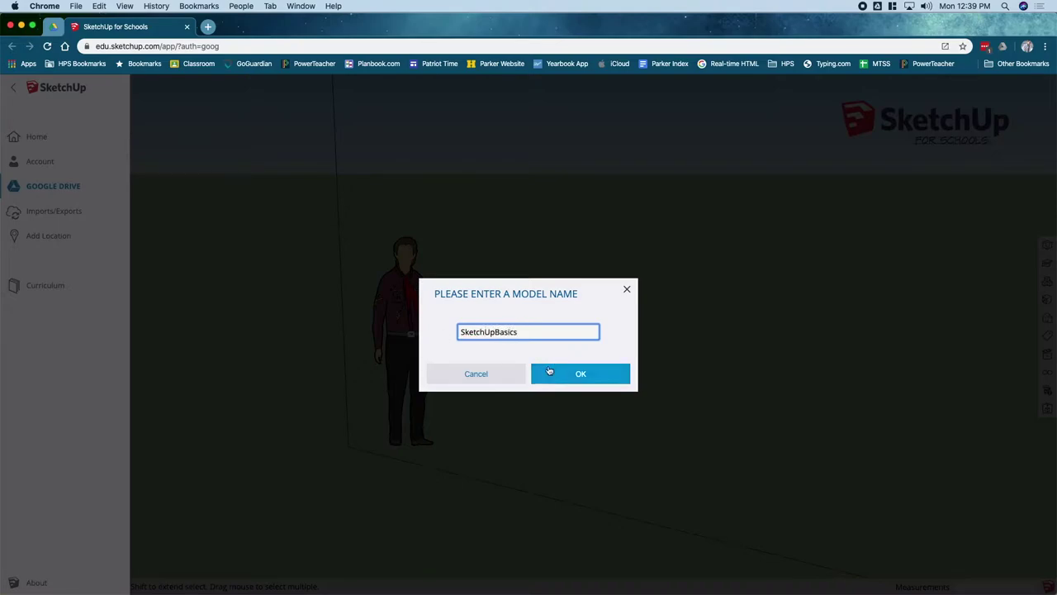
pyautogui.click(550, 375)
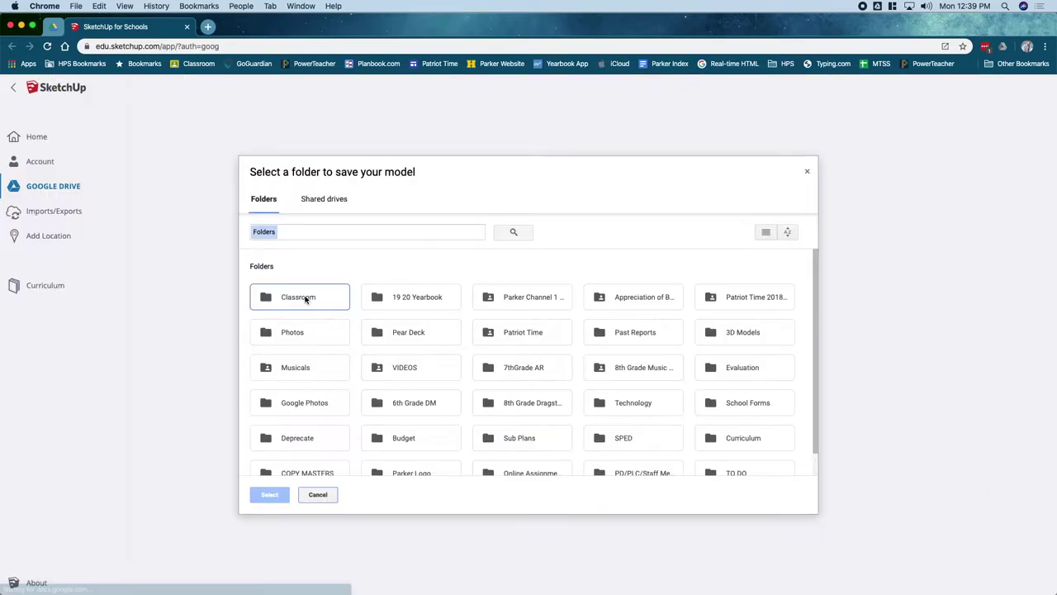
pyautogui.click(307, 300)
pyautogui.click(269, 494)
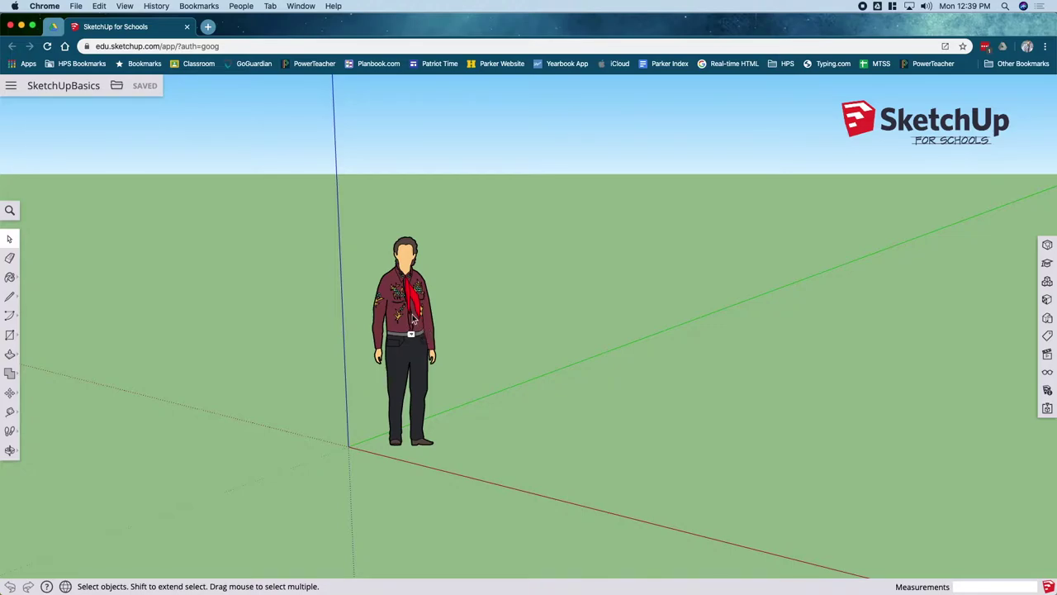
# Zoom in and out around the default standing figure to inspect it.
pyautogui.scroll(4, 405, 319)
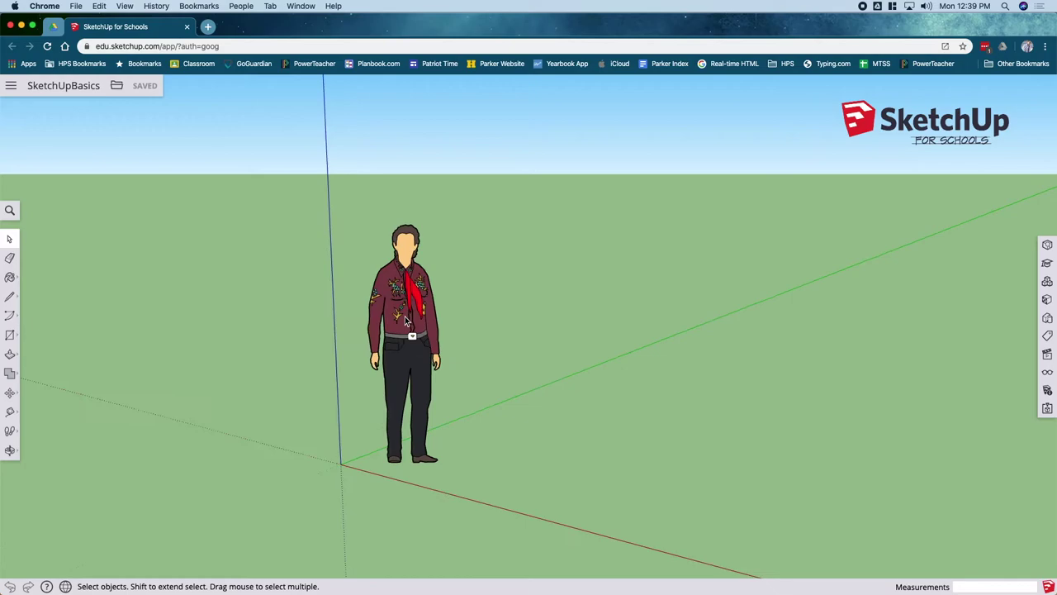
pyautogui.scroll(-3, 404, 317)
pyautogui.scroll(4, 405, 325)
pyautogui.scroll(-2, 403, 327)
pyautogui.scroll(2, 404, 326)
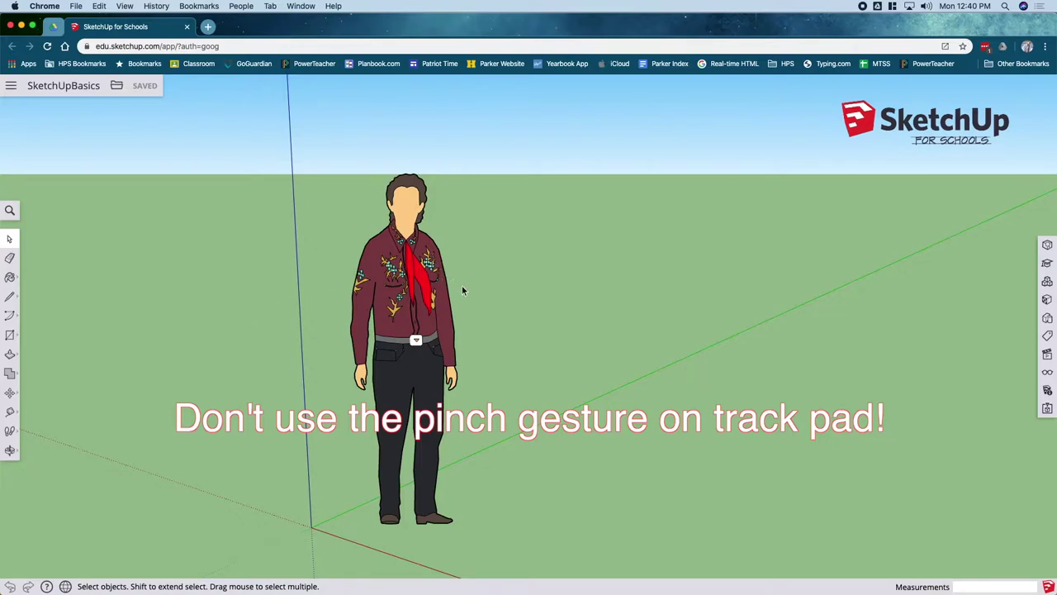
pyautogui.scroll(-1, 460, 291)
pyautogui.scroll(2, 460, 292)
pyautogui.scroll(-2, 460, 292)
pyautogui.scroll(3, 460, 291)
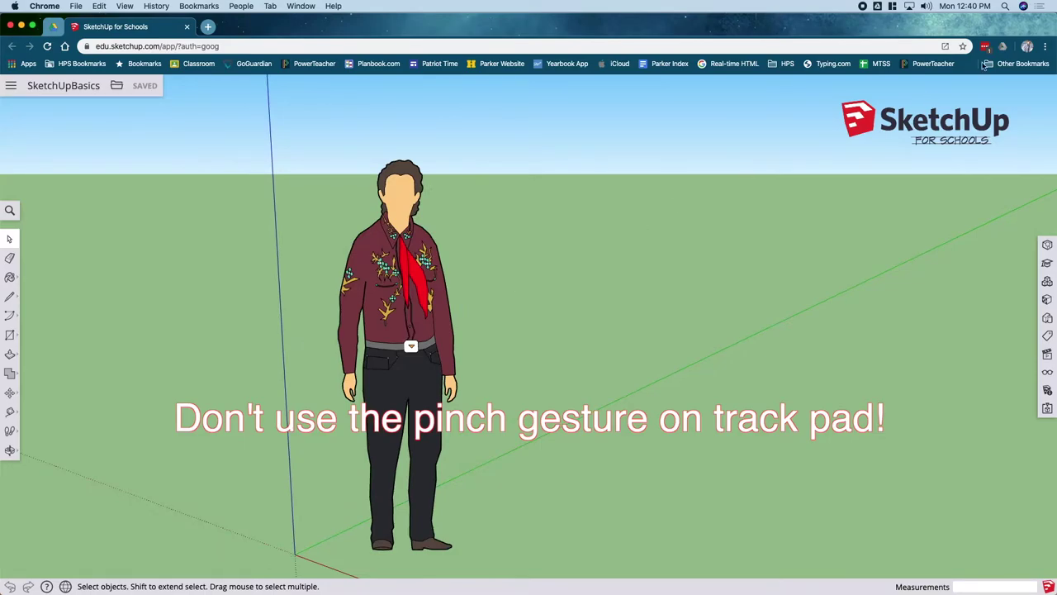
# Try Chrome page zoom at 300% and 33%, then return it to 100%.
pyautogui.click(1046, 46)
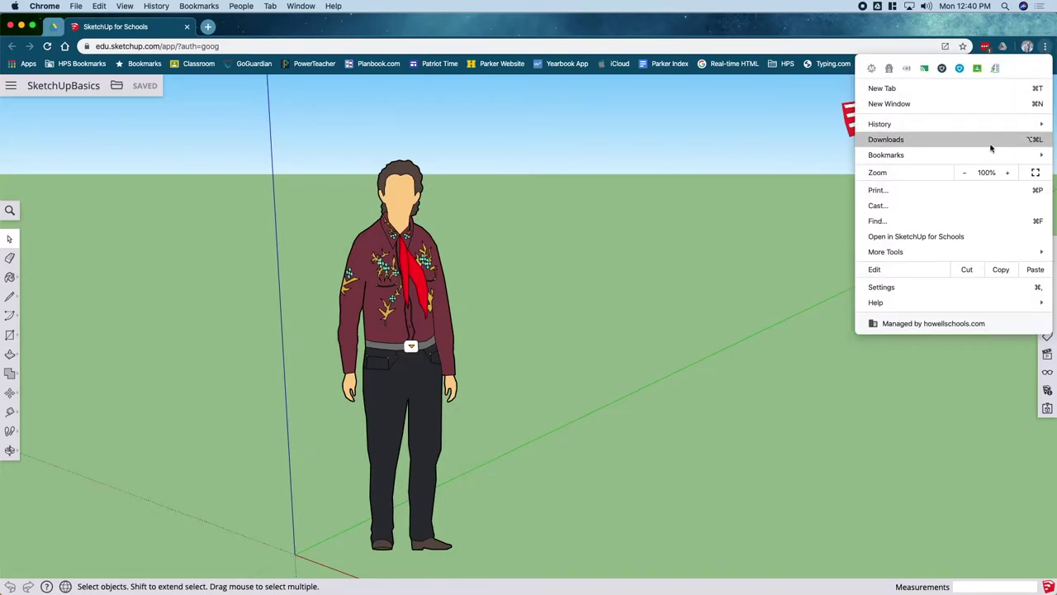
pyautogui.click(1006, 172)
pyautogui.click(1006, 172)
pyautogui.click(1006, 173)
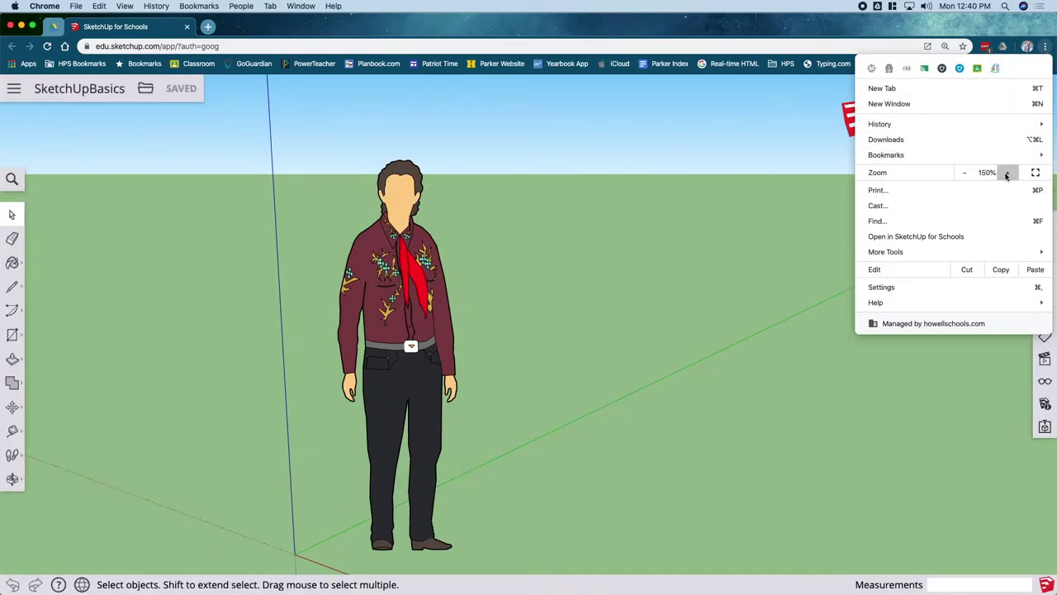
pyautogui.click(1006, 172)
pyautogui.click(1006, 172)
pyautogui.click(1005, 173)
pyautogui.click(1004, 172)
pyautogui.click(966, 173)
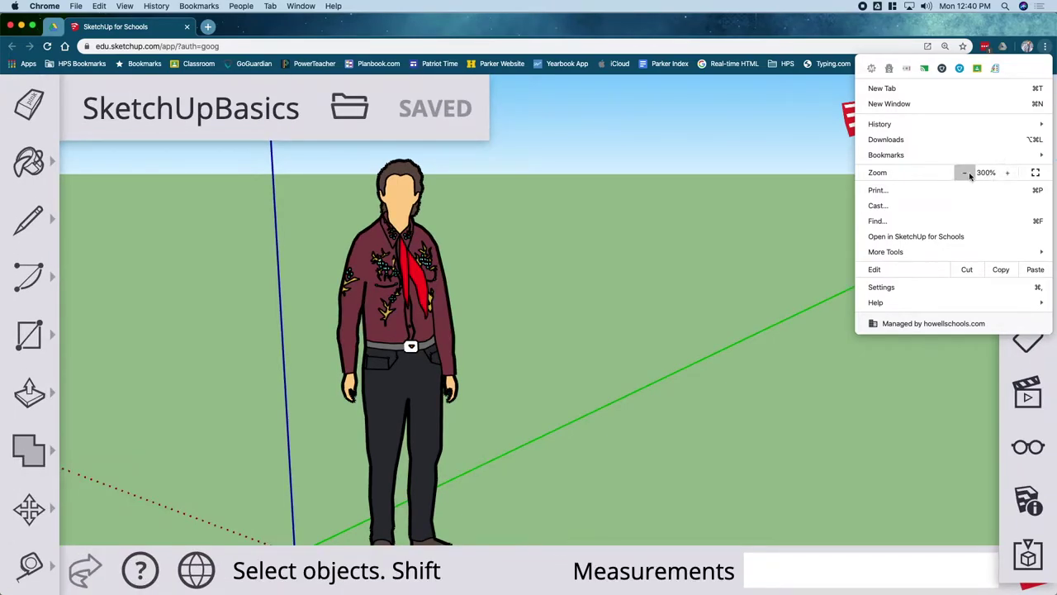
pyautogui.click(966, 173)
pyautogui.click(966, 172)
pyautogui.click(966, 173)
pyautogui.click(966, 172)
pyautogui.click(966, 172)
pyautogui.click(966, 172)
pyautogui.click(967, 173)
pyautogui.click(967, 172)
pyautogui.click(966, 172)
pyautogui.click(967, 172)
pyautogui.click(967, 173)
pyautogui.click(966, 172)
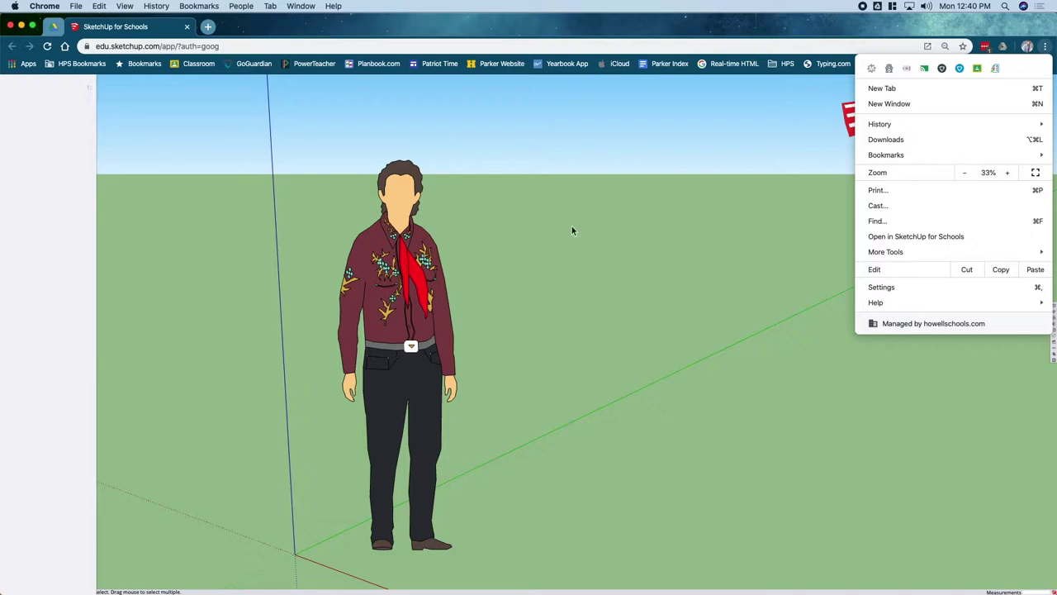
pyautogui.click(1008, 172)
pyautogui.click(1008, 172)
pyautogui.click(1008, 173)
pyautogui.click(1008, 173)
pyautogui.click(1009, 172)
pyautogui.click(1008, 173)
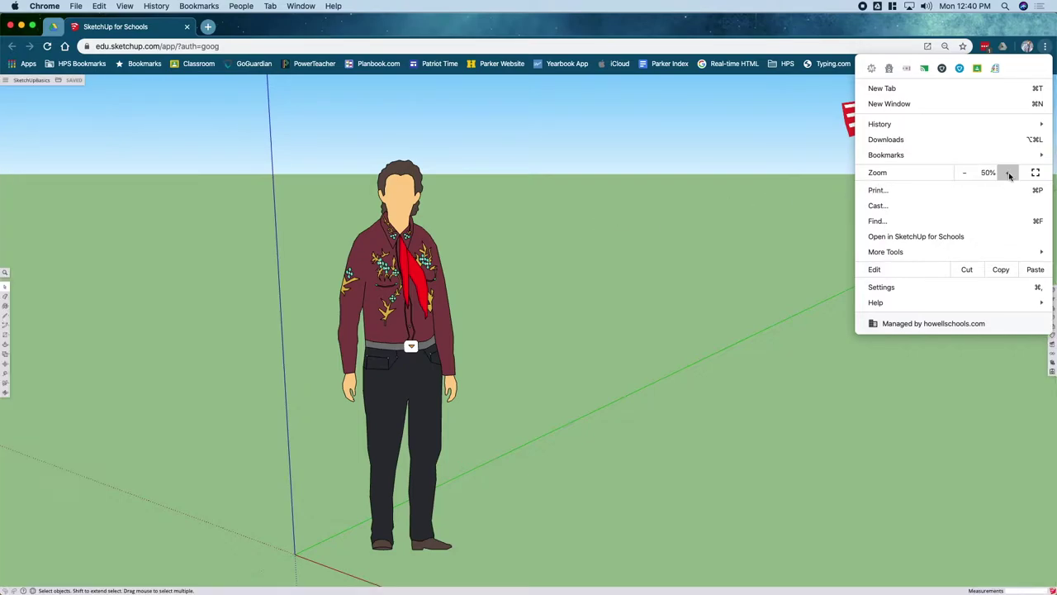
pyautogui.click(710, 208)
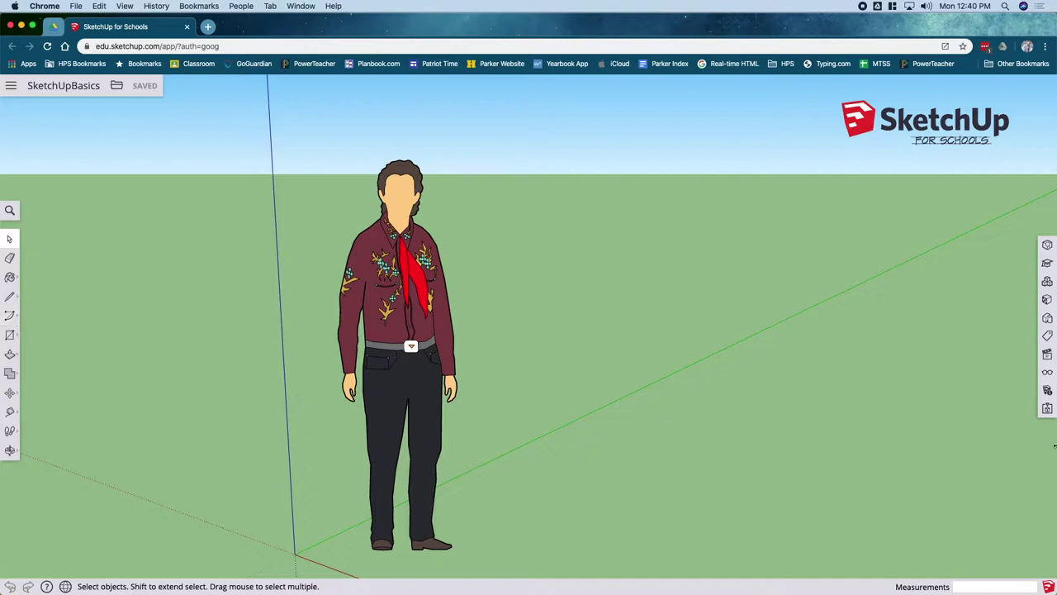
# Reopen the Chrome menu and dismiss it without changes.
pyautogui.scroll(1, 981, 215)
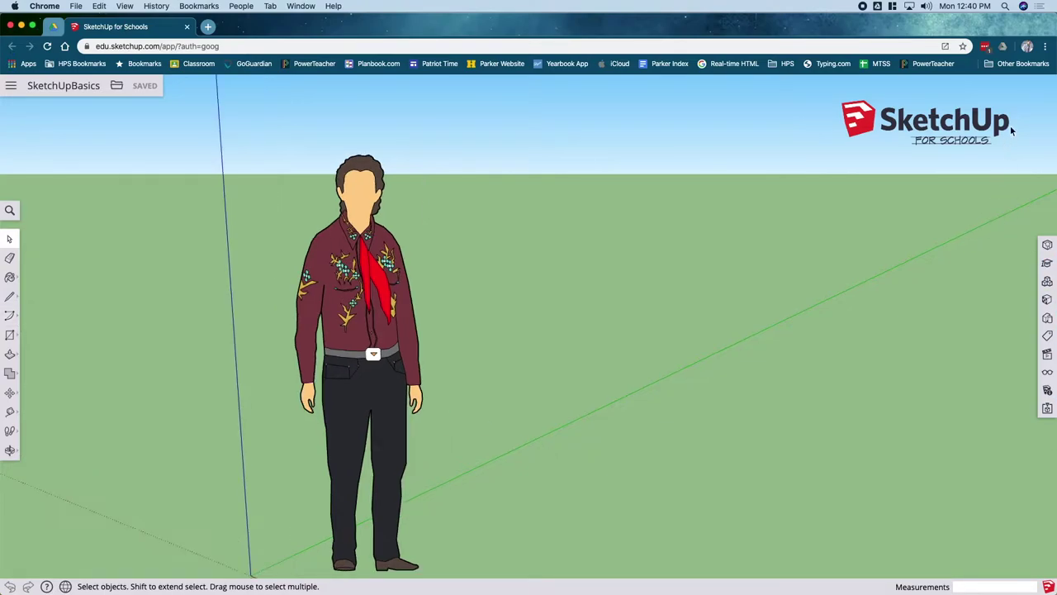
pyautogui.click(1045, 47)
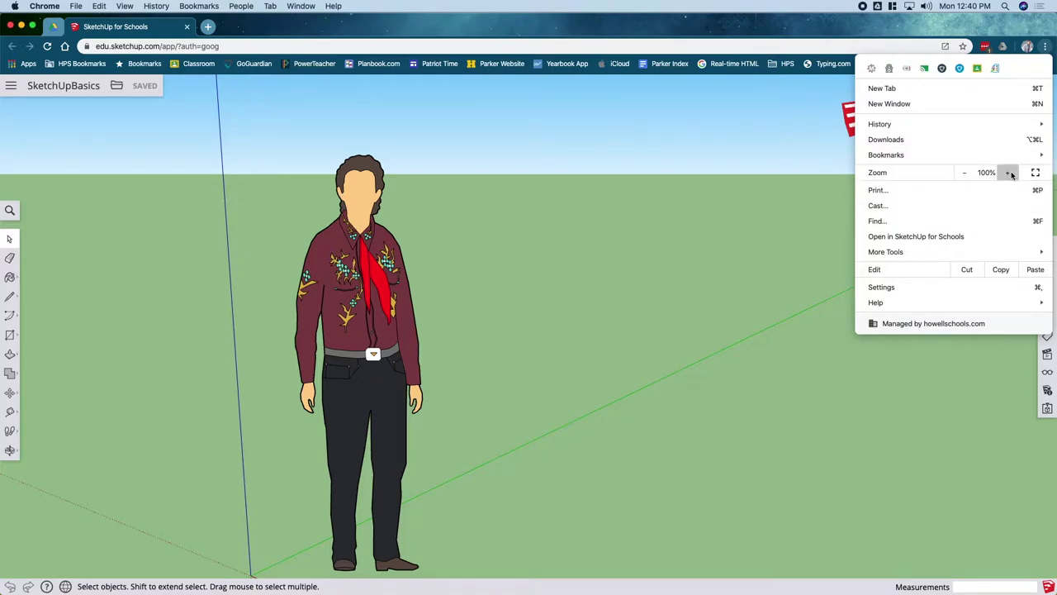
pyautogui.click(647, 322)
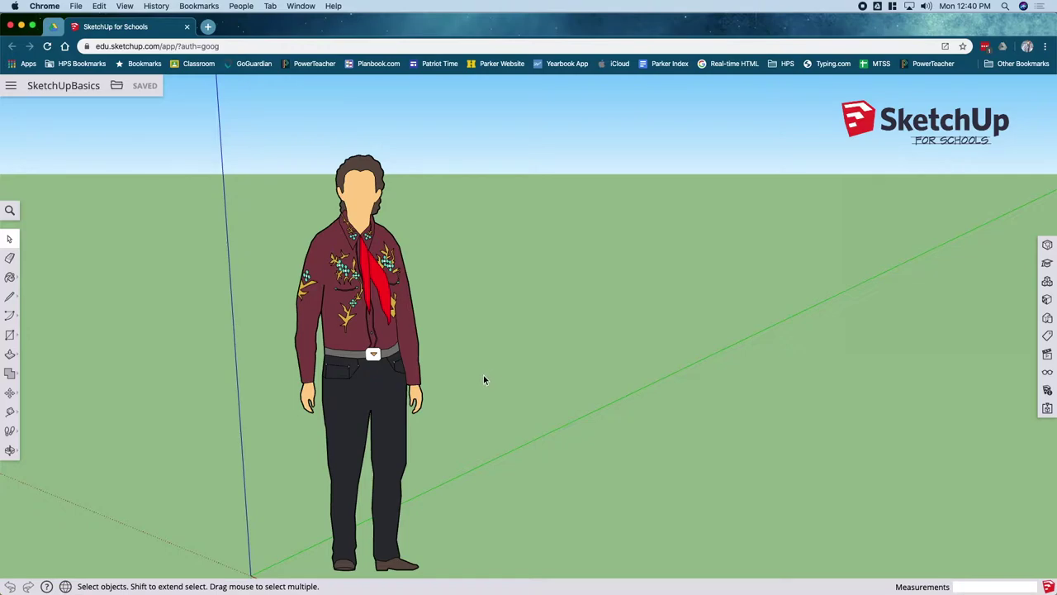
pyautogui.scroll(-2, 484, 380)
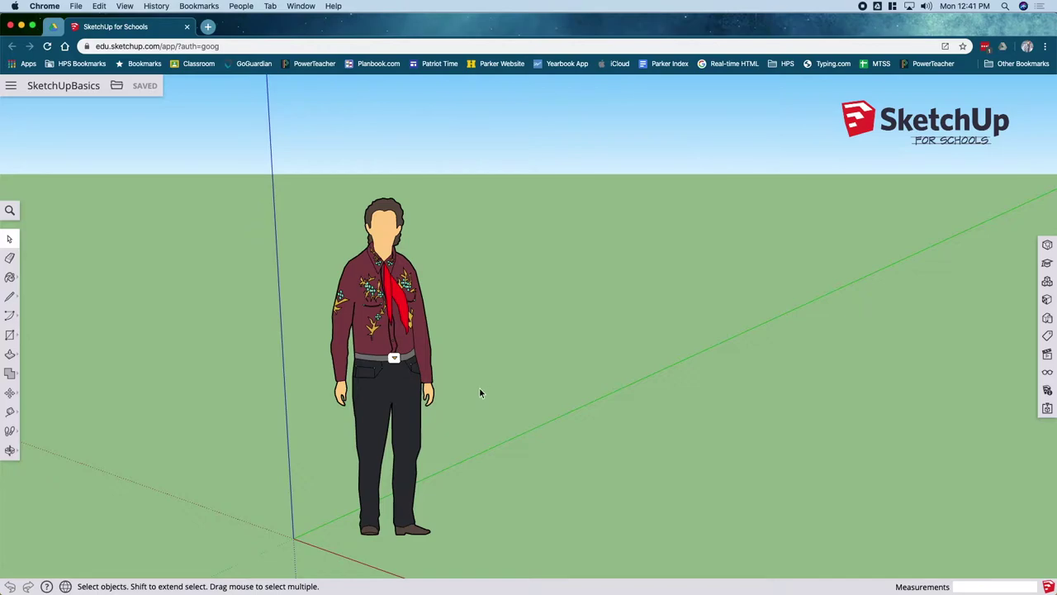
pyautogui.scroll(5, 416, 507)
pyautogui.scroll(-2, 414, 507)
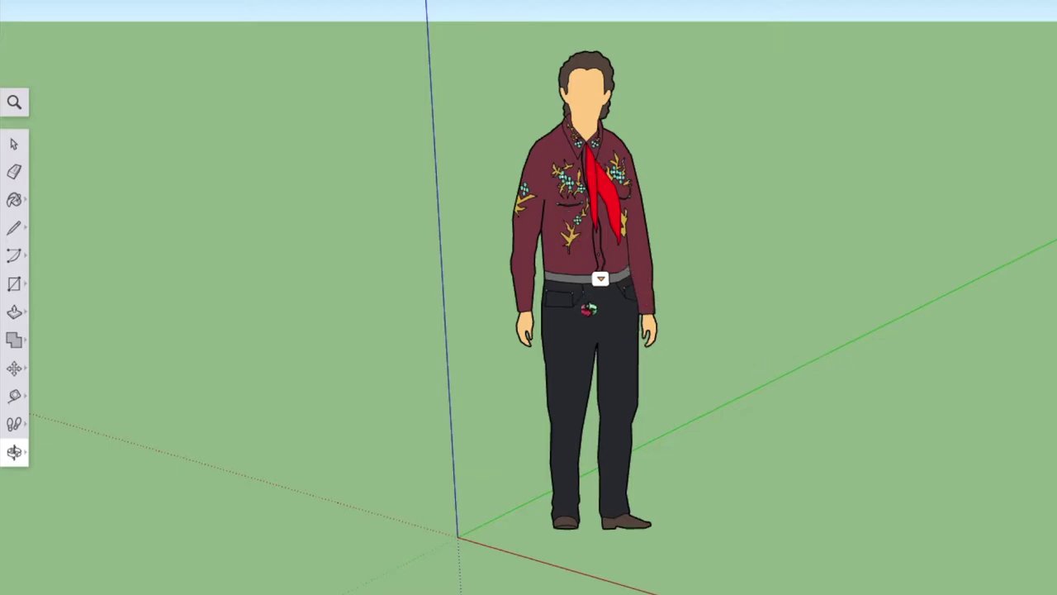
# Erase the default standing figure using its right-click Erase command.
pyautogui.press('space')
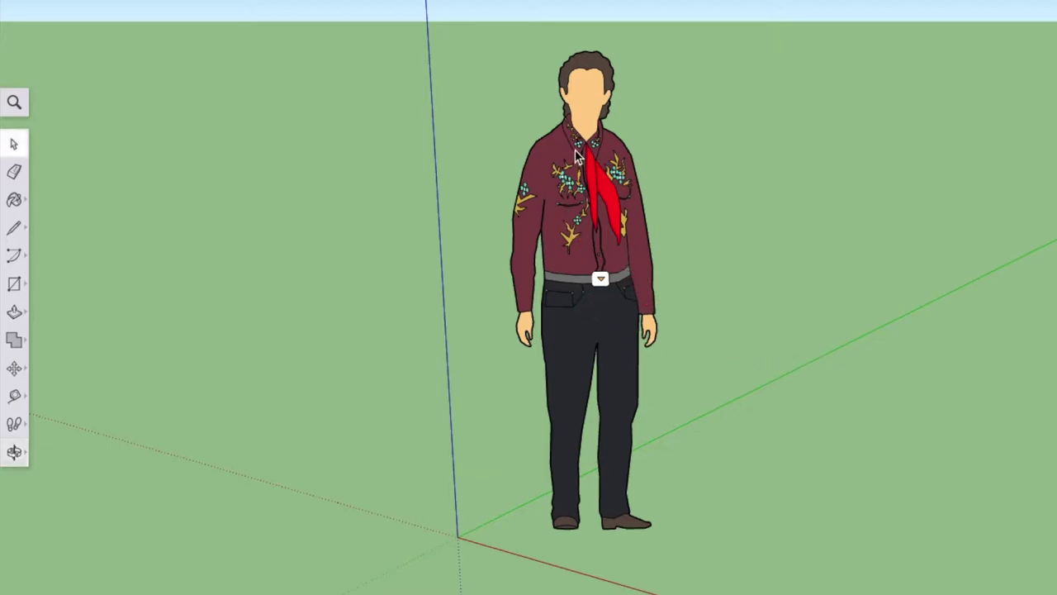
pyautogui.rightClick(583, 97)
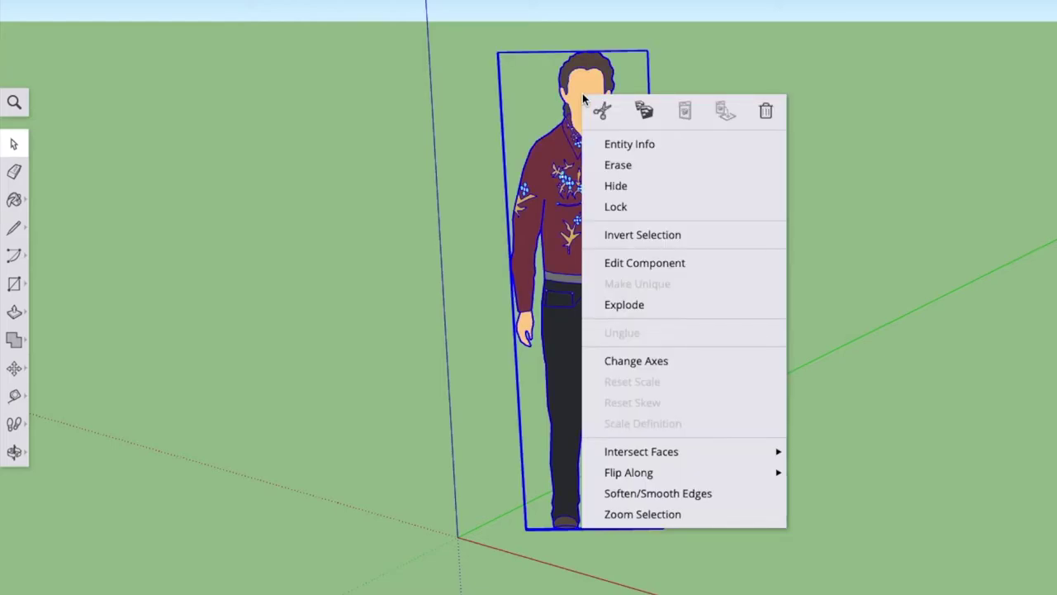
pyautogui.click(615, 166)
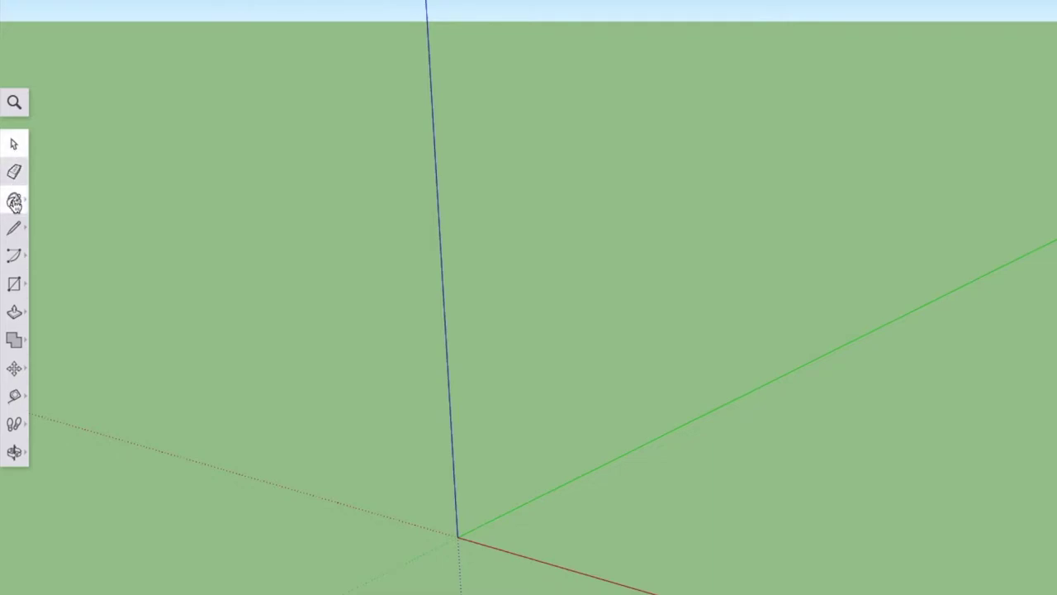
pyautogui.click(13, 105)
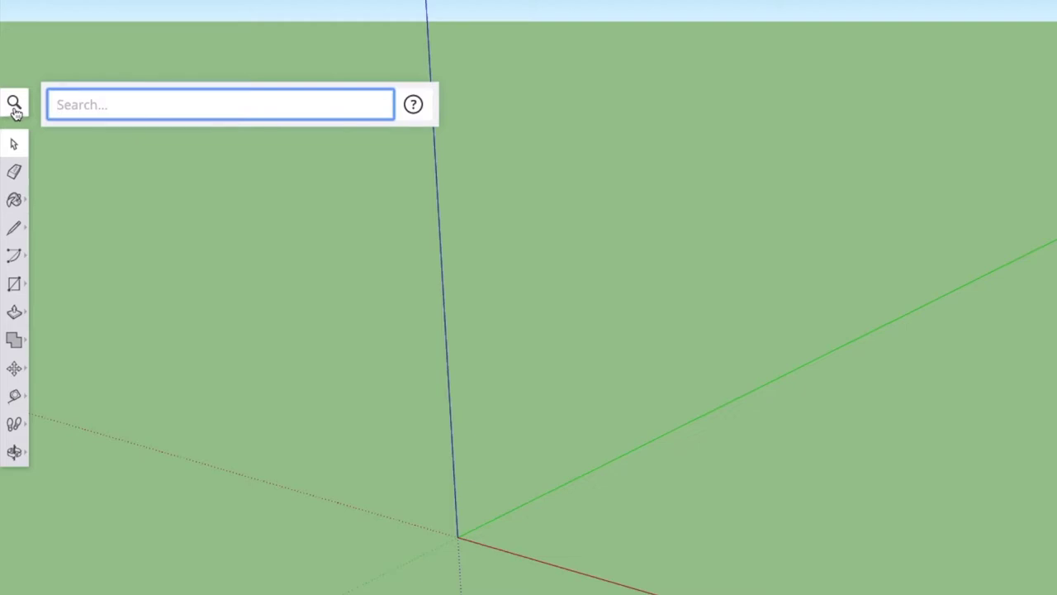
pyautogui.write('re')
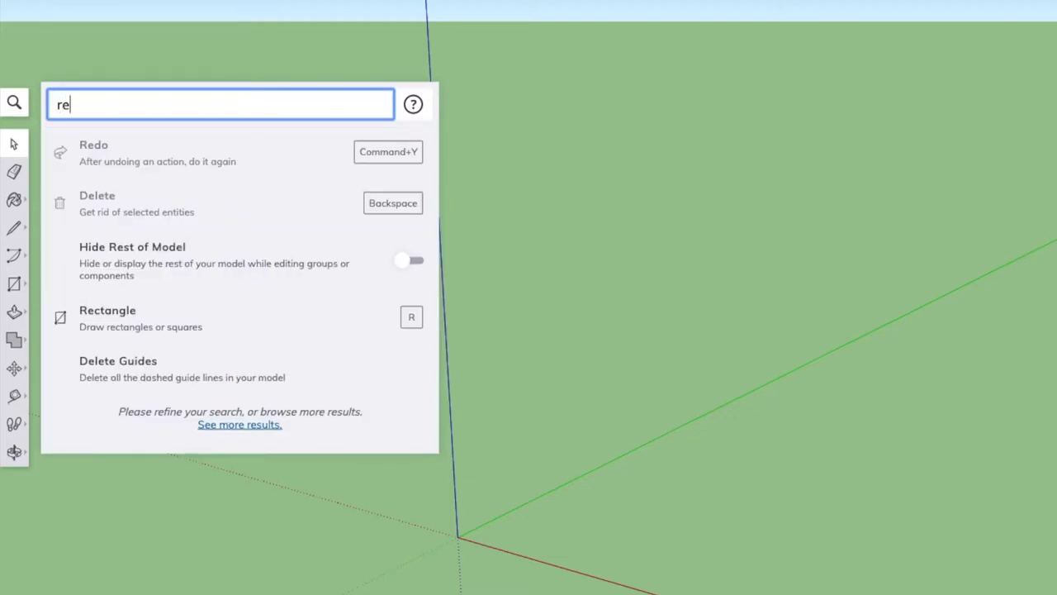
pyautogui.write('ct')
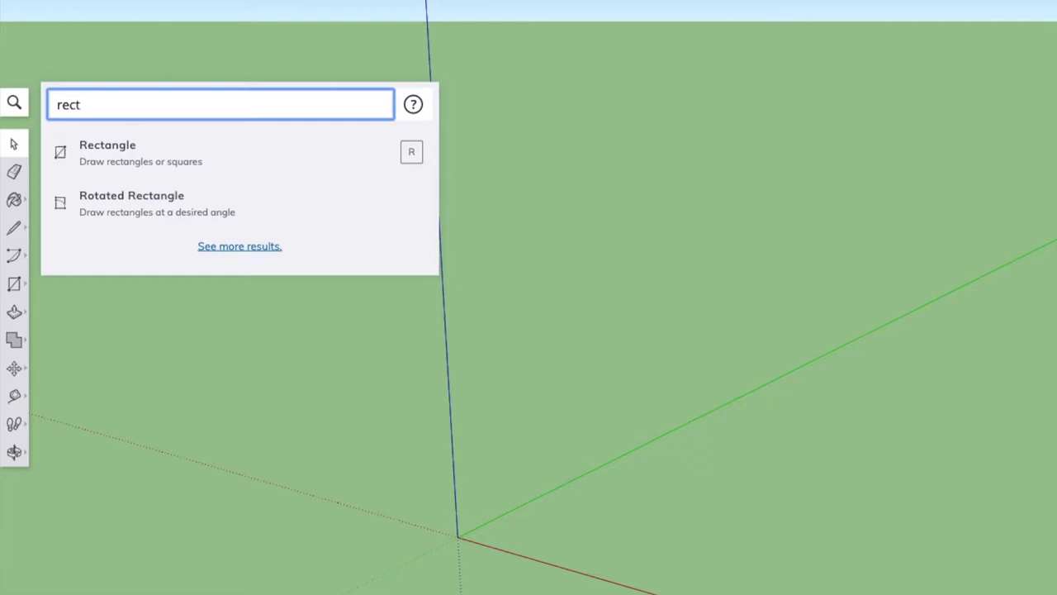
pyautogui.press('Down')
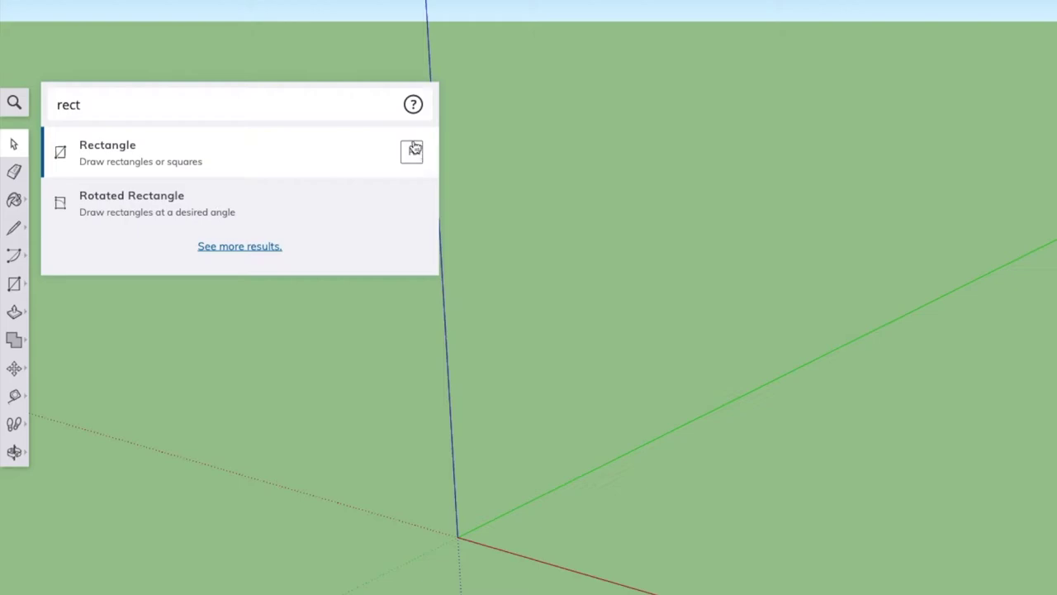
pyautogui.click(15, 102)
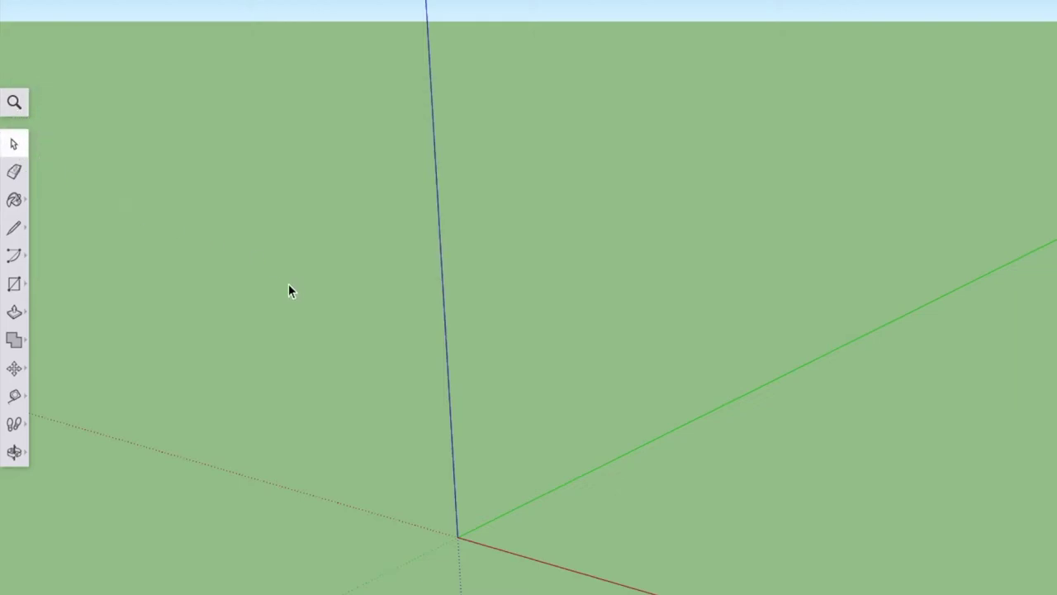
pyautogui.press('r')
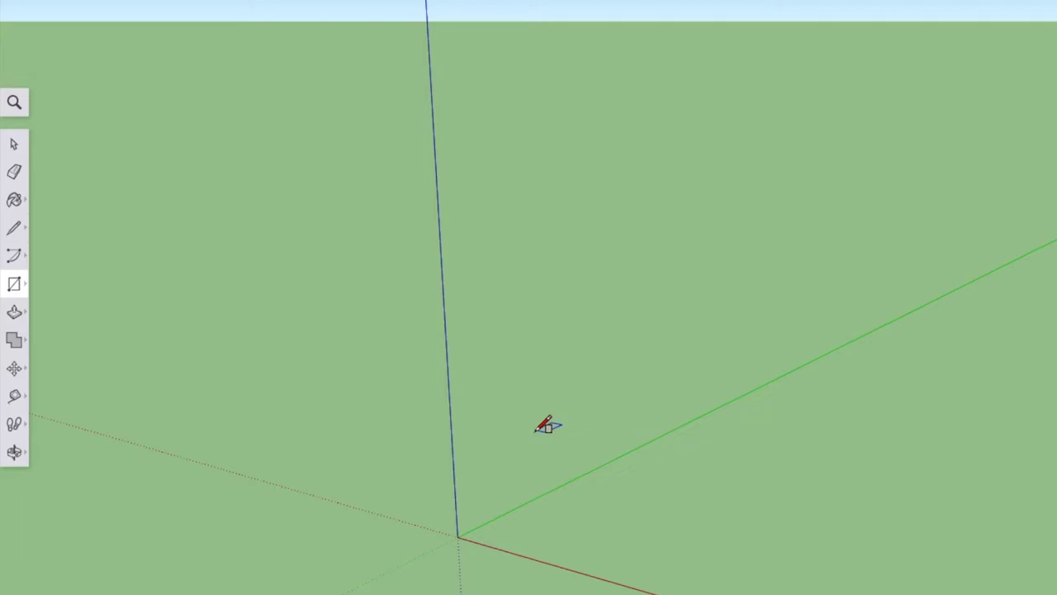
pyautogui.press('c')
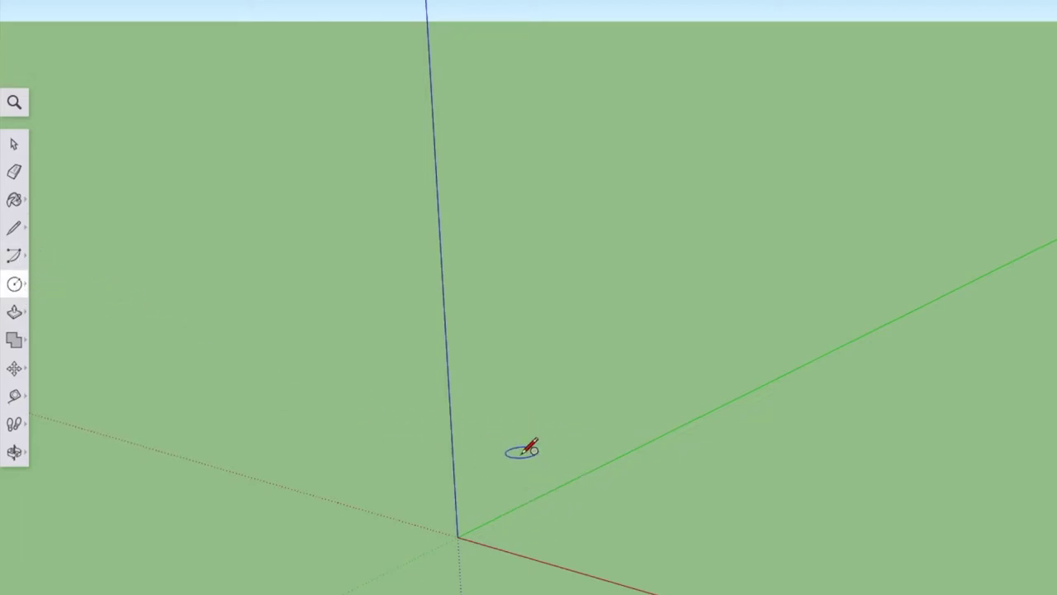
pyautogui.press('l')
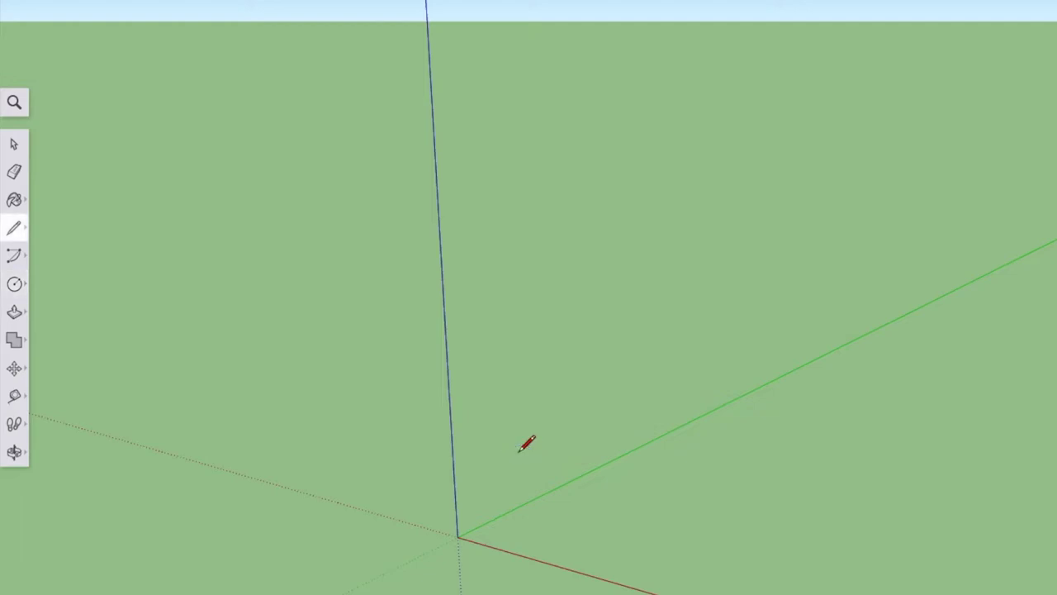
pyautogui.click(22, 229)
# Draw a plain rectangle from the axes origin, replacing an oversized first attempt with a smaller one.
pyautogui.press('r')
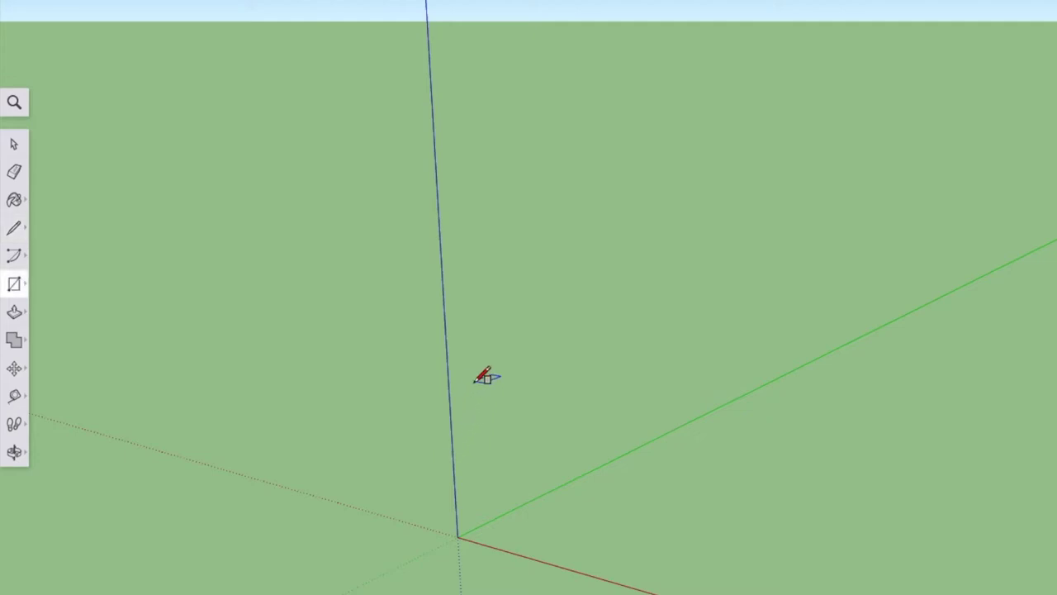
pyautogui.click(14, 286)
pyautogui.click(56, 219)
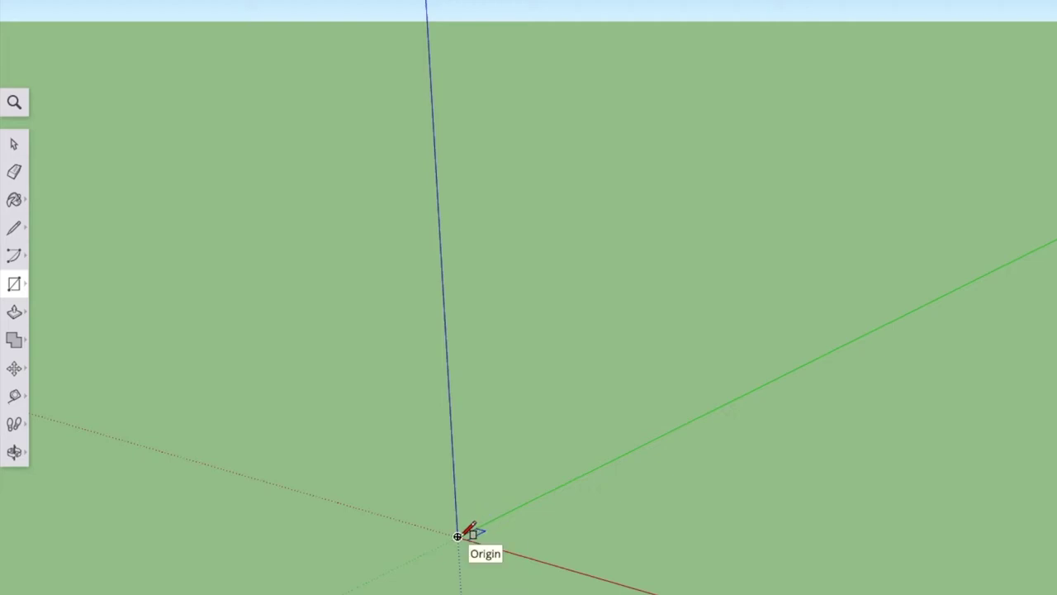
pyautogui.moveTo(456, 535); pyautogui.dragTo(874, 472)
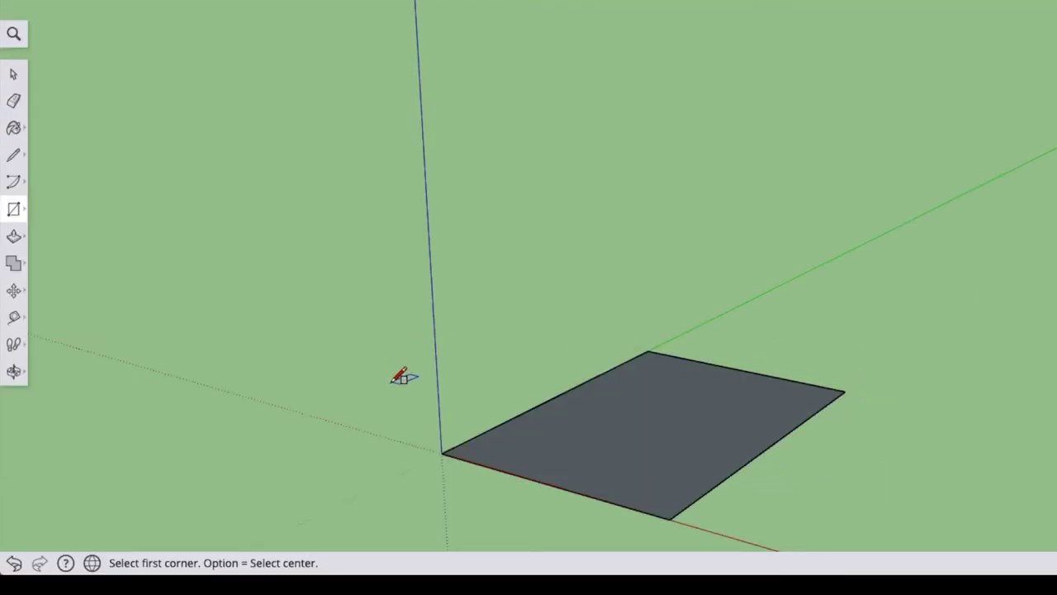
pyautogui.click(14, 563)
pyautogui.click(442, 451)
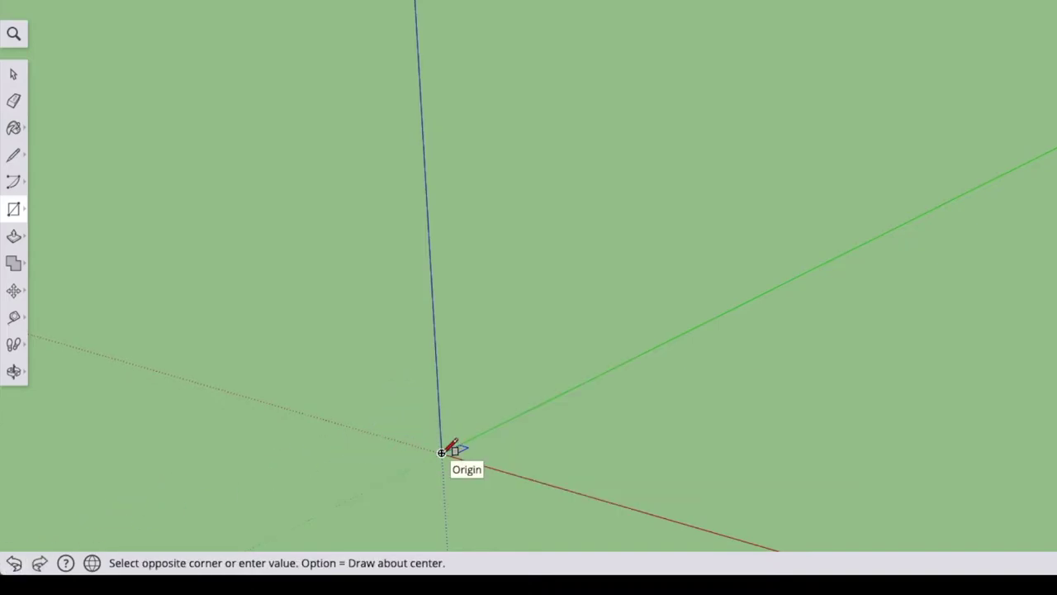
pyautogui.click(678, 420)
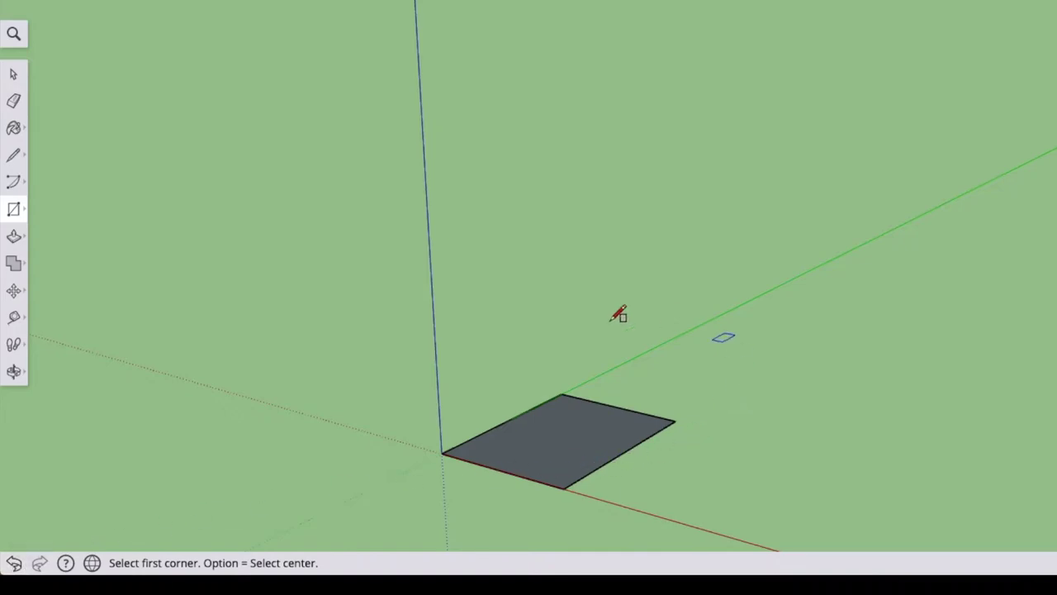
# Orbit the view down toward ground level.
pyautogui.press('o')
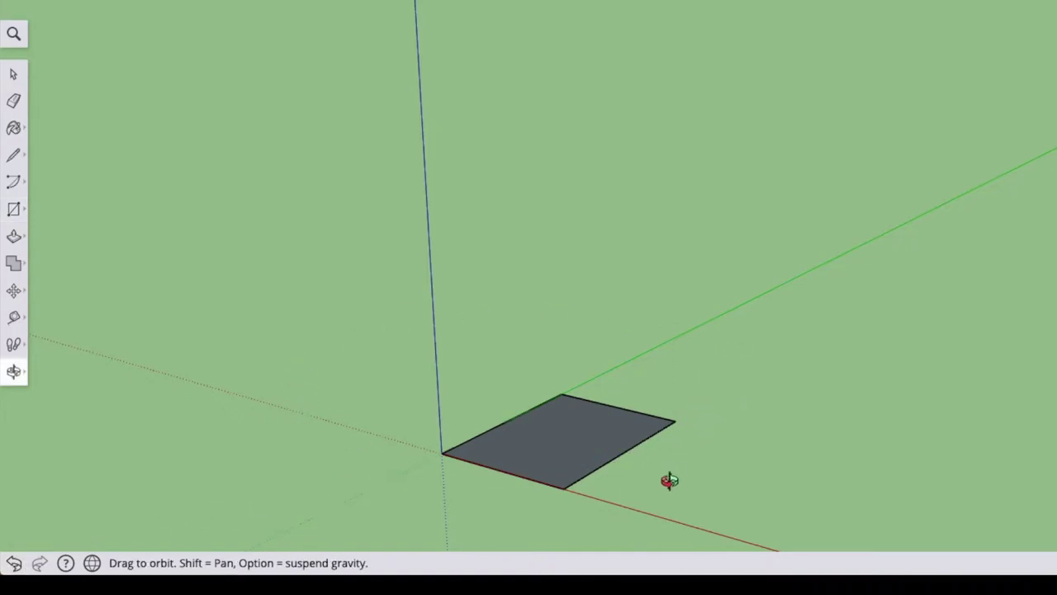
pyautogui.moveTo(669, 481); pyautogui.dragTo(658, 360)
pyautogui.moveTo(597, 503); pyautogui.dragTo(463, 533)
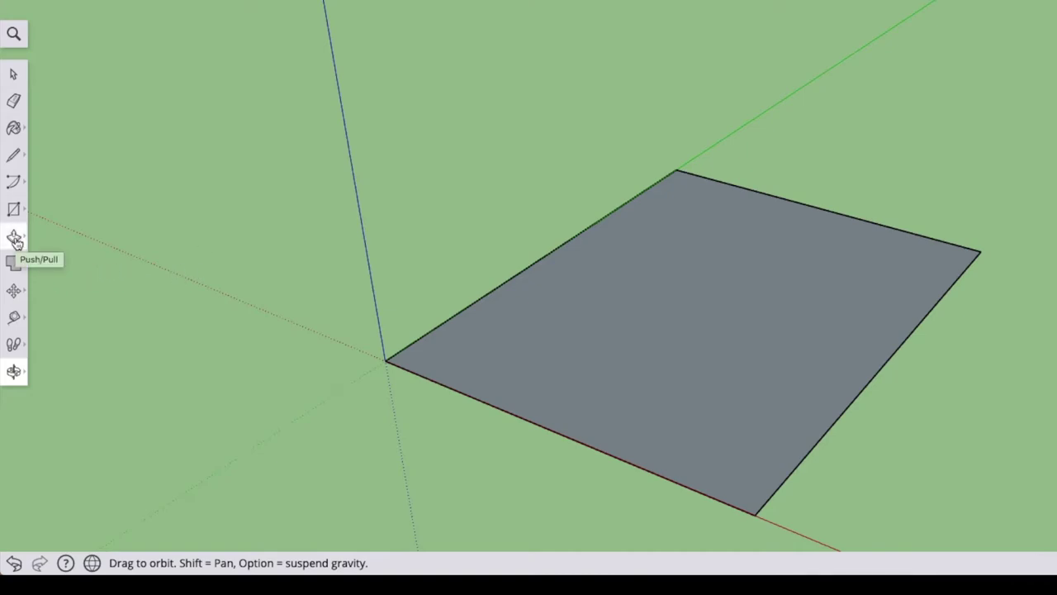
# Push/pull the rectangle into a box several times, undoing each, then undo the rectangle too.
pyautogui.press('p')
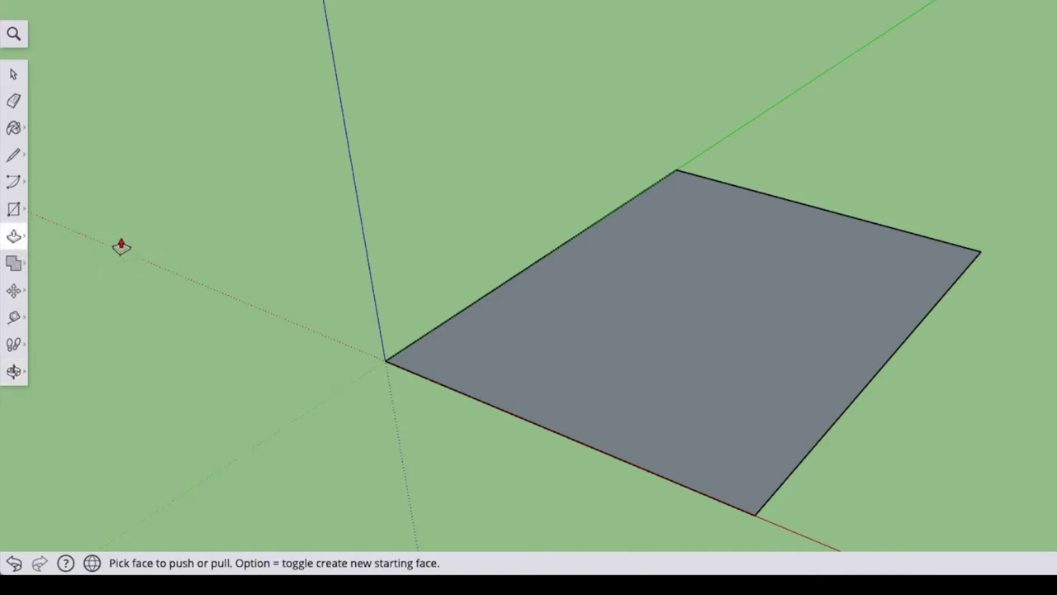
pyautogui.click(757, 351)
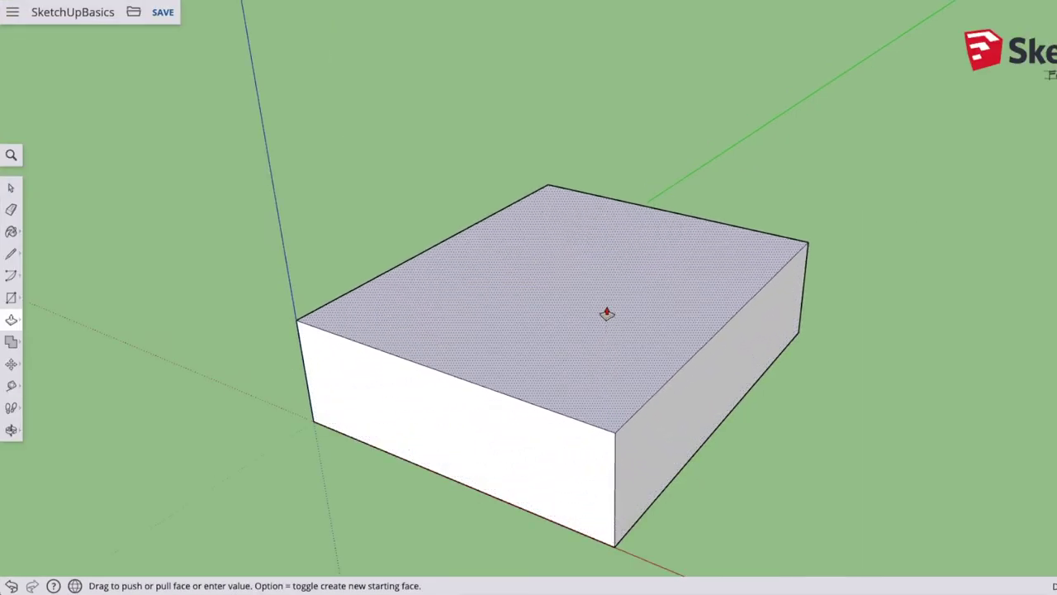
pyautogui.click(610, 236)
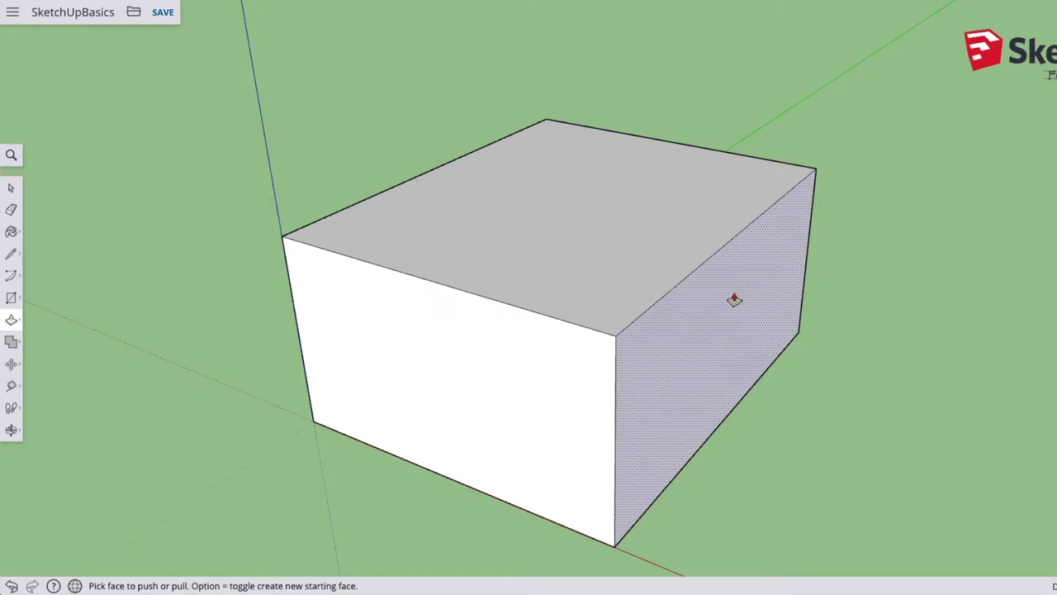
pyautogui.press('super+z')
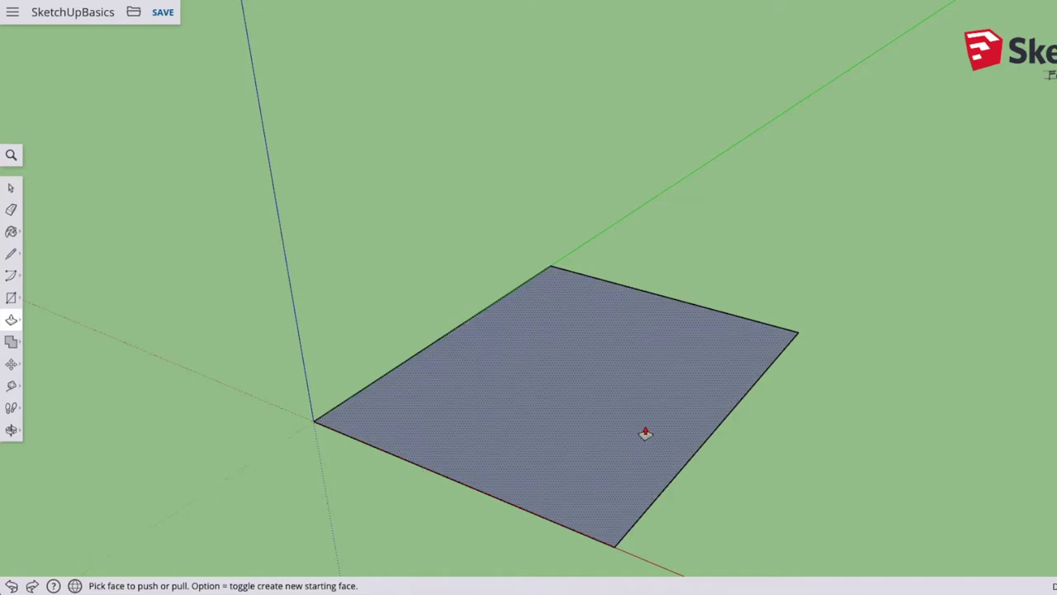
pyautogui.moveTo(604, 467); pyautogui.dragTo(612, 235)
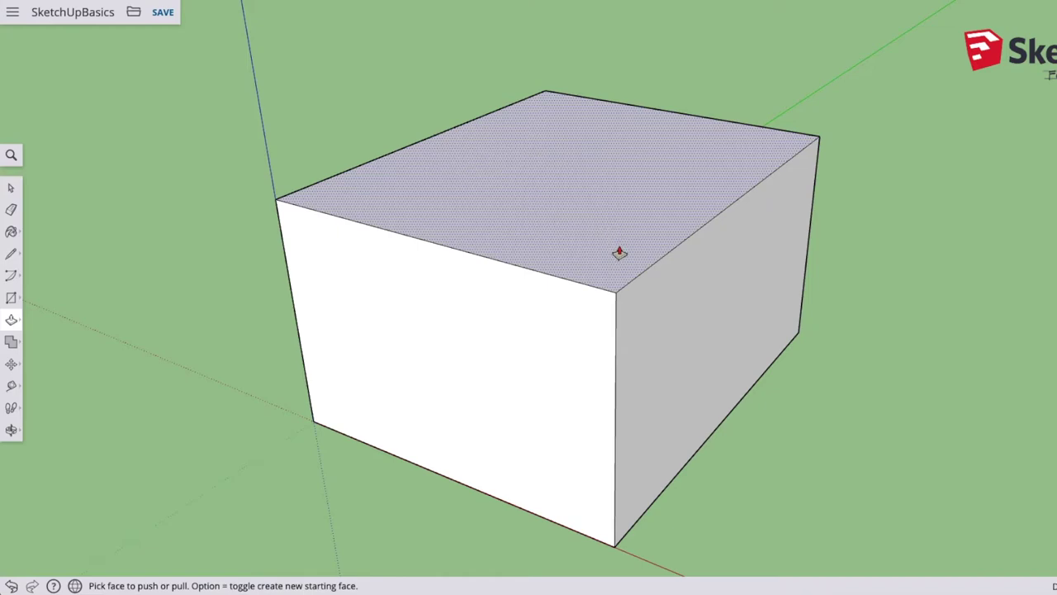
pyautogui.press('super+z')
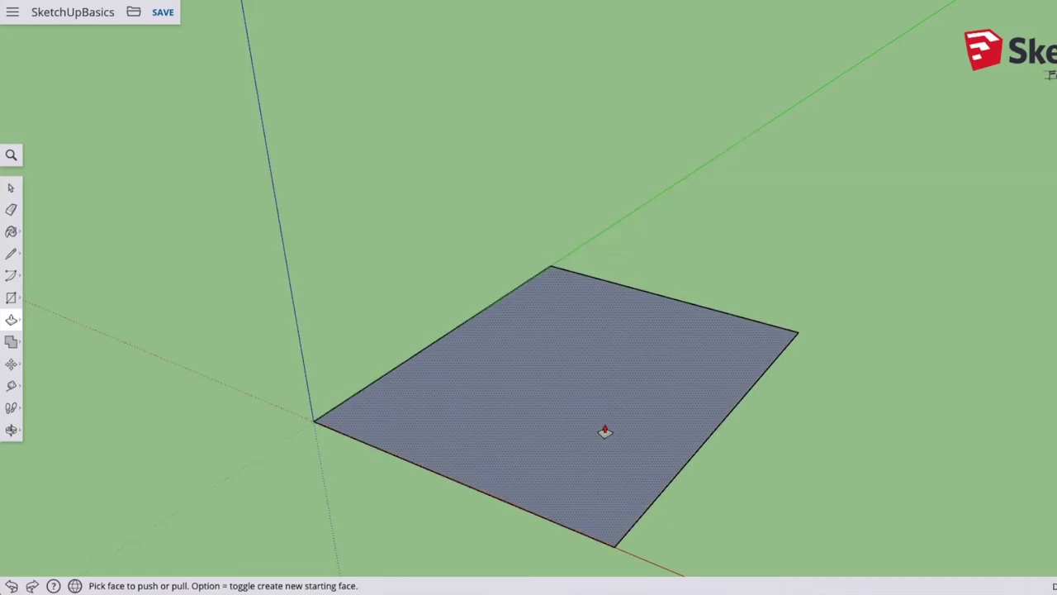
pyautogui.moveTo(603, 423); pyautogui.dragTo(604, 208)
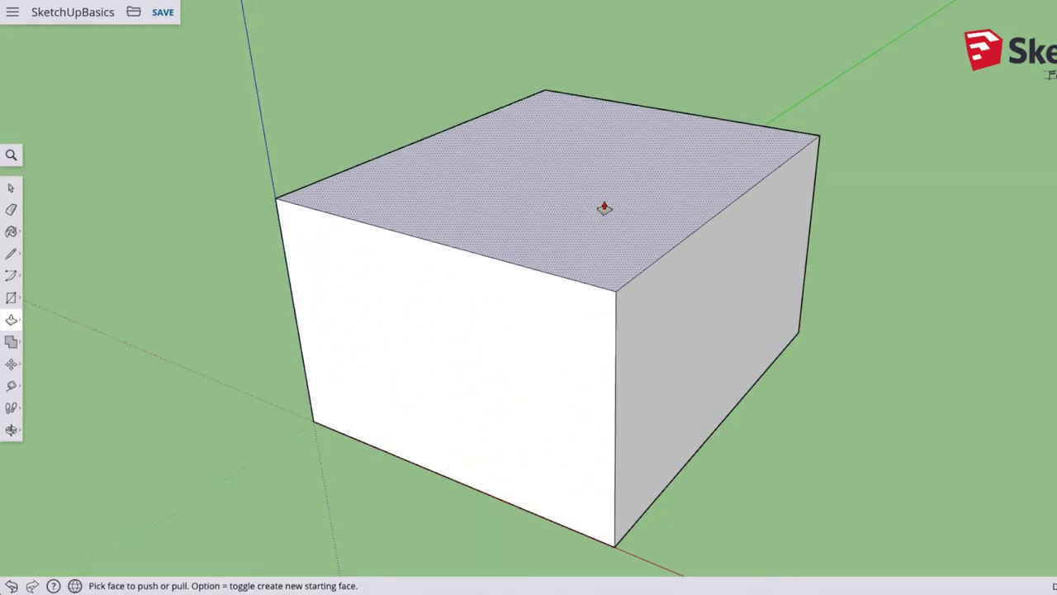
pyautogui.press('super+z')
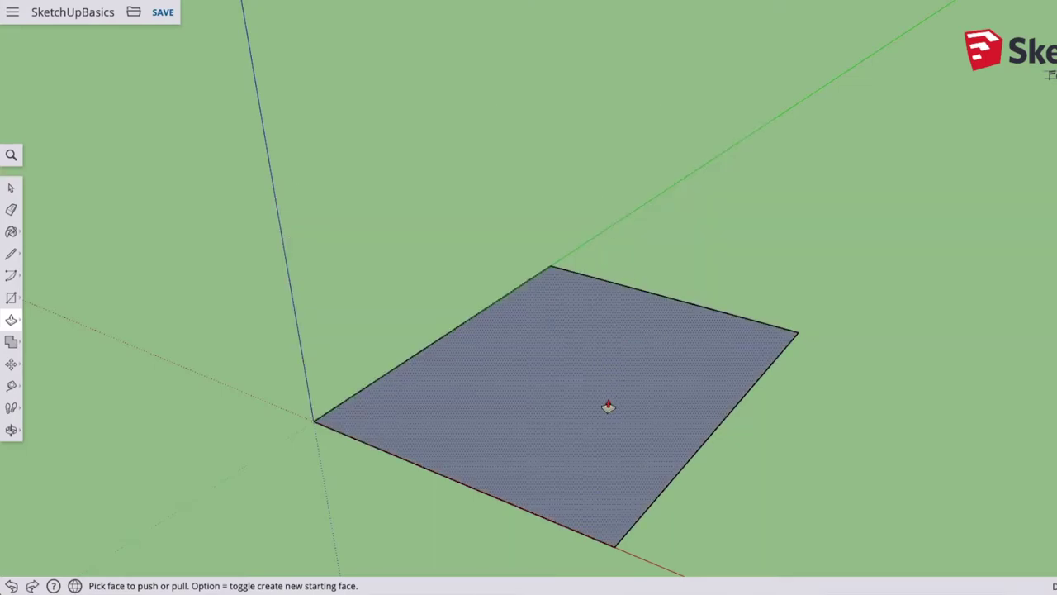
pyautogui.click(608, 406)
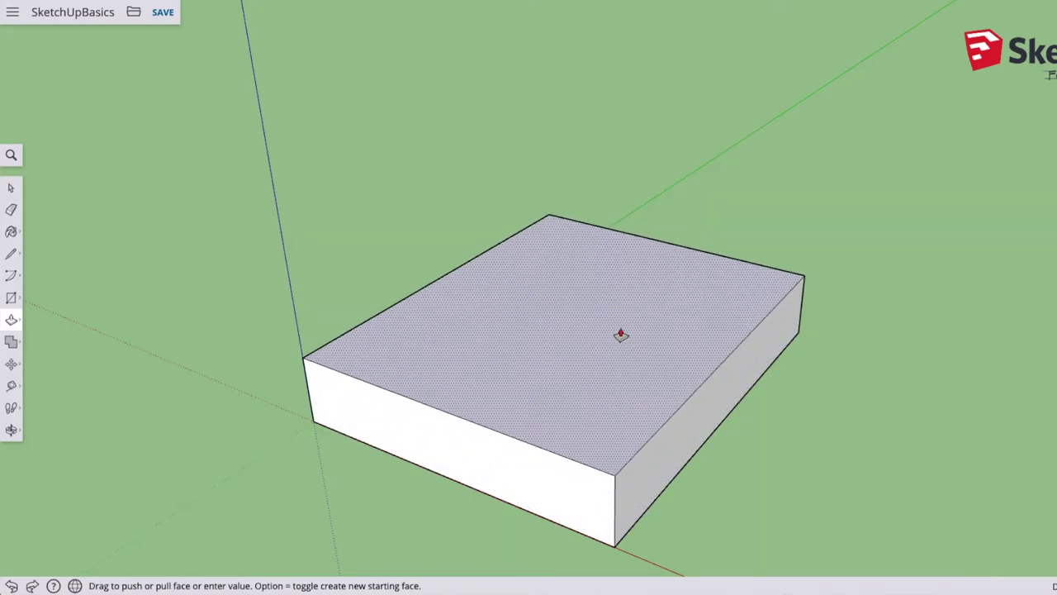
pyautogui.click(621, 224)
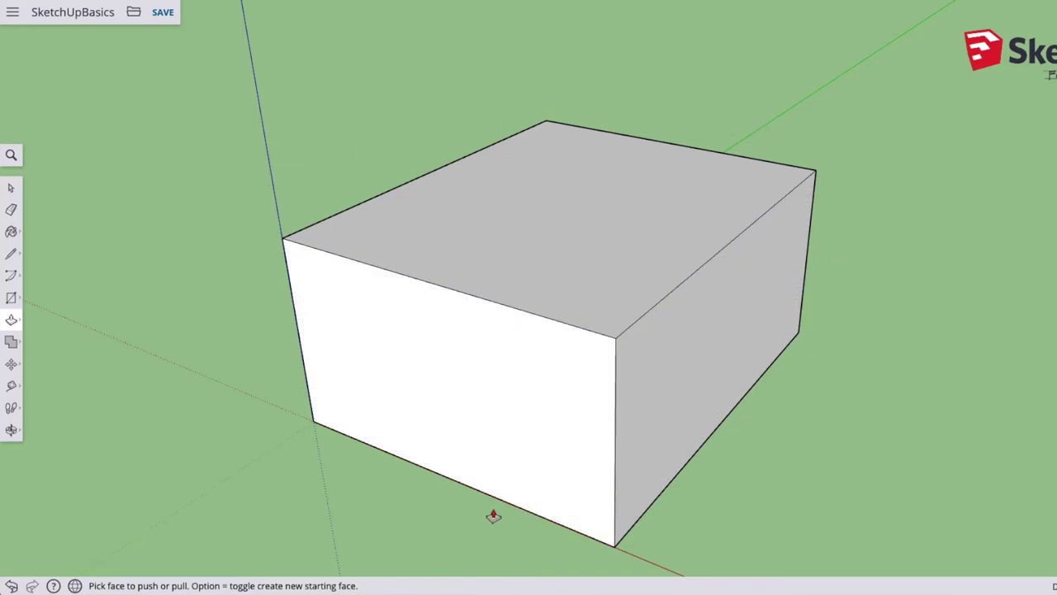
pyautogui.press('super+z')
pyautogui.press('super+z')
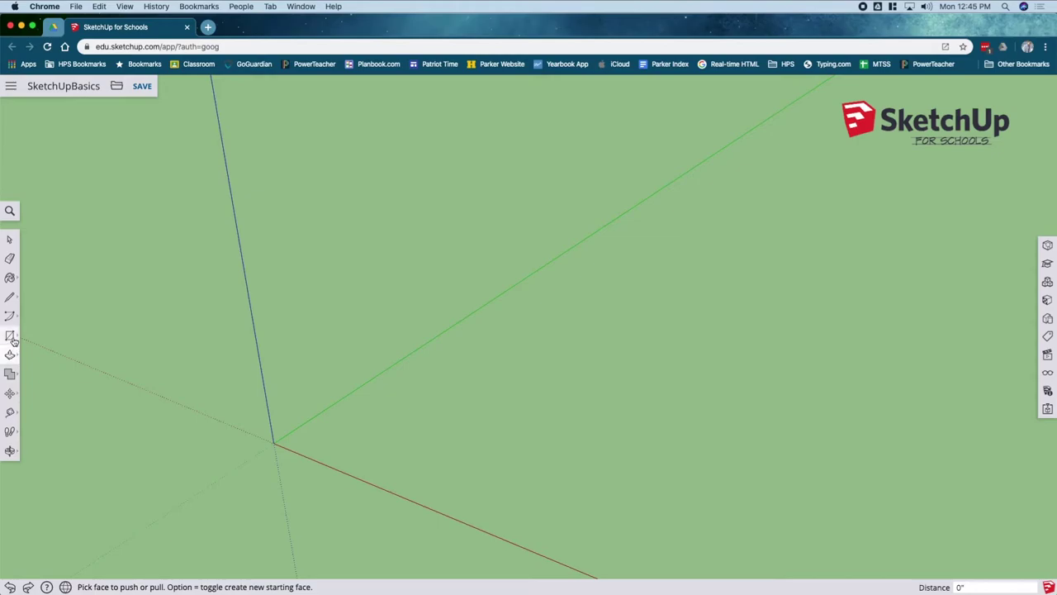
# Draw a rectangle from the axes origin with typed dimensions 10,10.
pyautogui.click(11, 337)
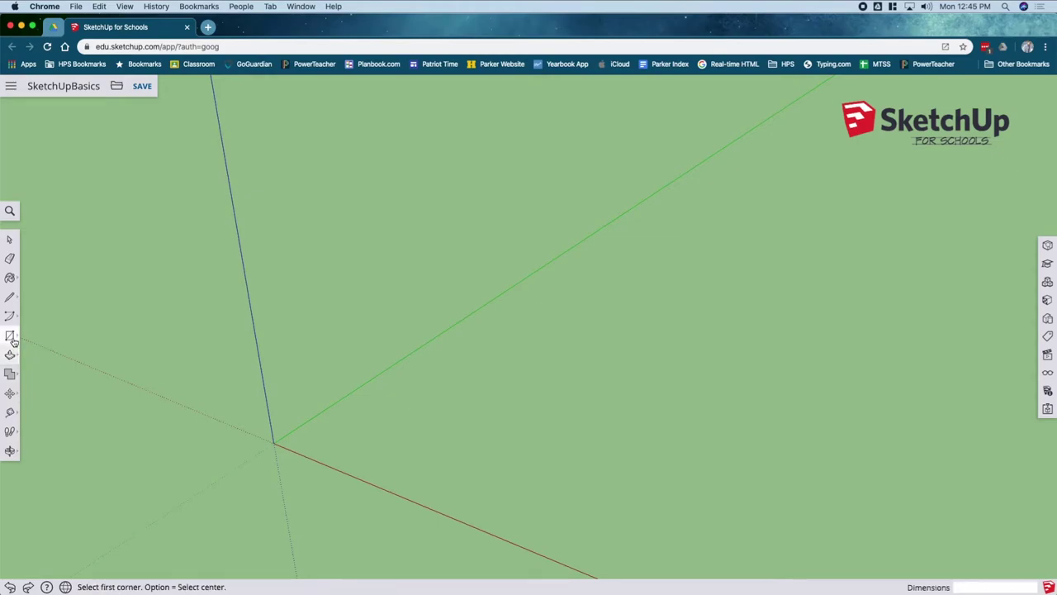
pyautogui.click(274, 443)
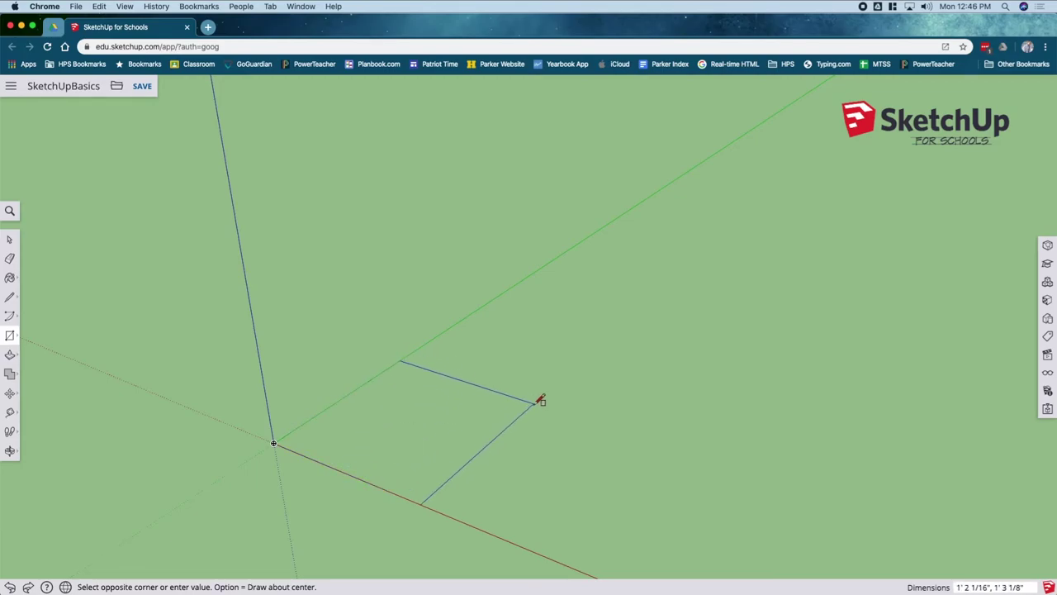
pyautogui.write('10')
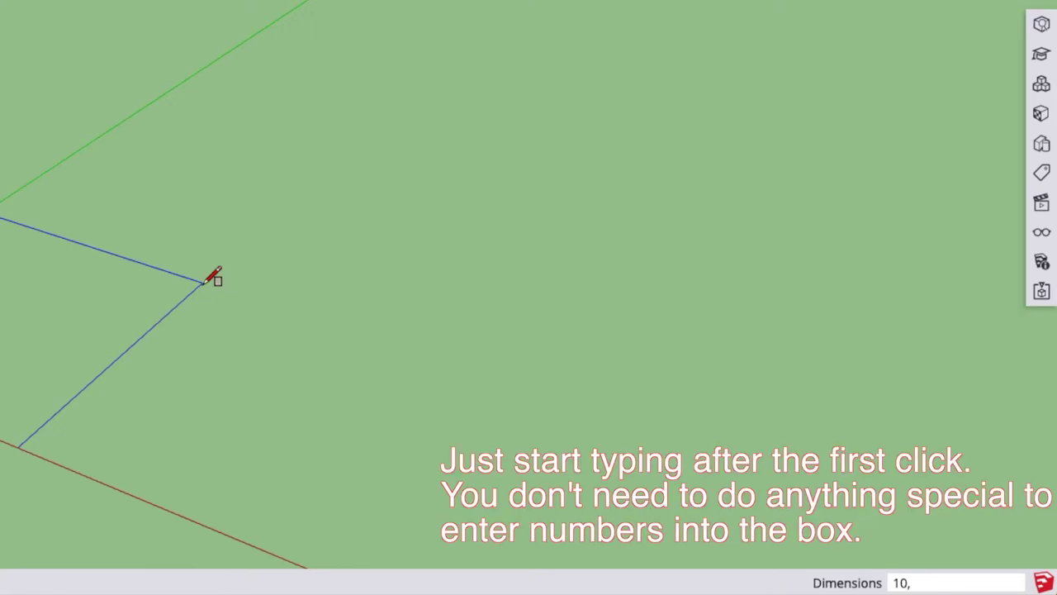
pyautogui.write(',10')
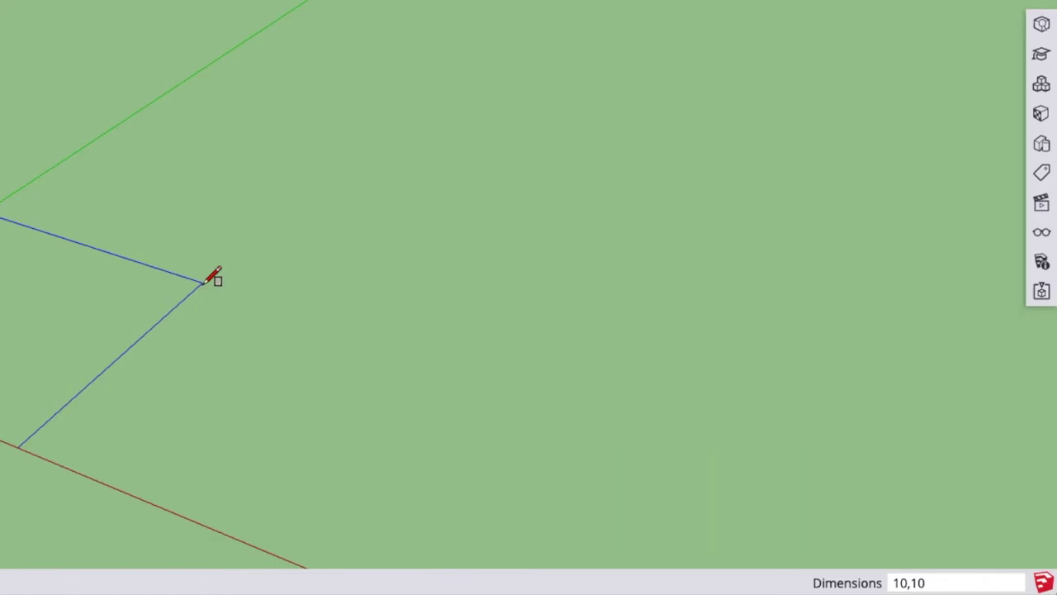
pyautogui.press('Return')
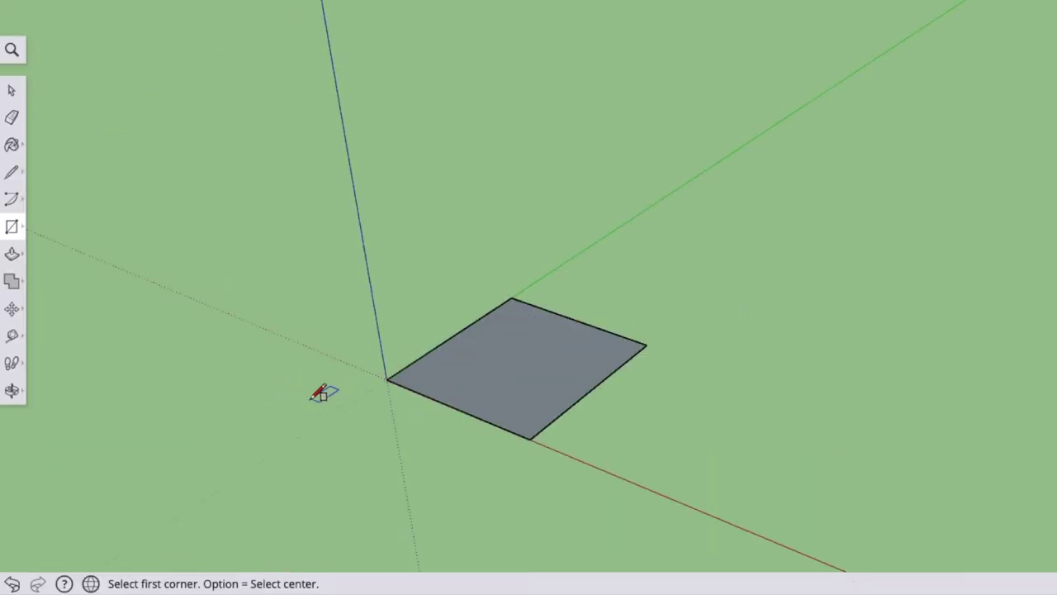
# Add 10" dimensions to the square's front and right edges.
pyautogui.click(12, 334)
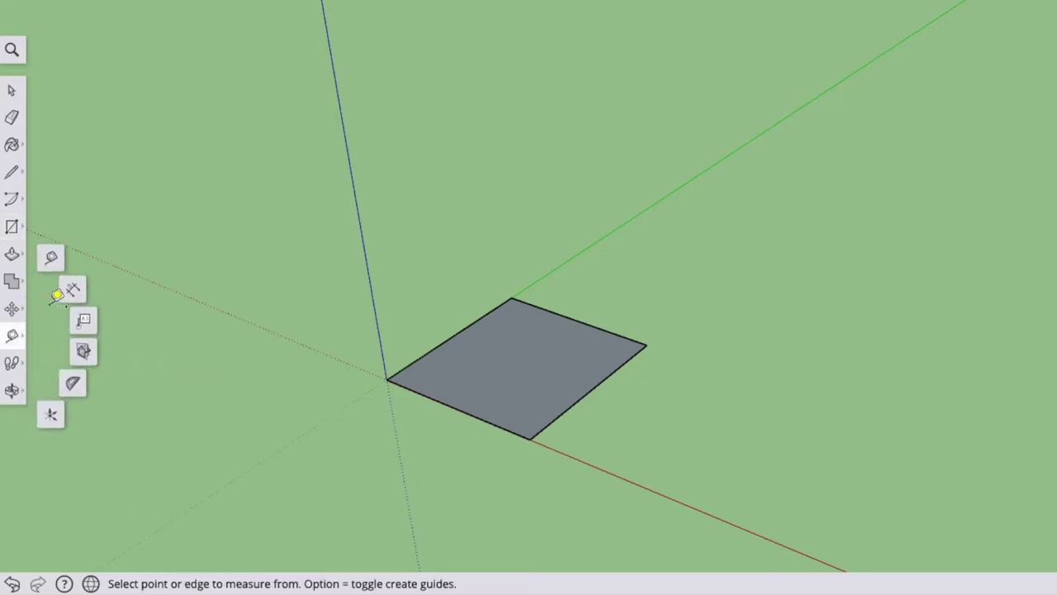
pyautogui.click(73, 291)
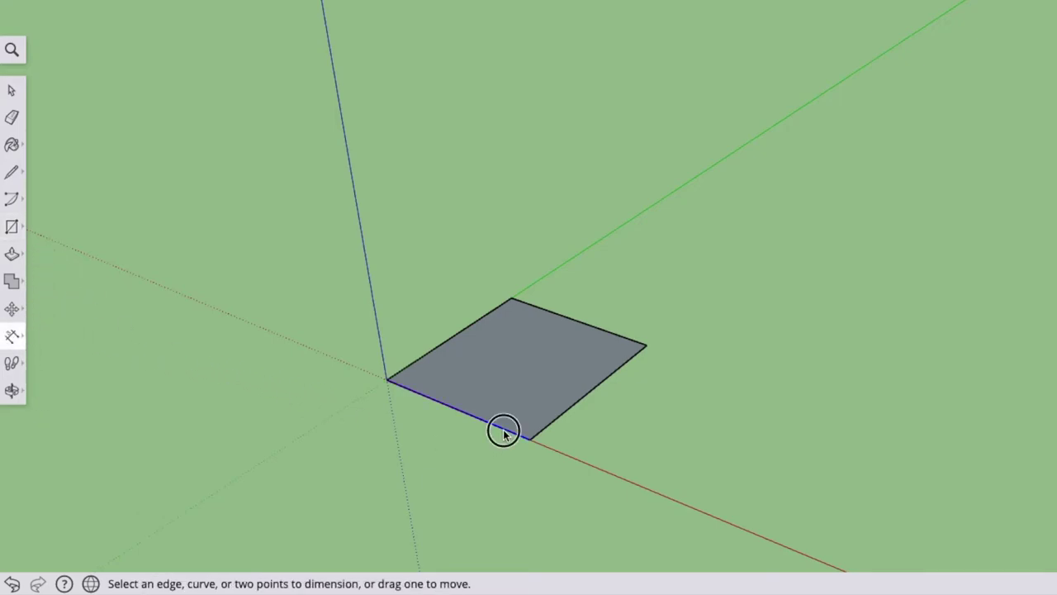
pyautogui.click(502, 427)
pyautogui.click(473, 450)
pyautogui.click(562, 423)
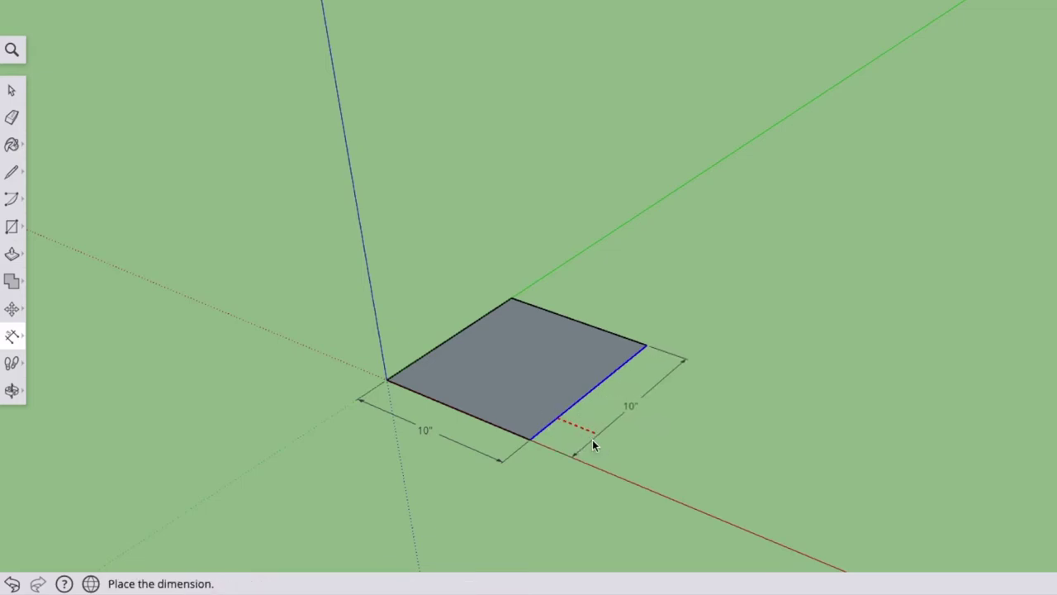
pyautogui.click(590, 440)
# Orbit to inspect the dimensioned square, then undo the dimension labels.
pyautogui.scroll(5, 425, 498)
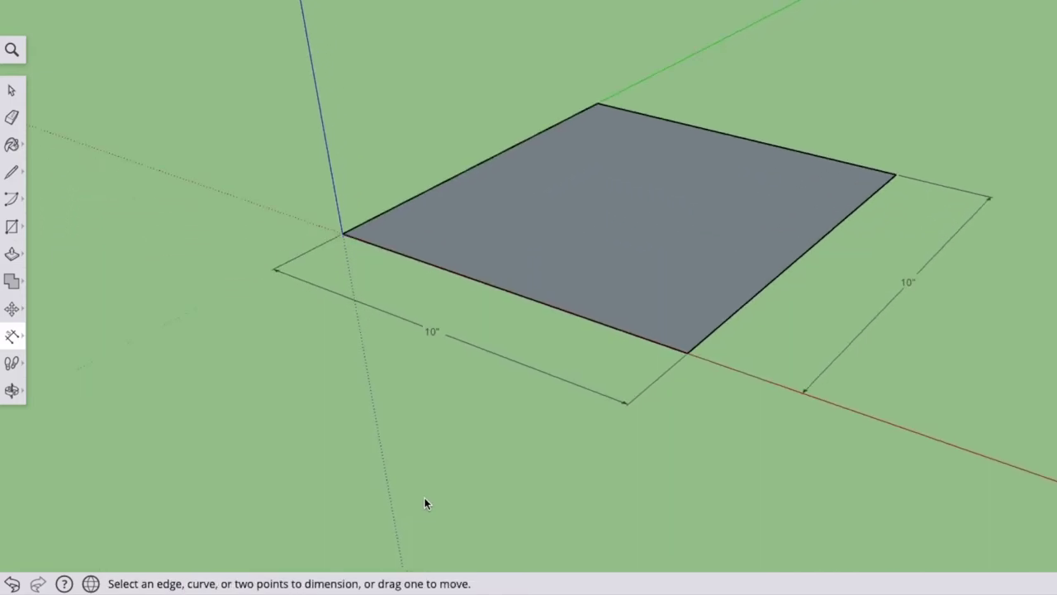
pyautogui.moveTo(538, 445); pyautogui.dragTo(576, 472, button='middle')
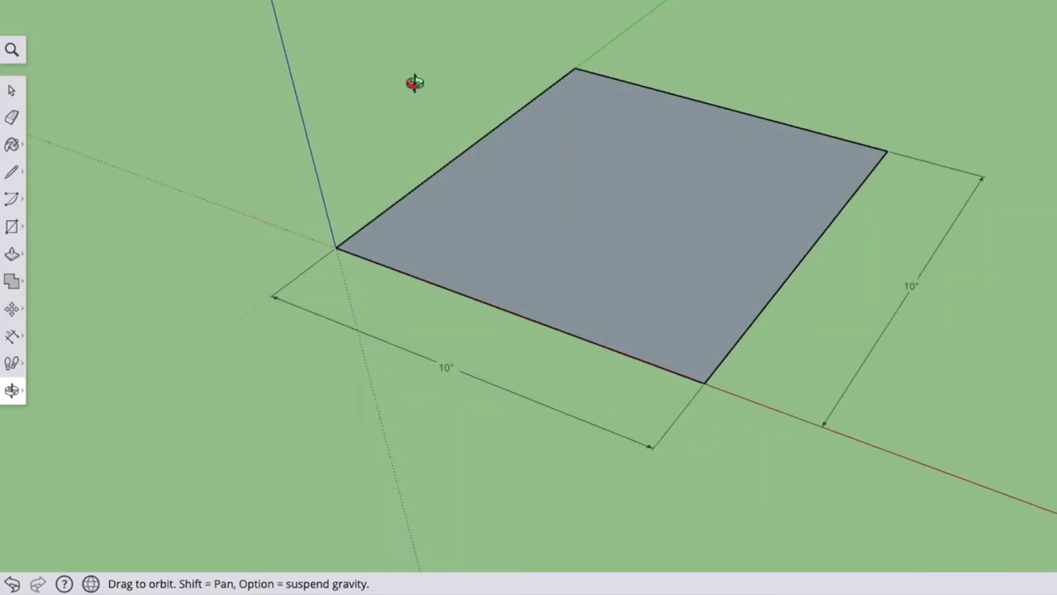
pyautogui.moveTo(475, 454); pyautogui.dragTo(460, 473)
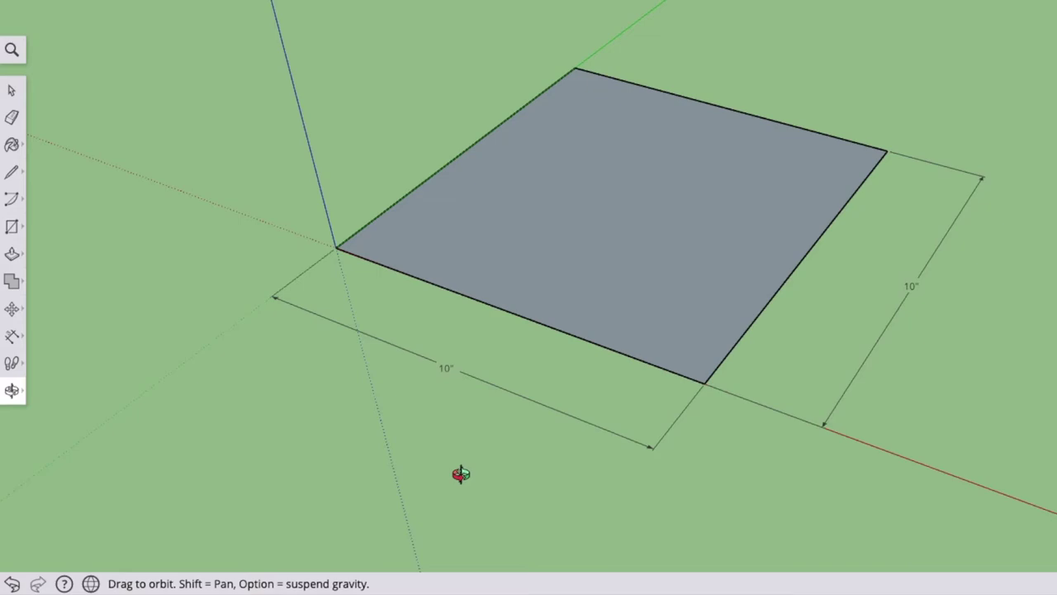
pyautogui.press('super+z')
pyautogui.press('super+z')
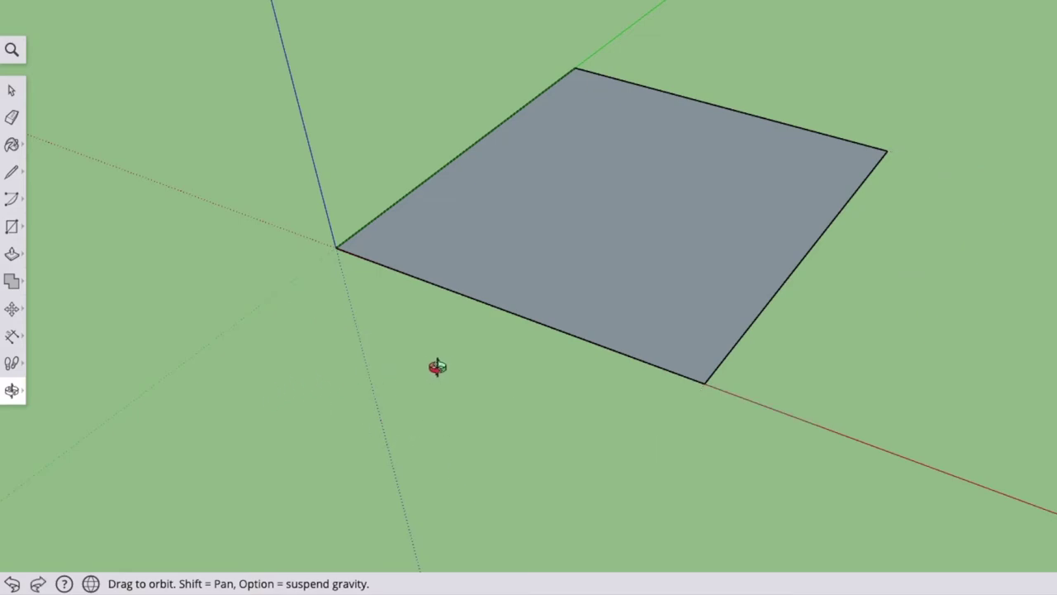
# Pull the grey square up into a slab, then undo the extrusion.
pyautogui.press('p')
pyautogui.moveTo(550, 281); pyautogui.dragTo(523, 190)
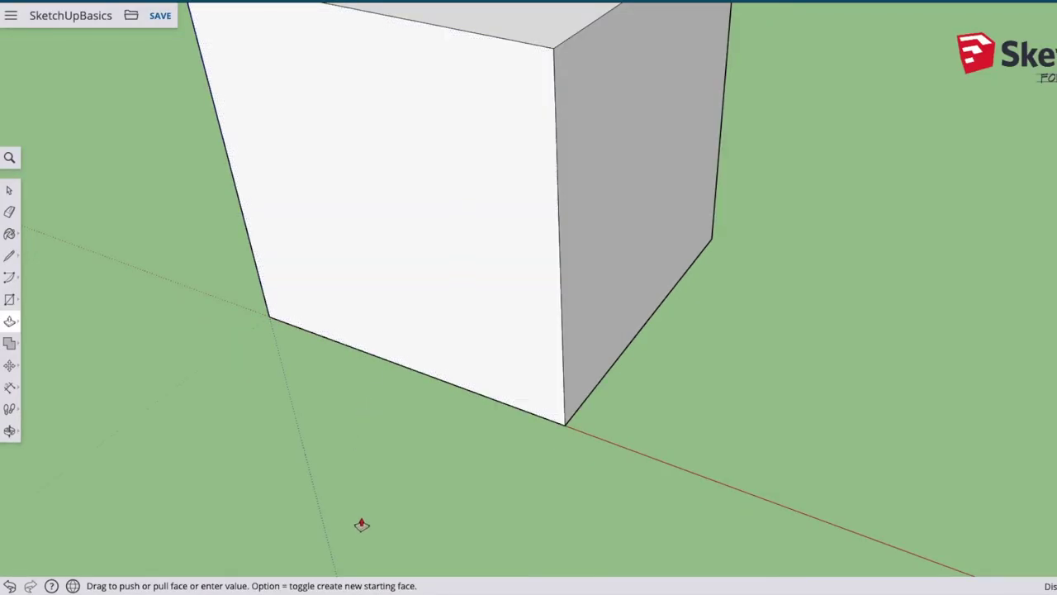
pyautogui.scroll(-5, 360, 517)
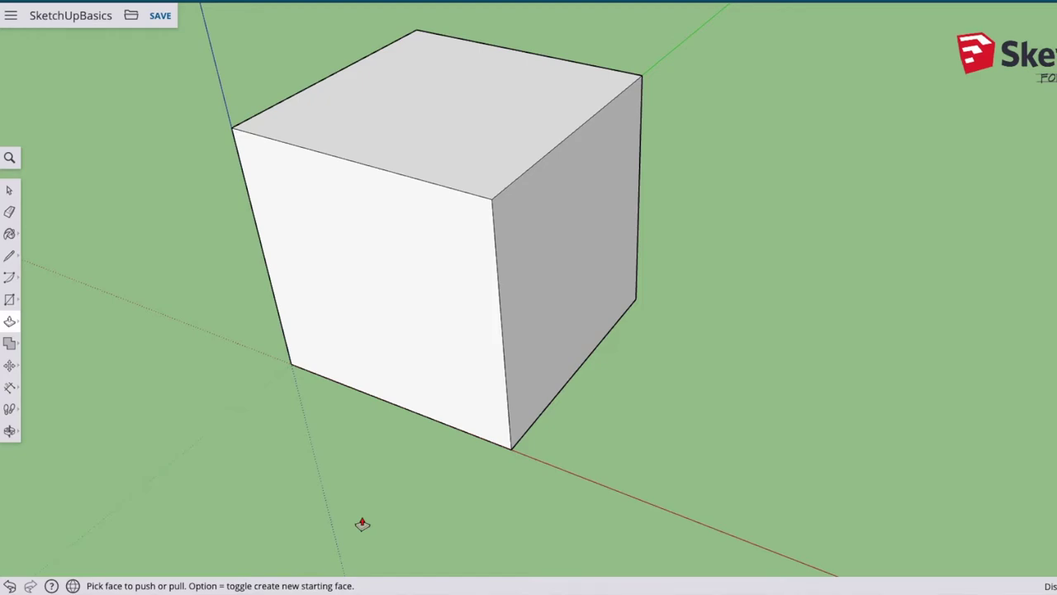
pyautogui.press('super+z')
# Redraw a rectangle at the origin, extrude it into a tall cube, then undo both.
pyautogui.press('r')
pyautogui.click(291, 364)
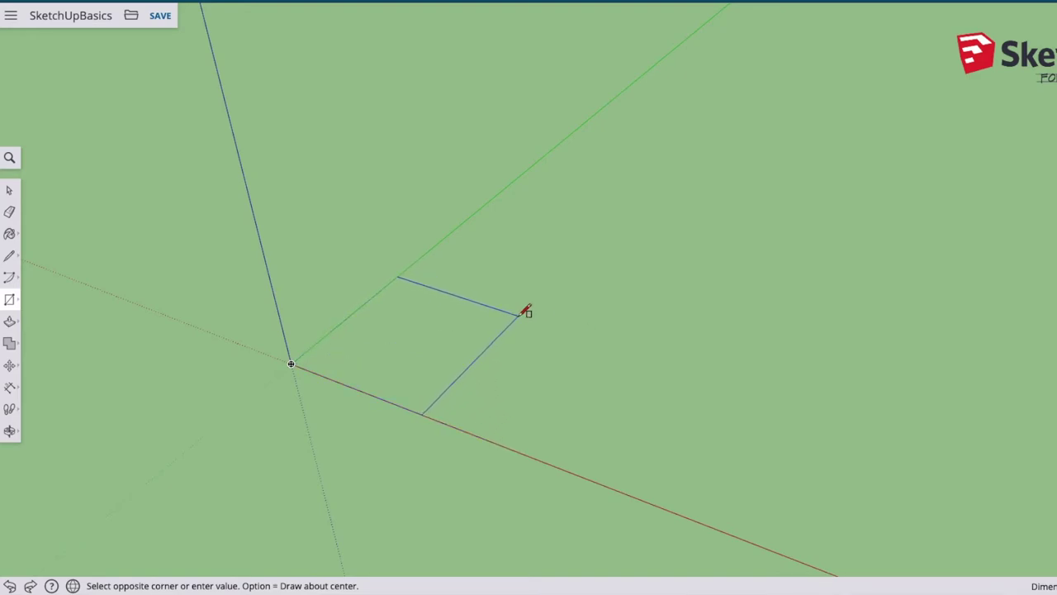
pyautogui.press('Return')
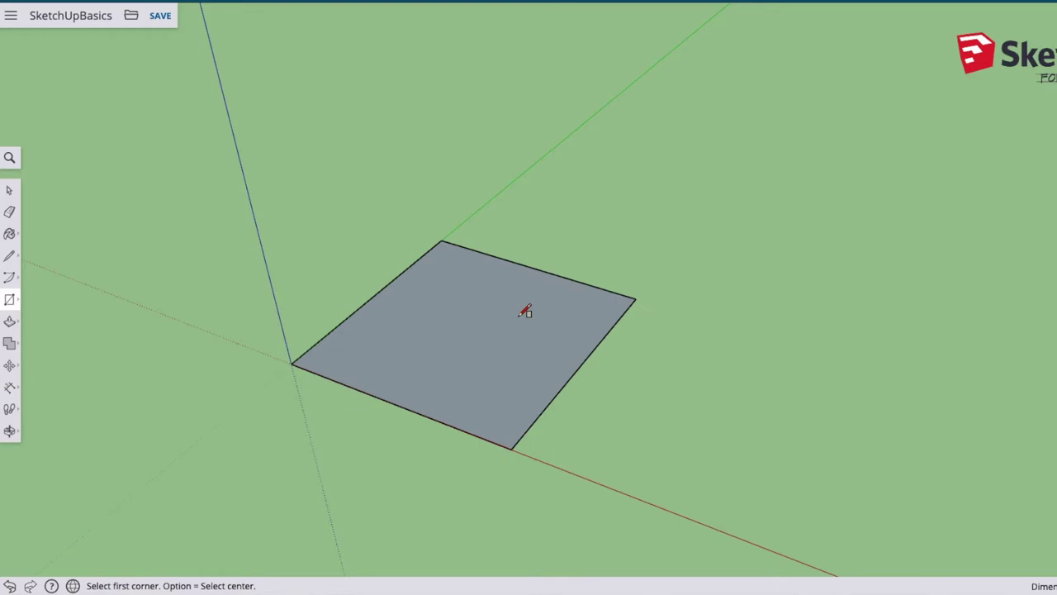
pyautogui.press('p')
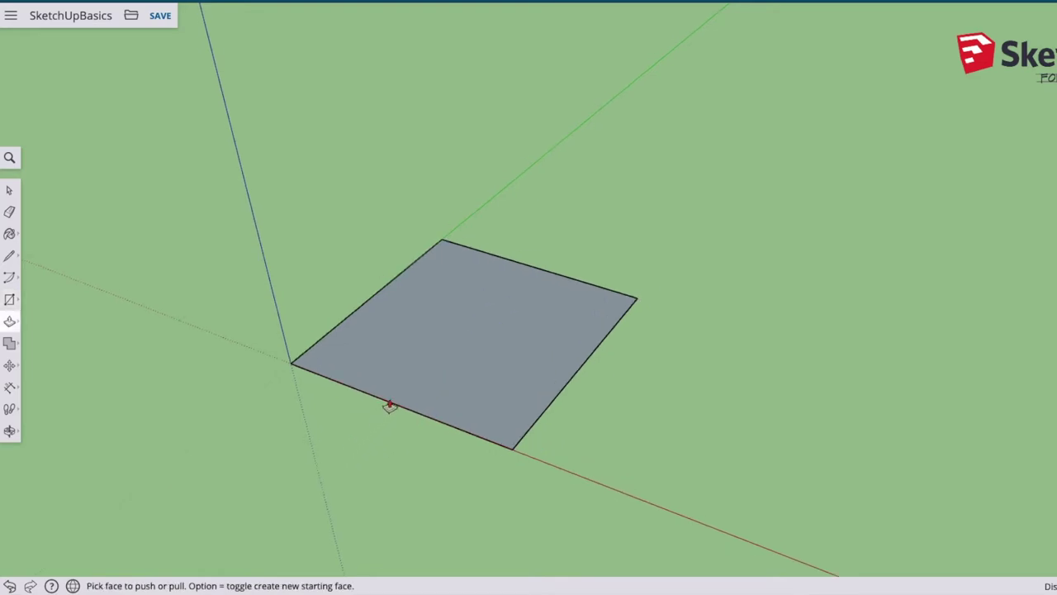
pyautogui.click(411, 386)
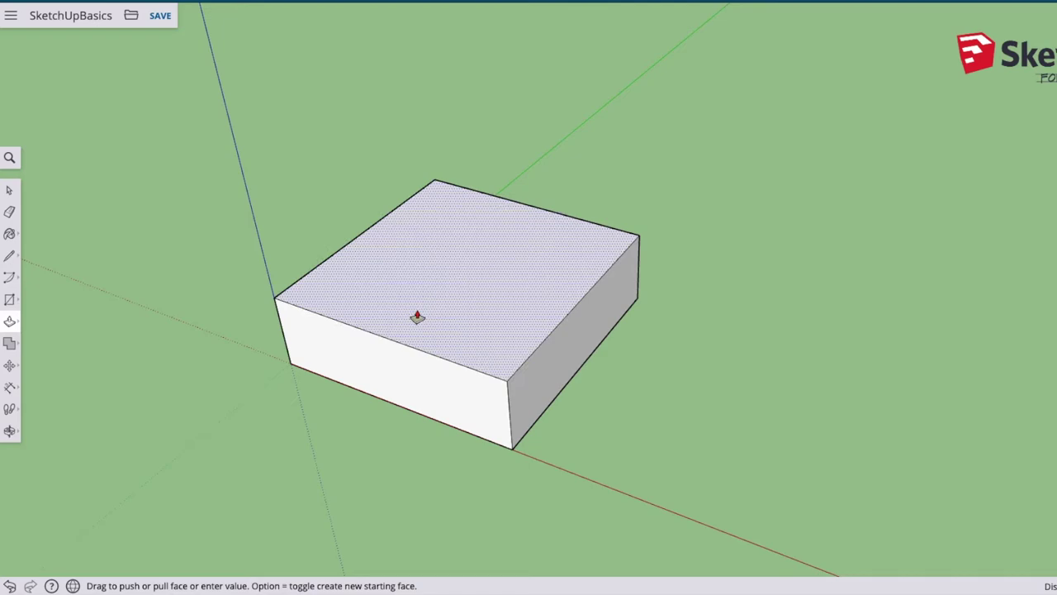
pyautogui.press('Return')
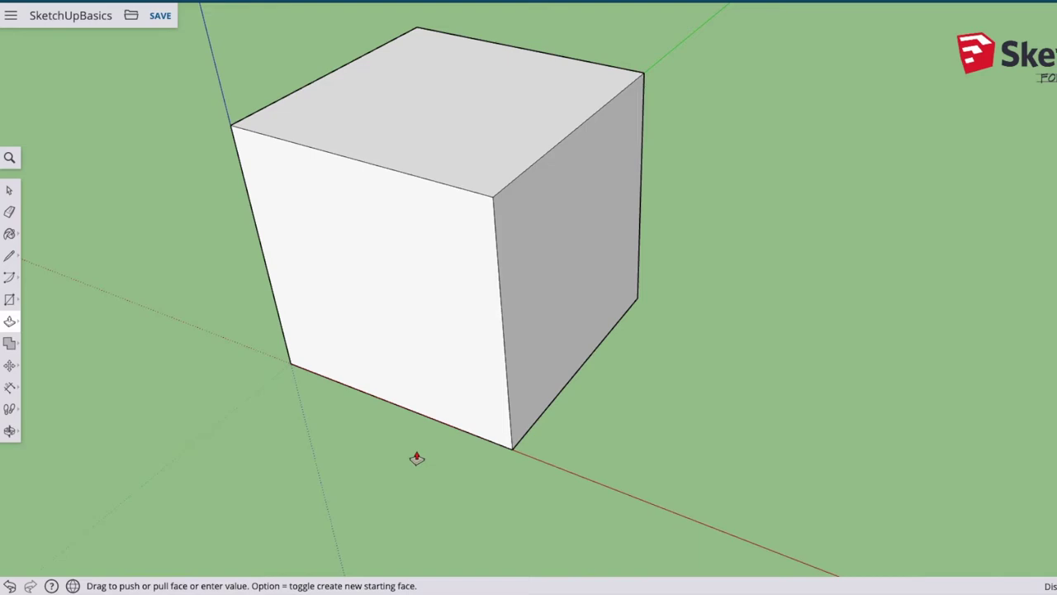
pyautogui.press('super+z')
pyautogui.press('super+z')
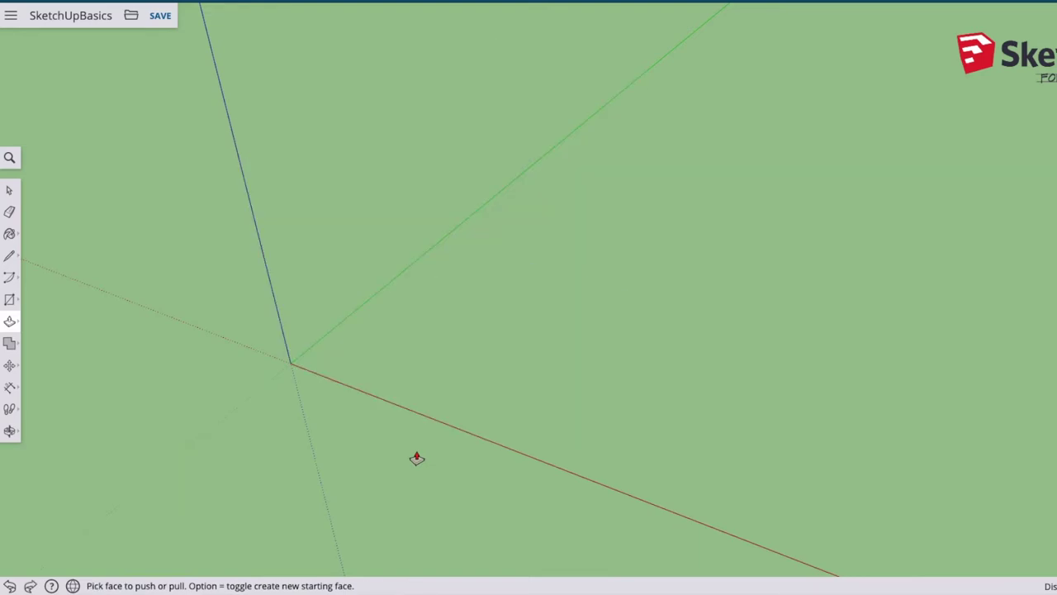
# Draw a rectangle from the axes origin and enter its exact square dimensions.
pyautogui.press('r')
pyautogui.click(290, 363)
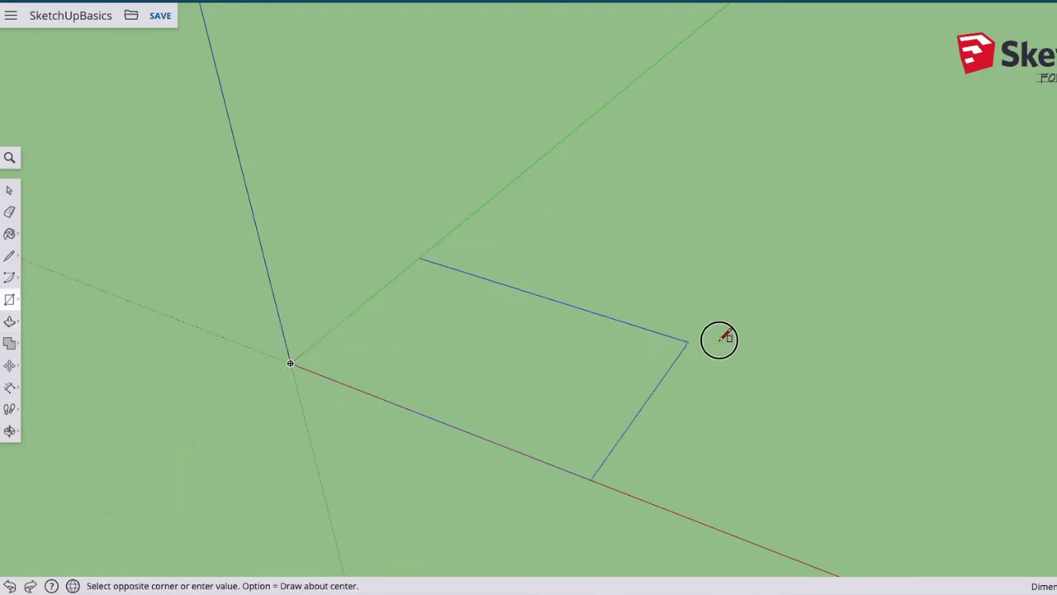
pyautogui.click(818, 266)
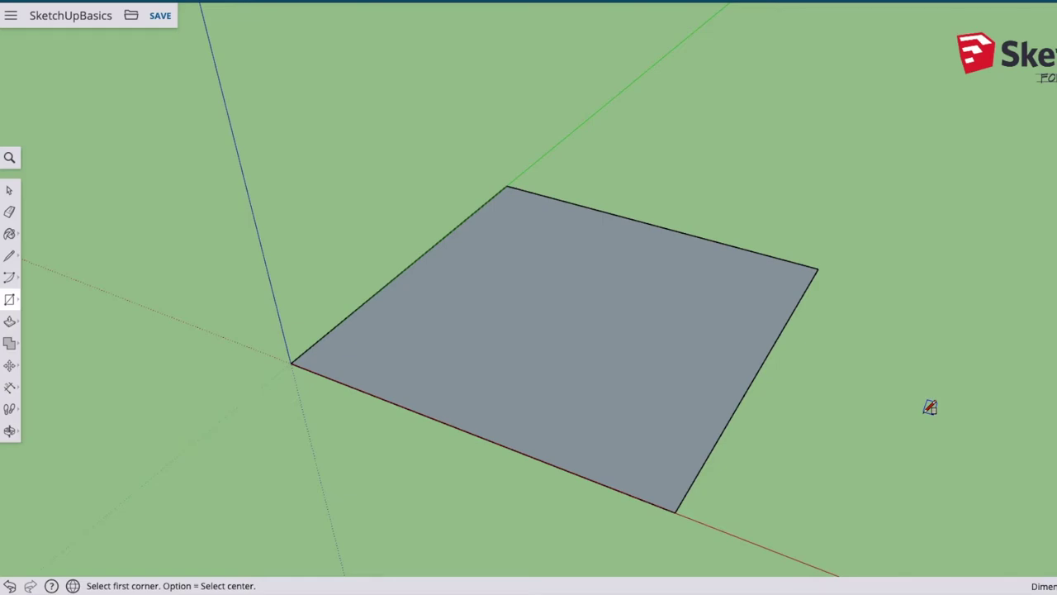
pyautogui.press('Return')
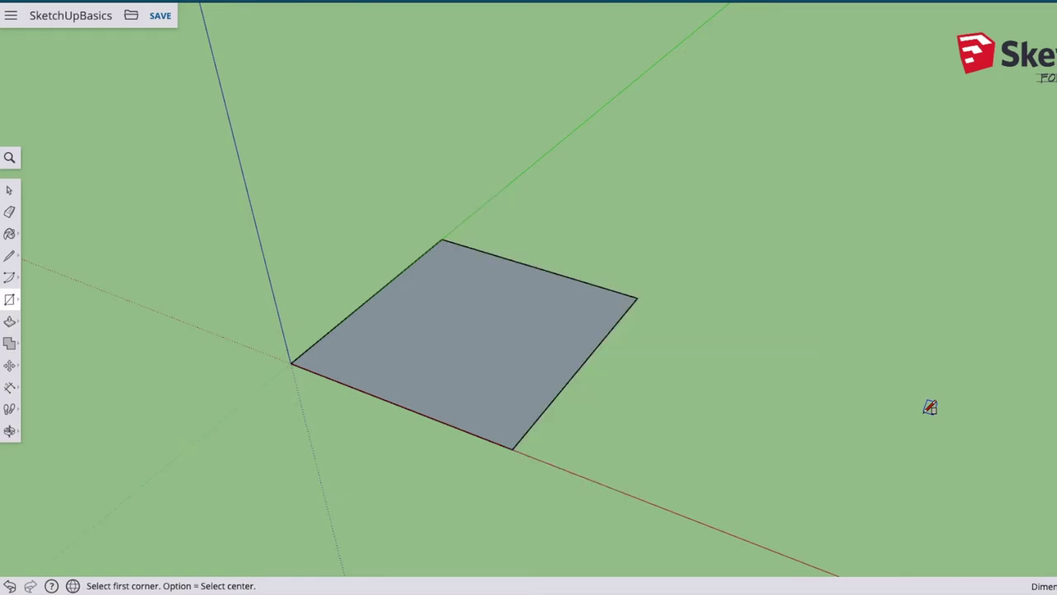
# Push/Pull the square face up into a box, then re-extrude it to a height of 10'.
pyautogui.press('p')
pyautogui.moveTo(504, 380); pyautogui.dragTo(459, 69)
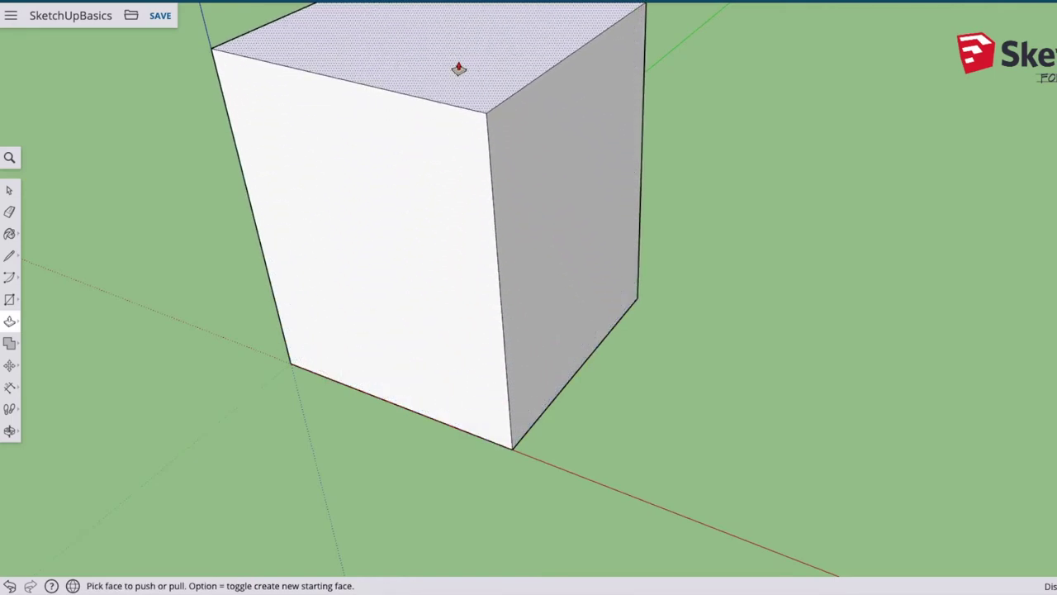
pyautogui.click(459, 69)
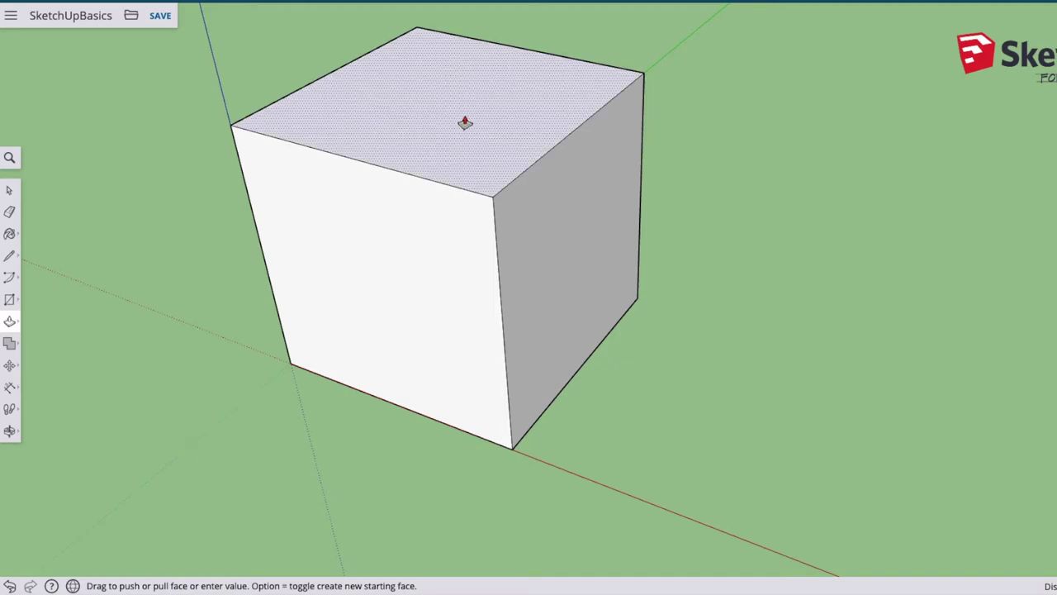
pyautogui.click(474, 345)
pyautogui.click(467, 378)
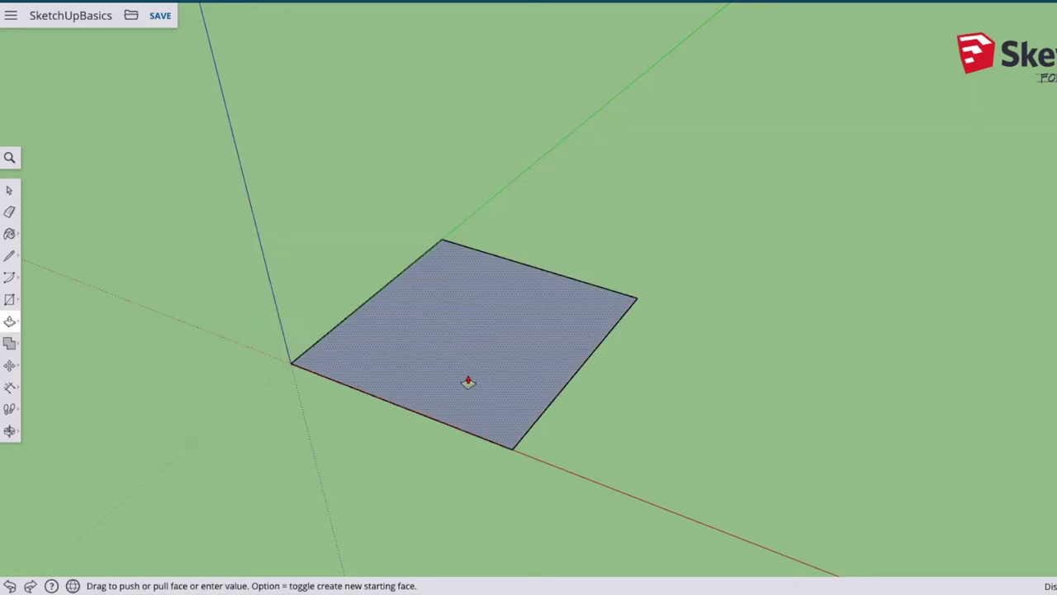
pyautogui.click(465, 329)
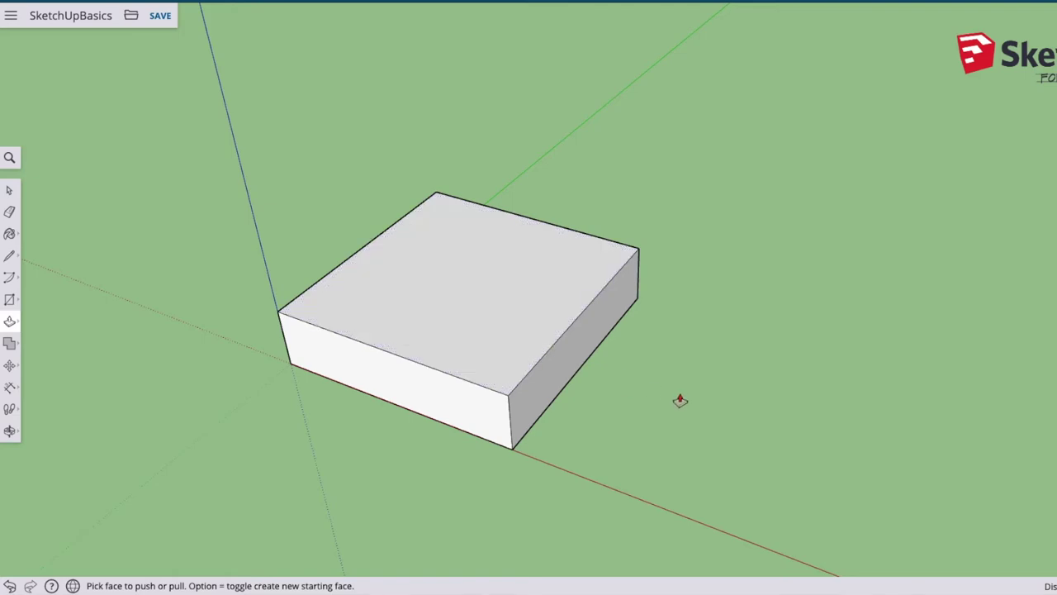
pyautogui.click(506, 344)
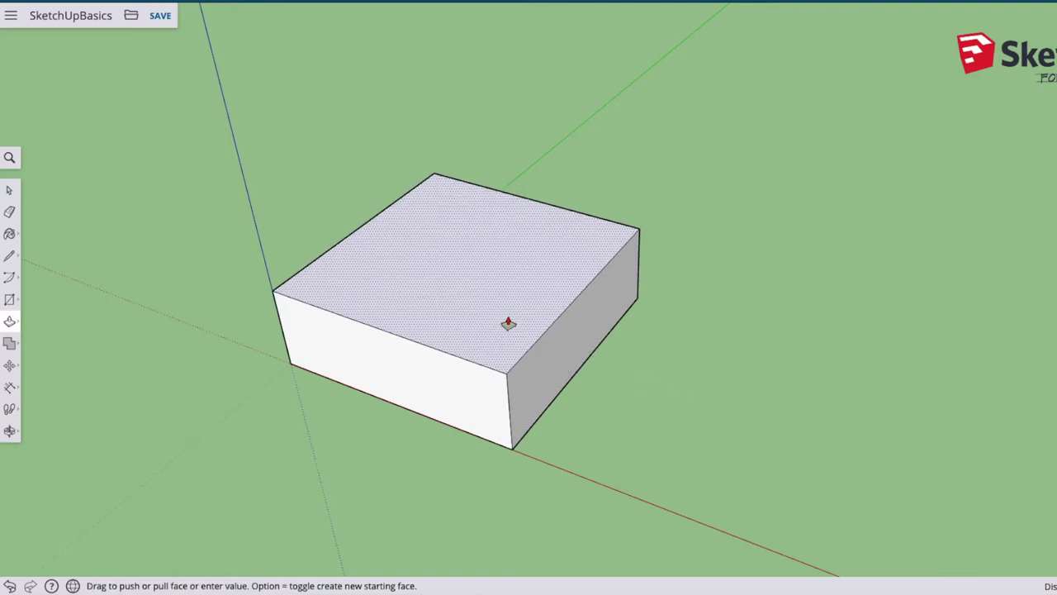
pyautogui.write("10'")
pyautogui.press('Return')
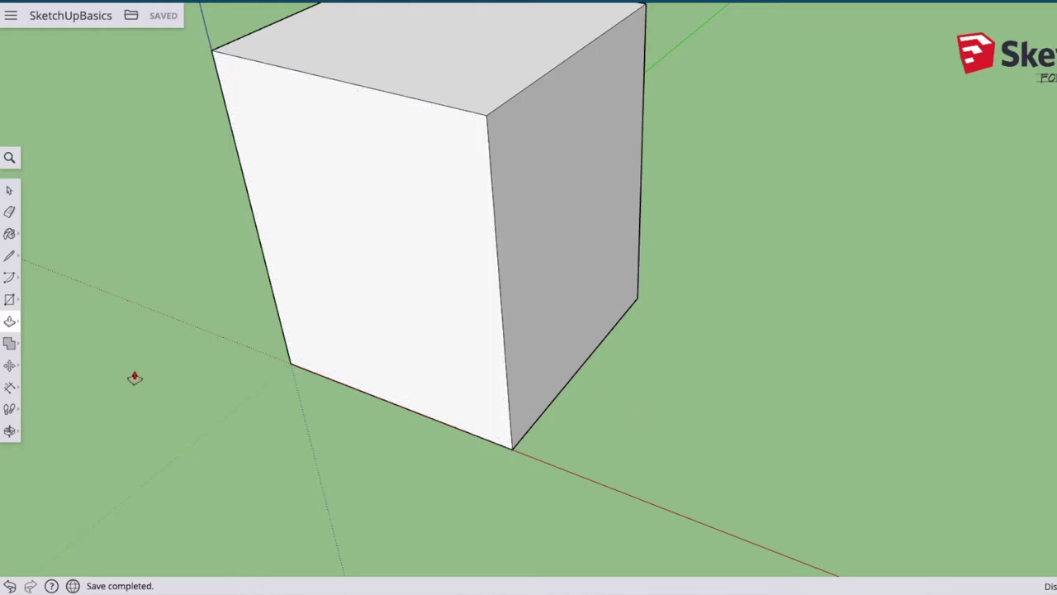
# Add a height dimension to the box's right vertical edge.
pyautogui.click(9, 389)
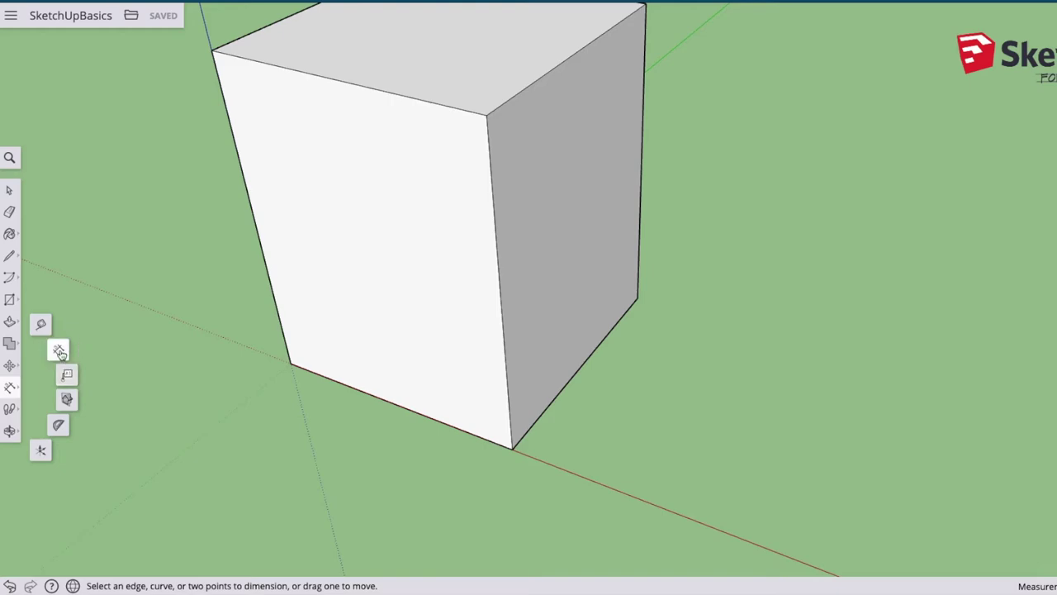
pyautogui.click(640, 227)
pyautogui.click(701, 240)
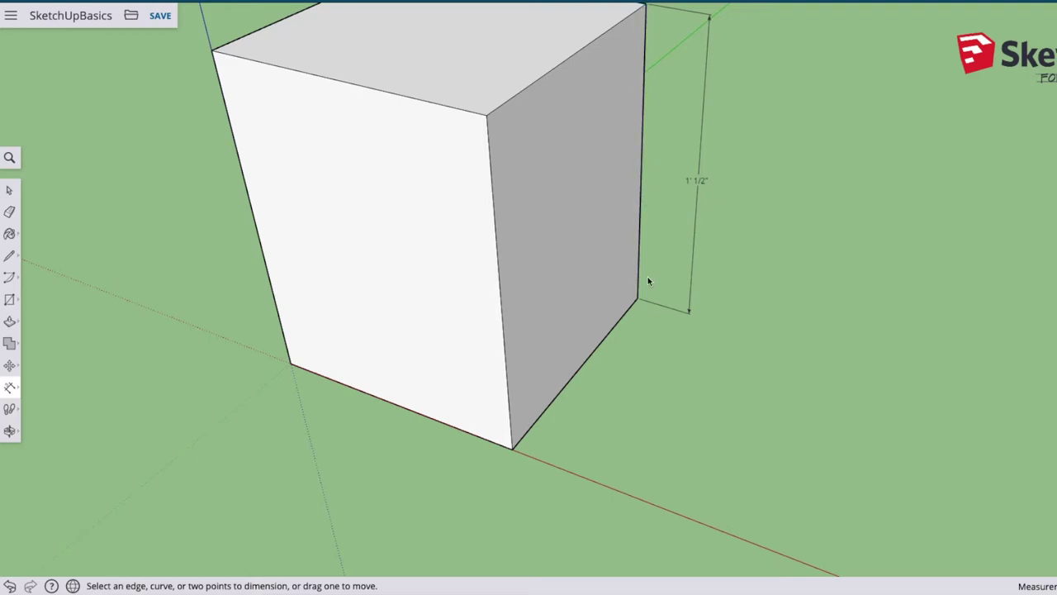
# Push the box's top down to exactly 10 inches and erase the 10" dimension.
pyautogui.press('p')
pyautogui.click(488, 54)
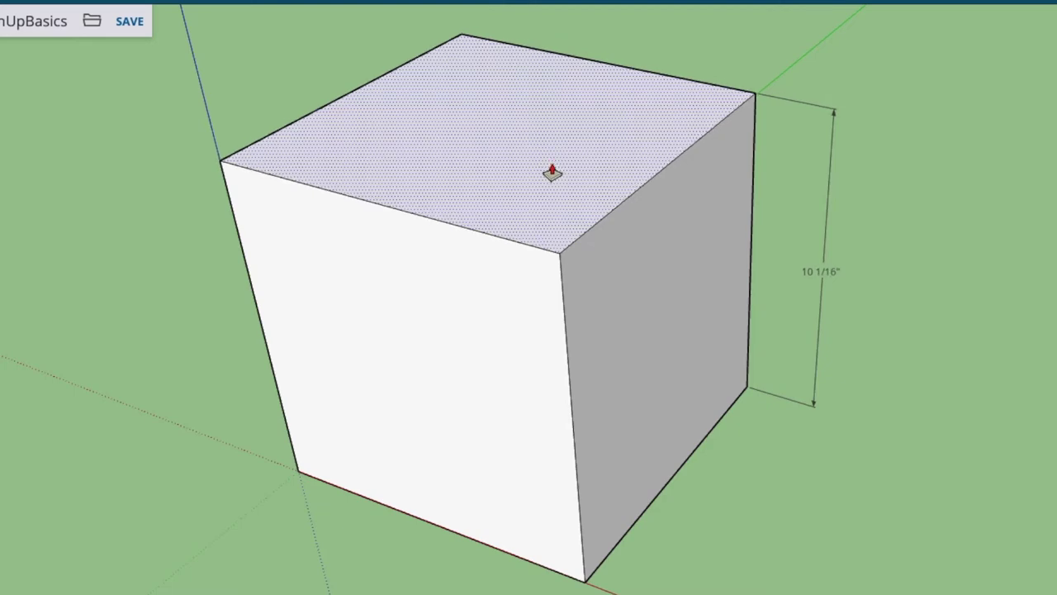
pyautogui.write('10')
pyautogui.press('Return')
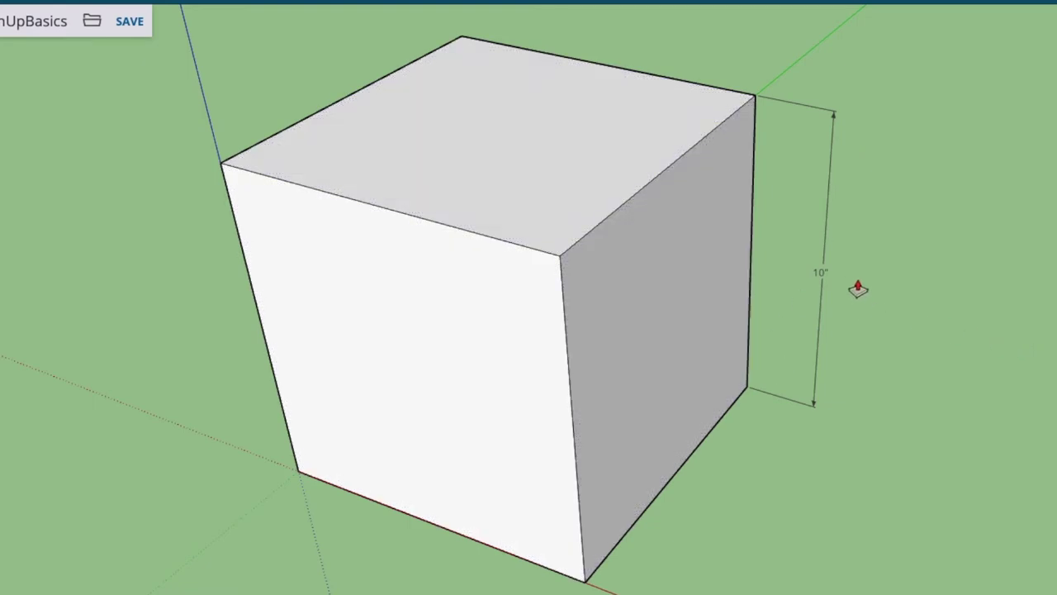
pyautogui.press('e')
pyautogui.click(824, 272)
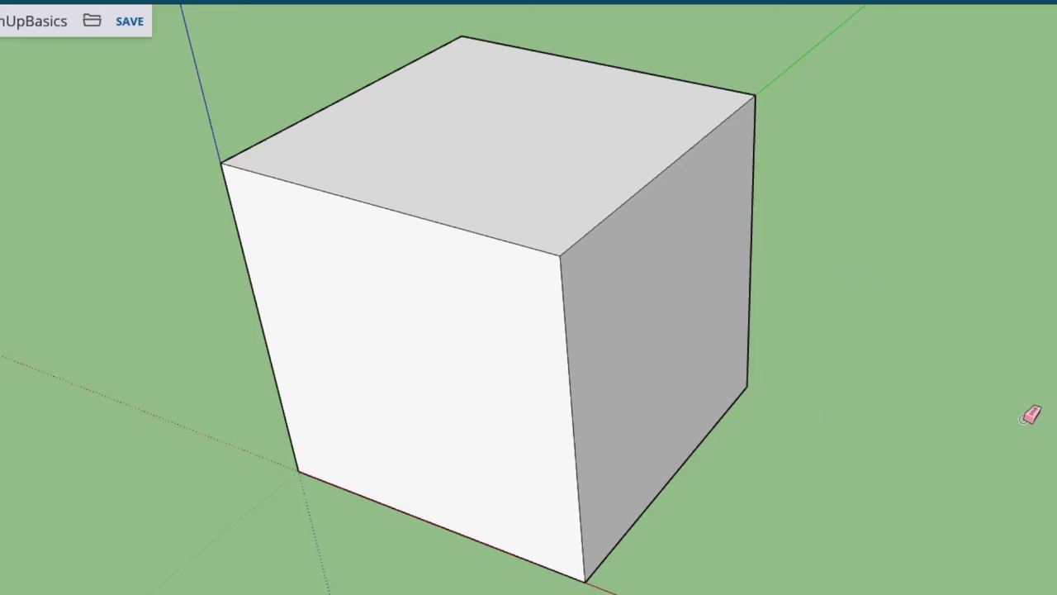
pyautogui.press('o')
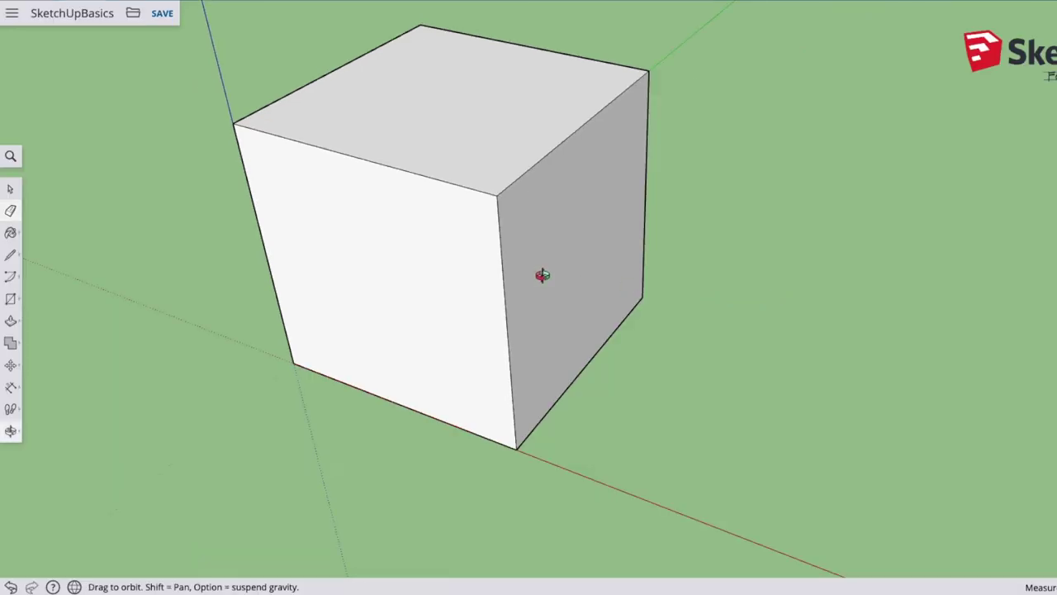
pyautogui.moveTo(221, 241); pyautogui.dragTo(576, 268)
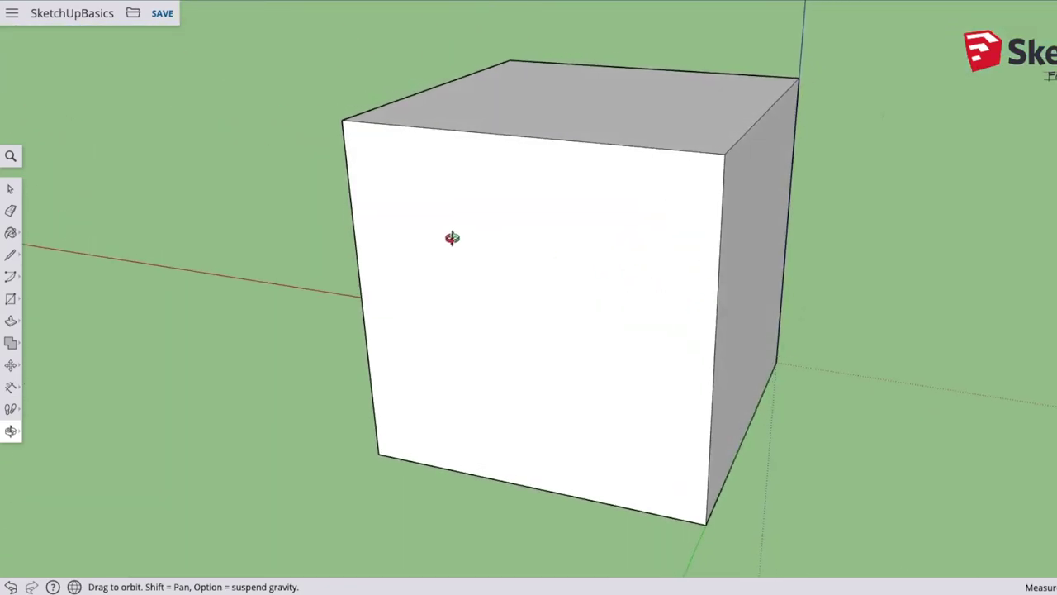
pyautogui.moveTo(455, 239); pyautogui.dragTo(878, 273)
pyautogui.moveTo(330, 295); pyautogui.dragTo(405, 397)
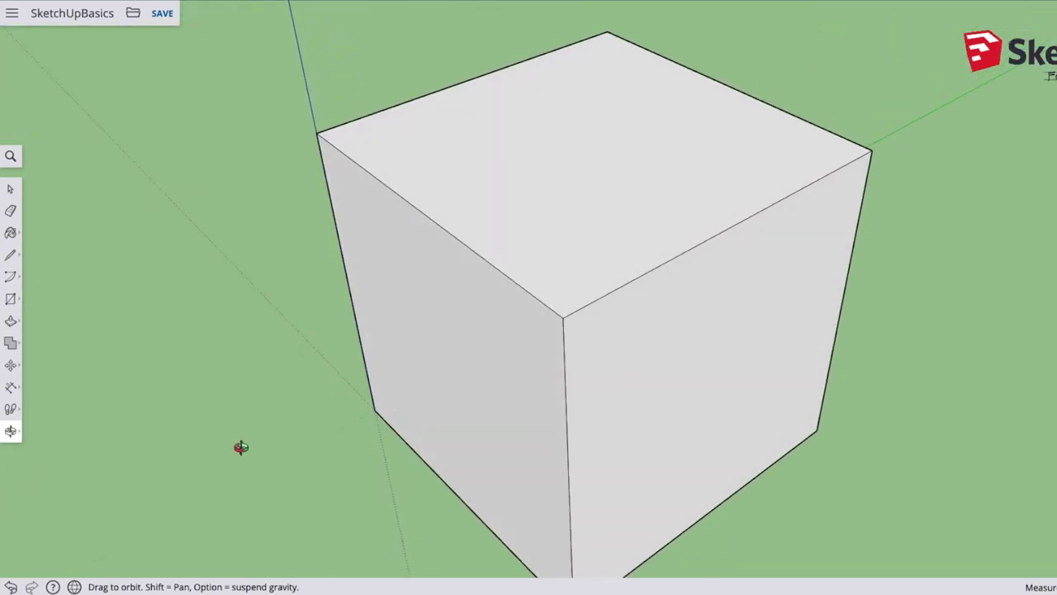
pyautogui.scroll(-3, 239, 448)
pyautogui.scroll(-2, 427, 112)
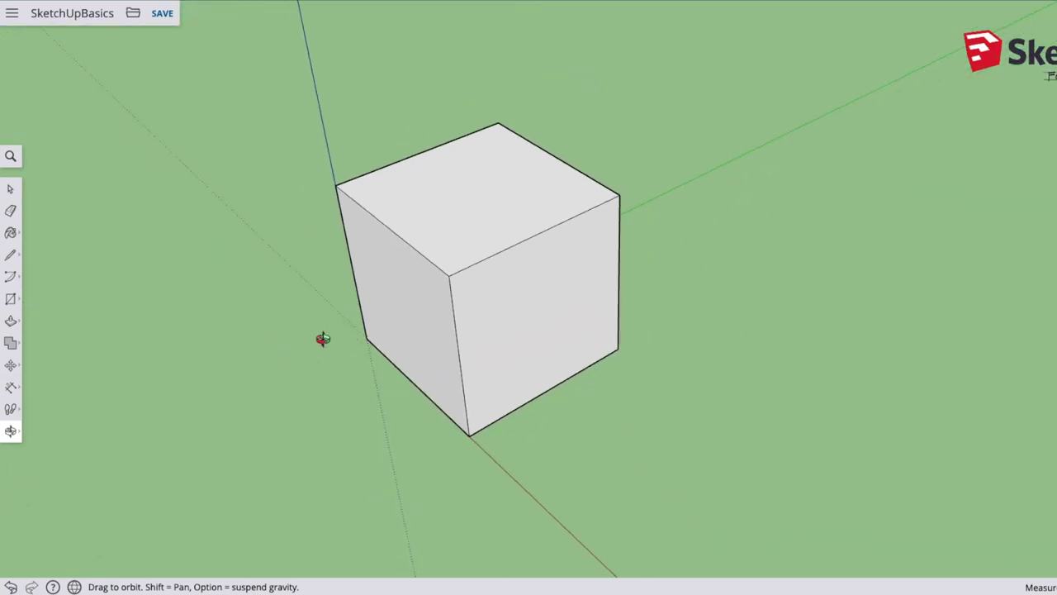
pyautogui.moveTo(322, 339); pyautogui.dragTo(241, 363)
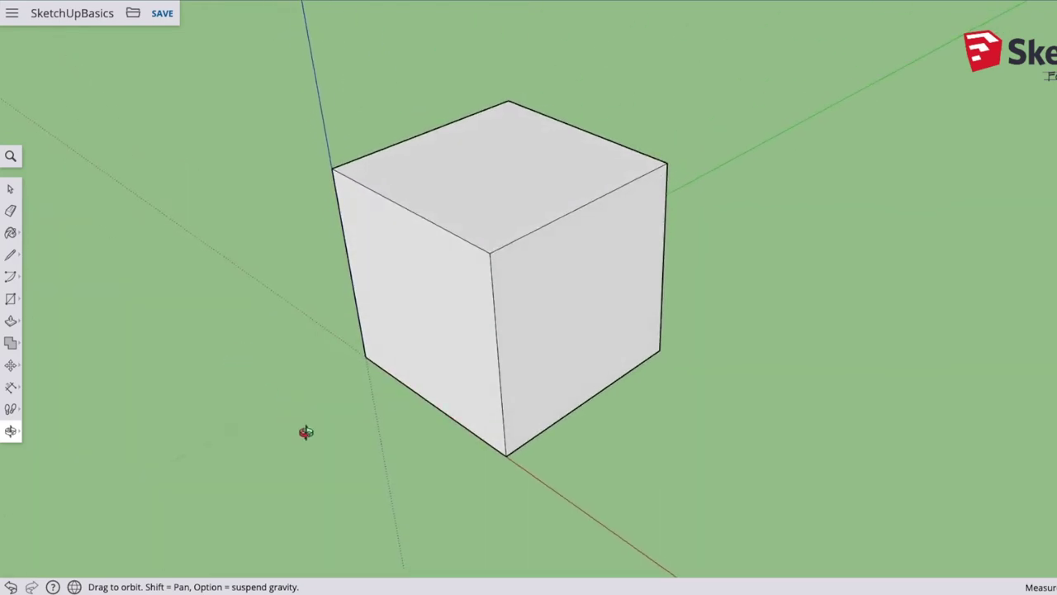
# Zoom out and draw a small rectangle face on the ground at the axes origin.
pyautogui.scroll(-5, 304, 431)
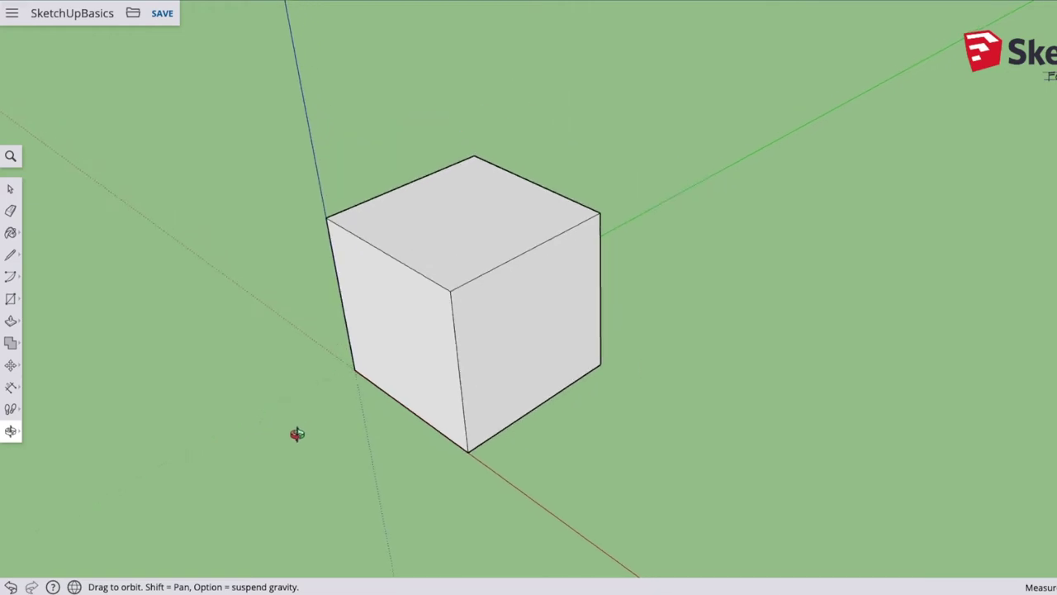
pyautogui.scroll(-5, 420, 305)
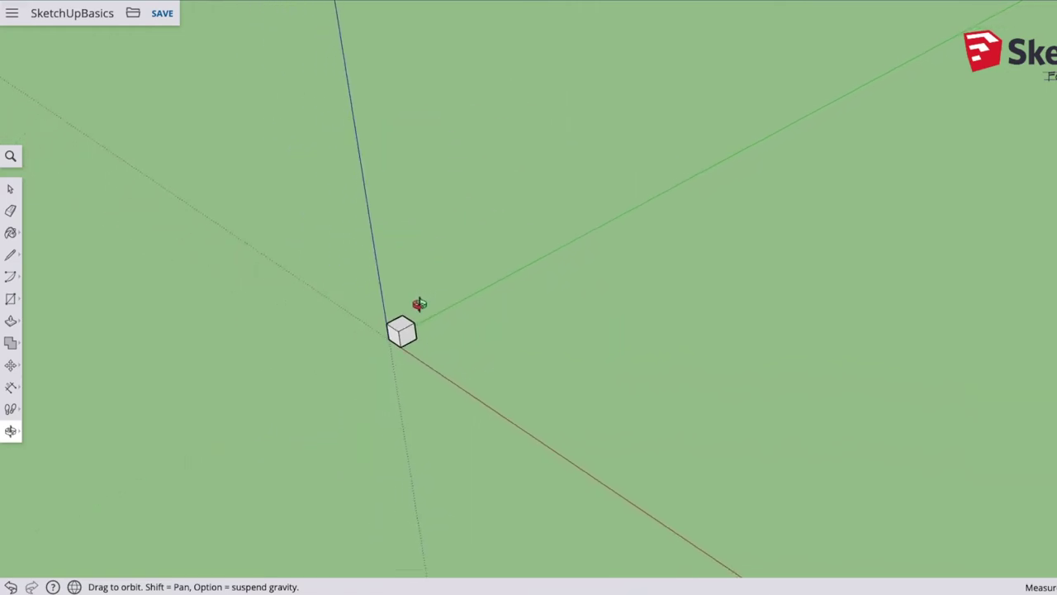
pyautogui.scroll(-3, 400, 325)
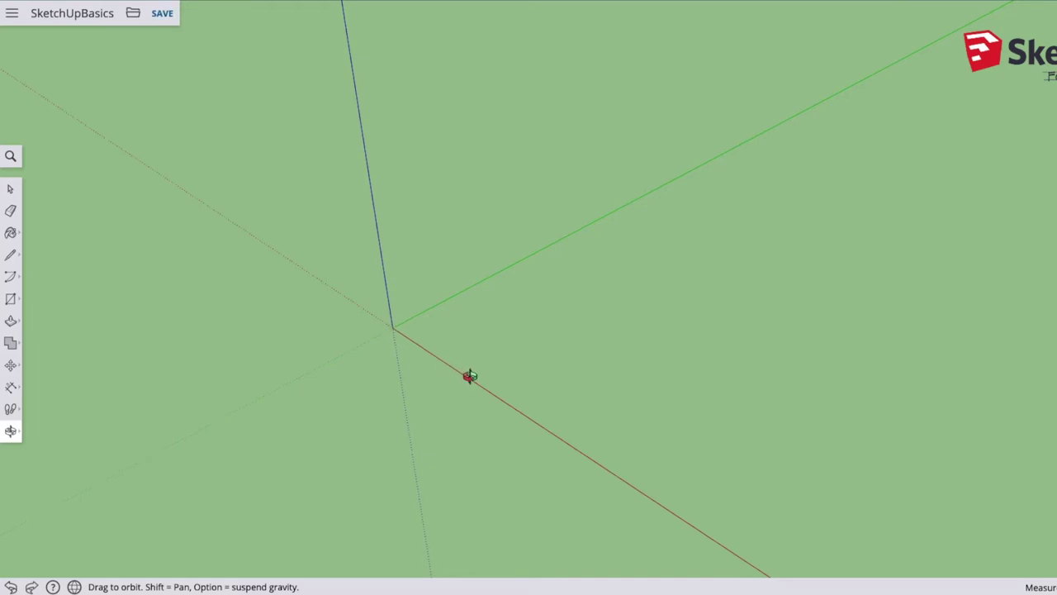
pyautogui.click(10, 298)
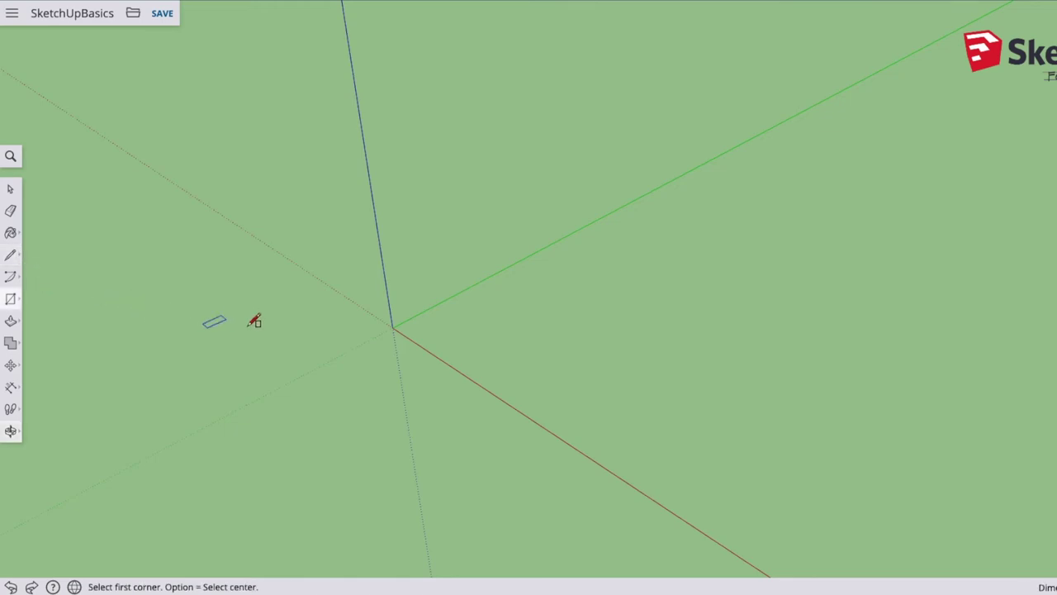
pyautogui.click(393, 328)
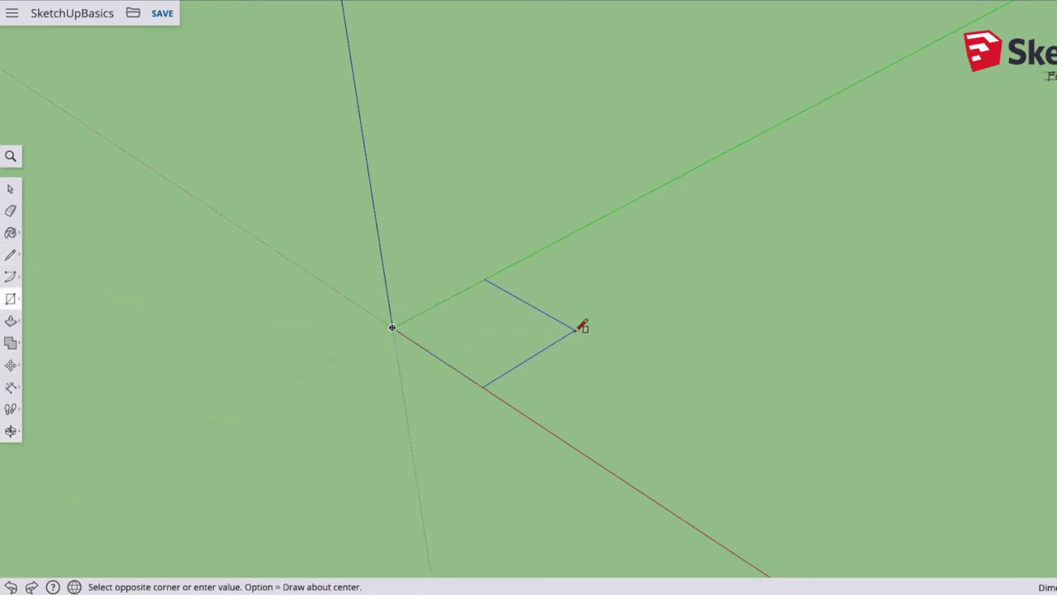
pyautogui.press('Escape')
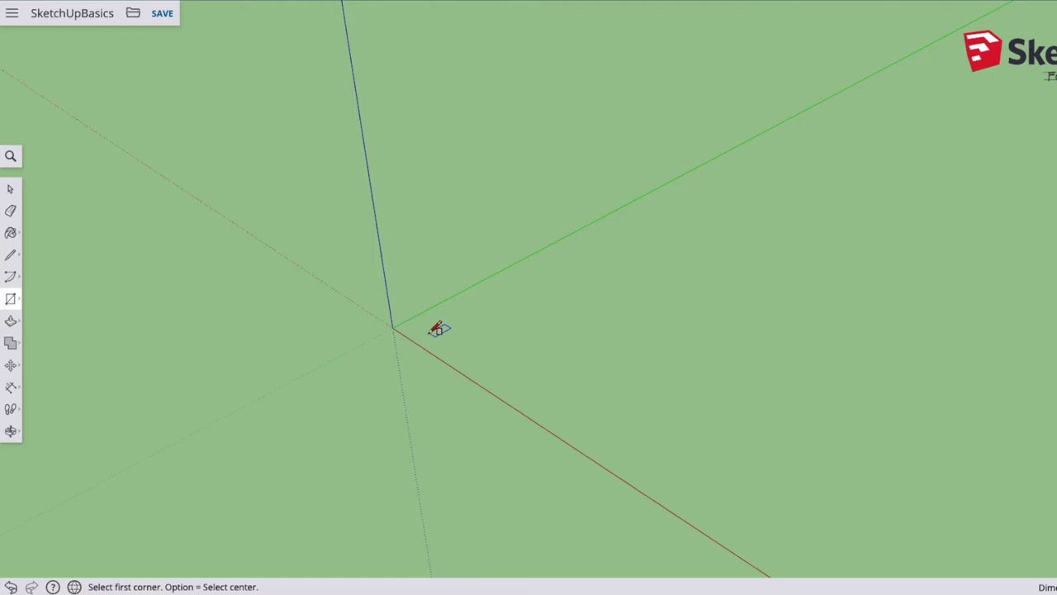
# Zoom in and out around the origin, then expand the Orbit tool's navigation flyout.
pyautogui.scroll(2, 403, 331)
pyautogui.scroll(5, 361, 307)
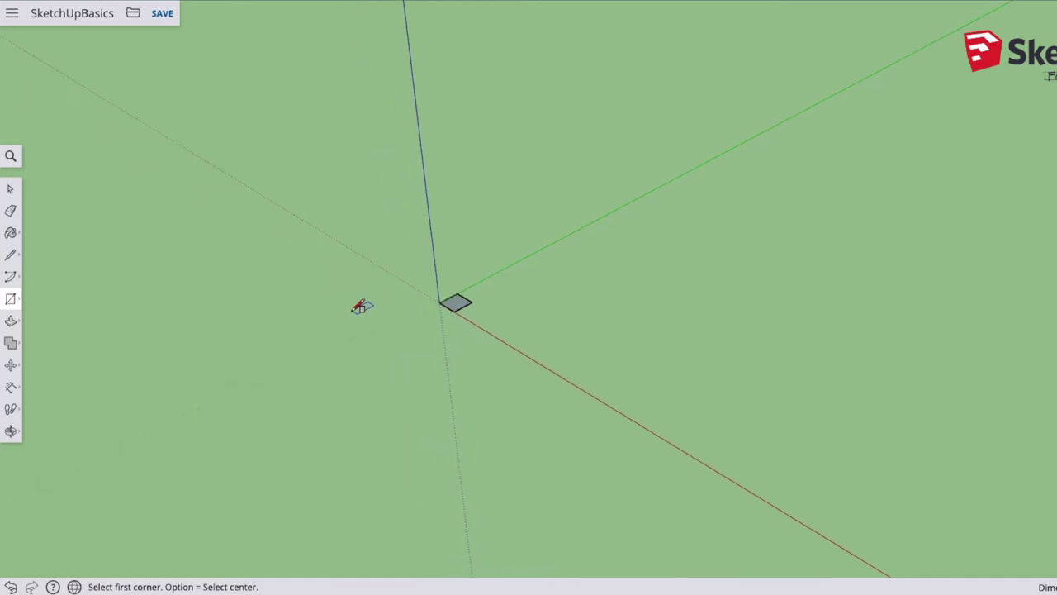
pyautogui.scroll(-5, 378, 321)
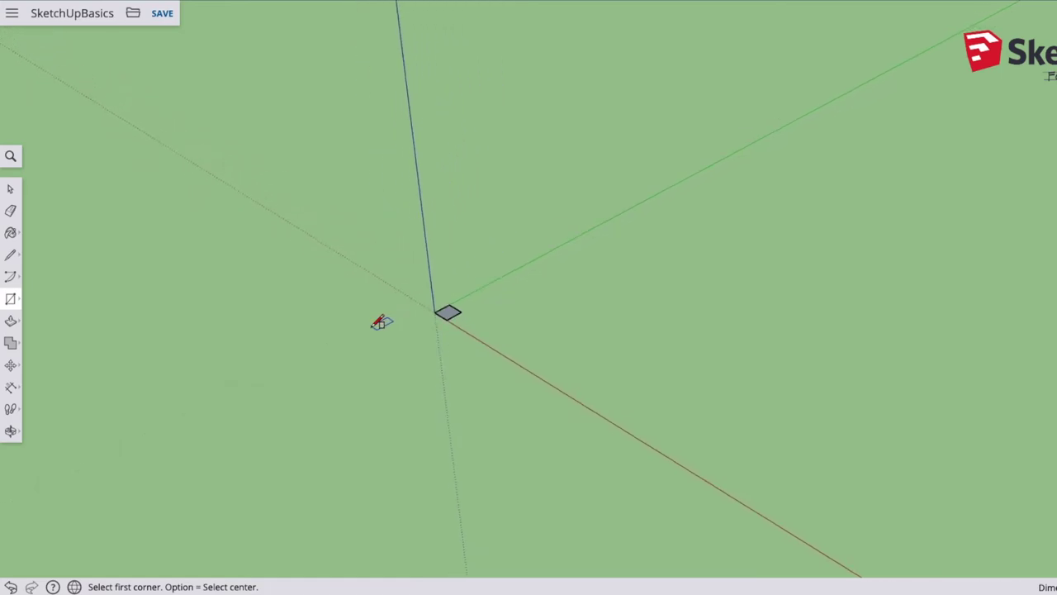
pyautogui.scroll(-3, 619, 349)
pyautogui.scroll(-2, 619, 350)
pyautogui.scroll(-3, 377, 331)
pyautogui.scroll(-3, 619, 360)
pyautogui.scroll(-5, 410, 353)
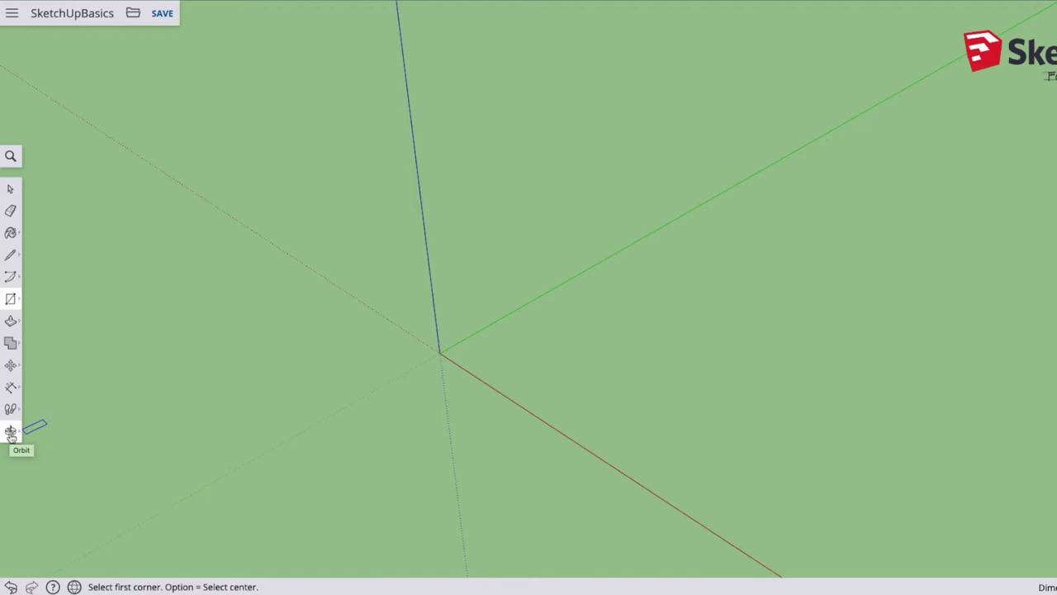
pyautogui.click(10, 433)
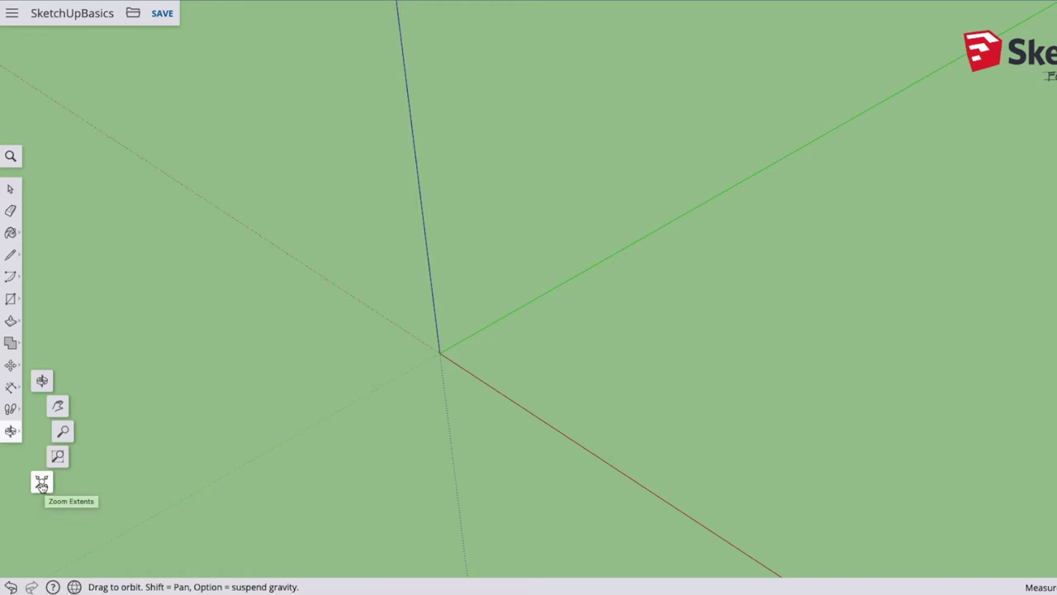
# Zoom Extents to fit the model, then orbit to look down on the square.
pyautogui.click(41, 484)
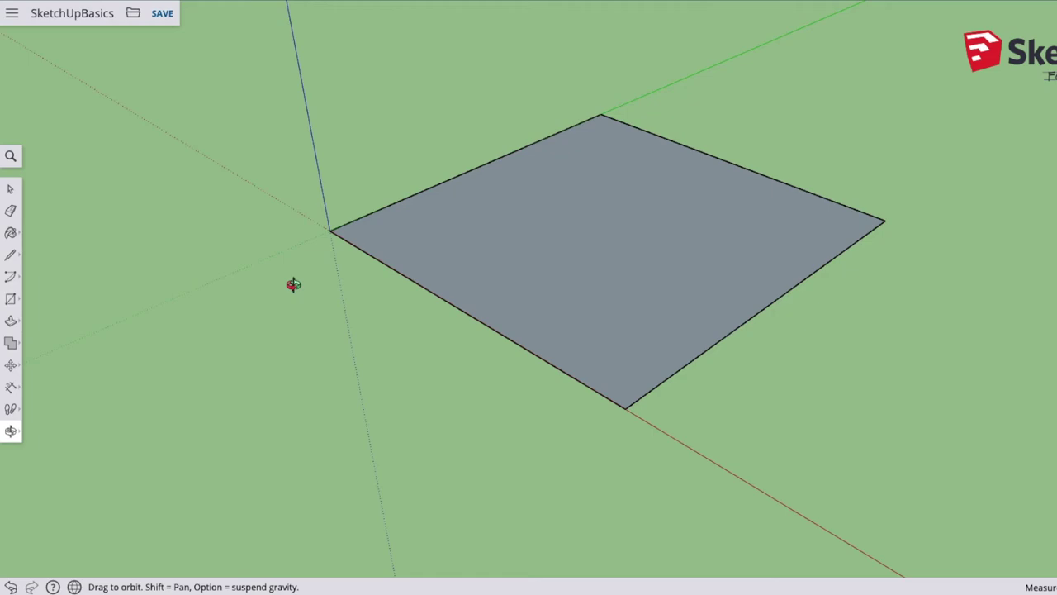
pyautogui.scroll(-10, 281, 274)
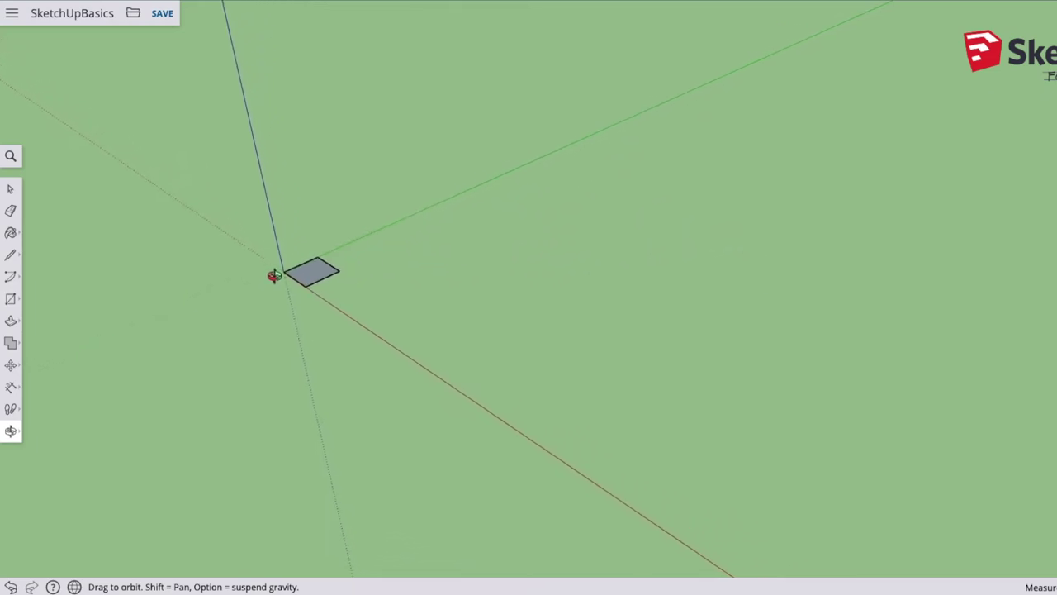
pyautogui.moveTo(275, 274); pyautogui.dragTo(396, 307)
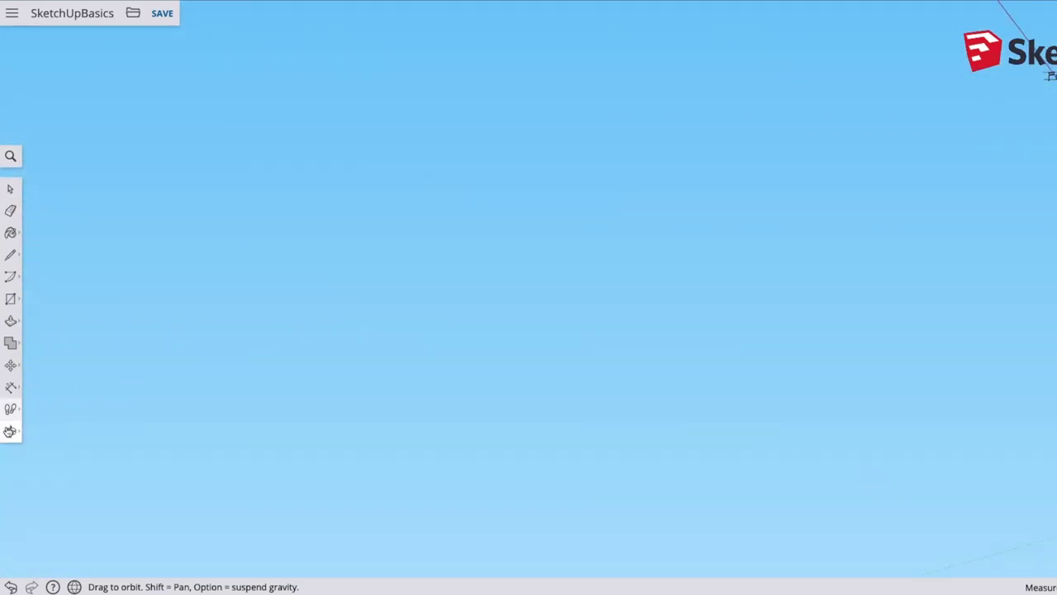
# Refit the grey square and orbit down to view it at an angle, then select.
pyautogui.click(10, 431)
pyautogui.click(39, 482)
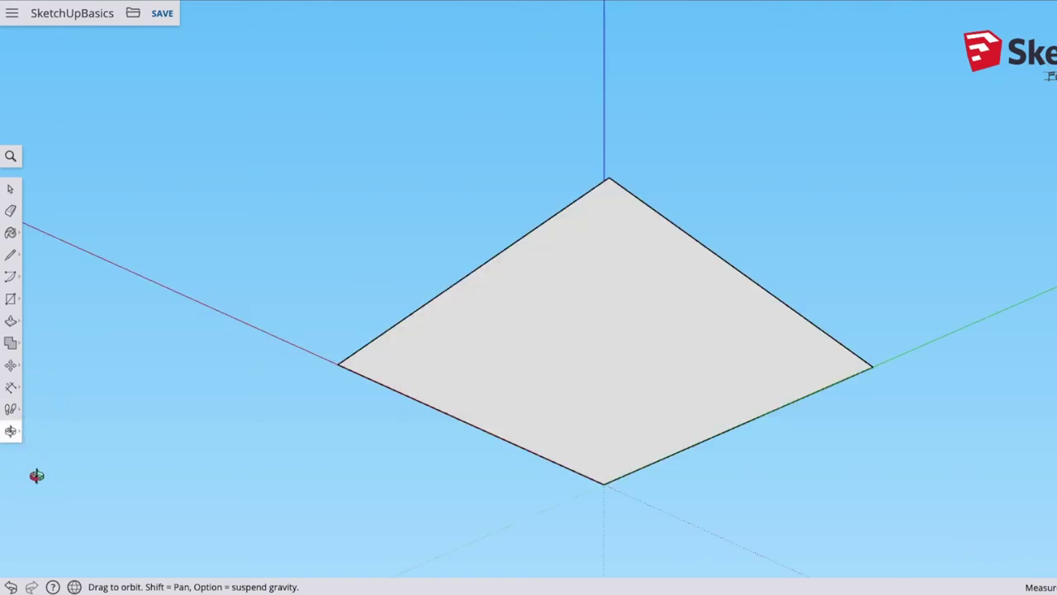
pyautogui.moveTo(373, 248); pyautogui.dragTo(976, 419)
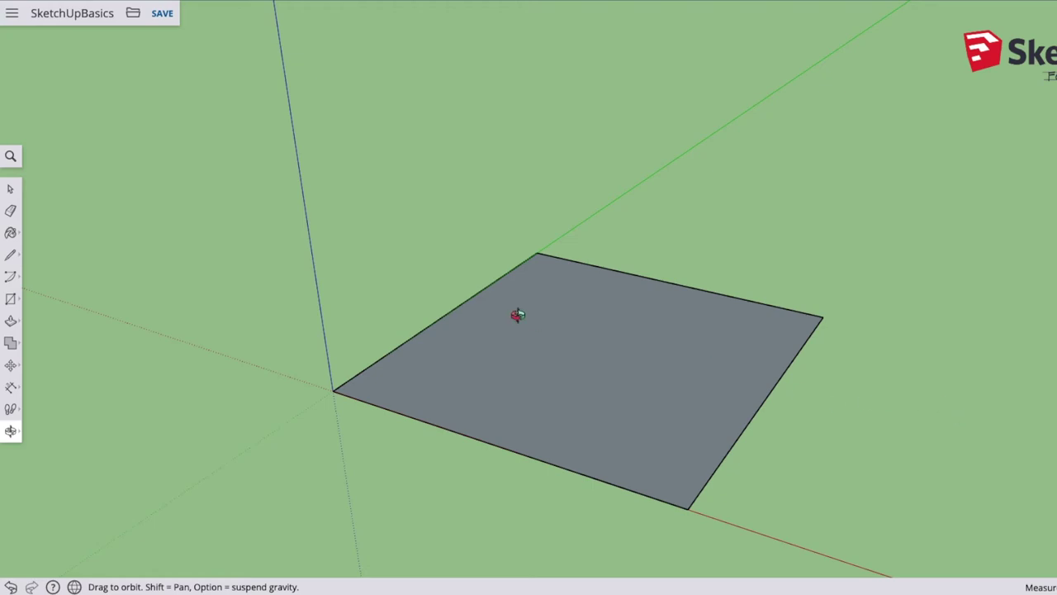
pyautogui.click(10, 433)
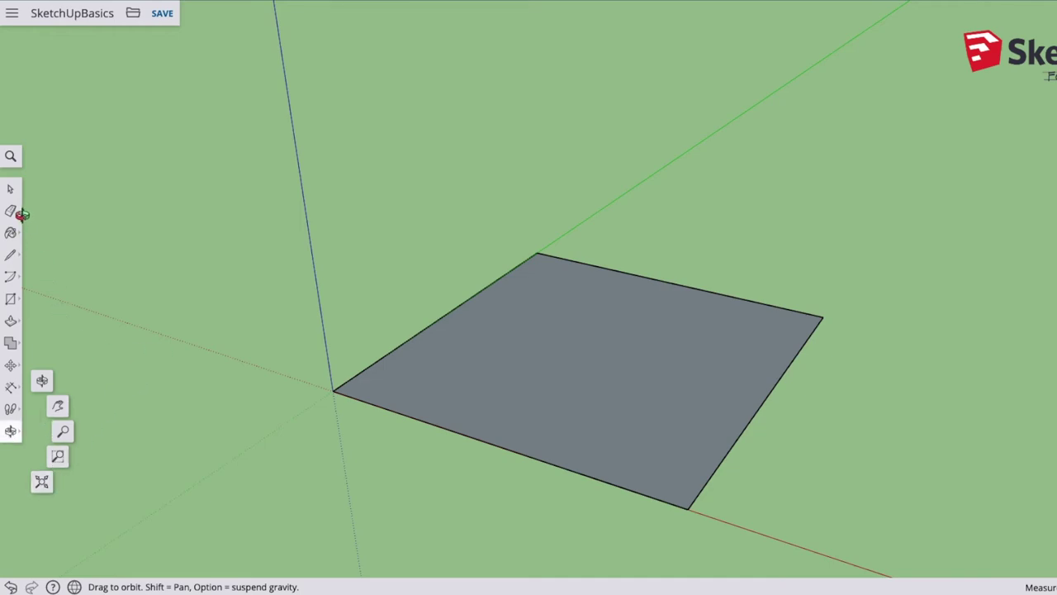
pyautogui.click(10, 189)
# Zoom out, then use Zoom Extents from the Orbit flyout to refit the grey square.
pyautogui.scroll(-10, 141, 378)
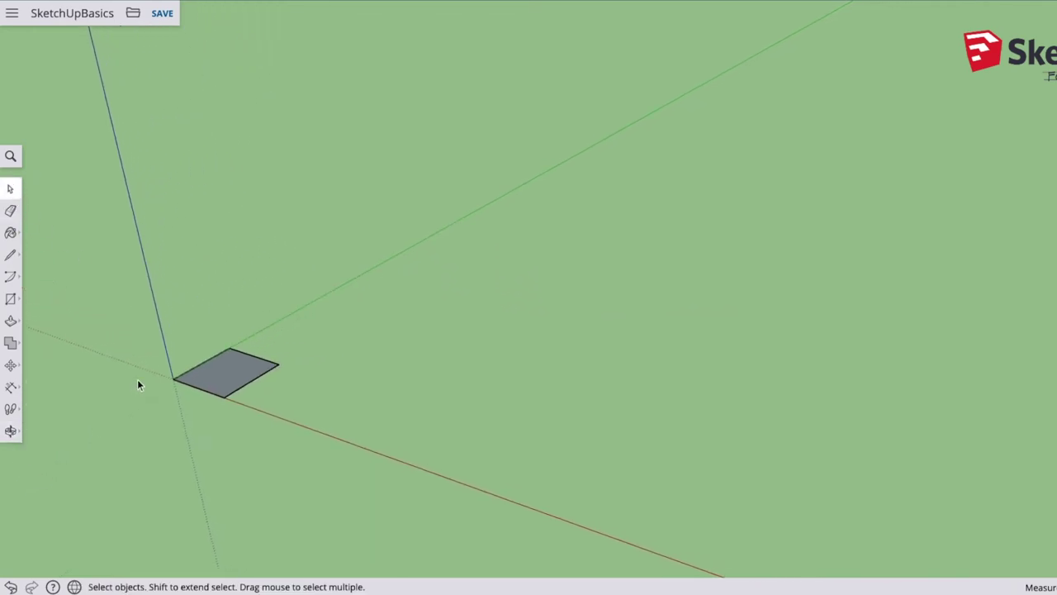
pyautogui.scroll(-3, 149, 386)
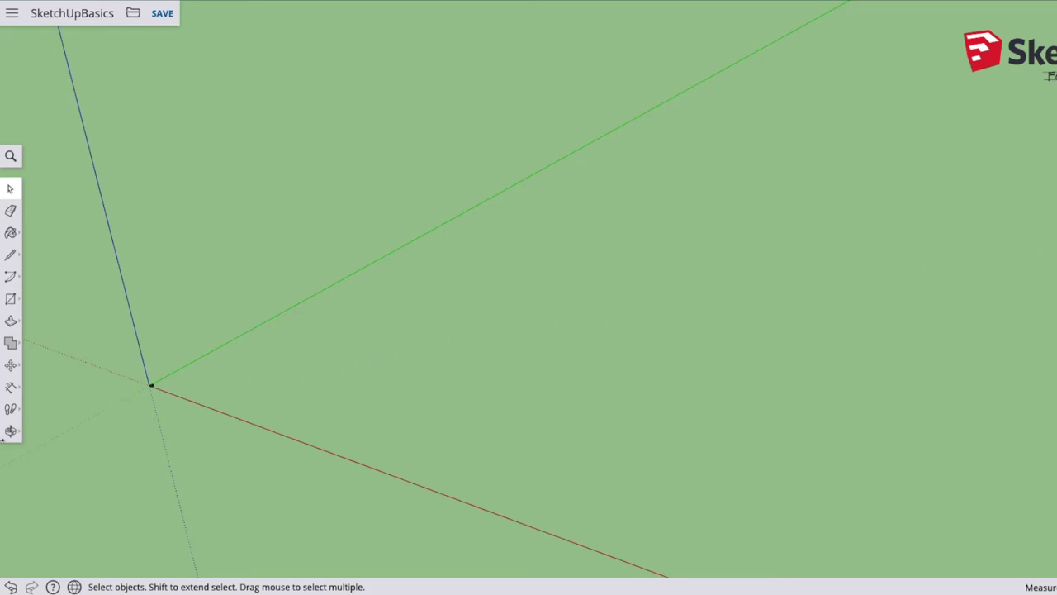
pyautogui.click(10, 430)
pyautogui.click(42, 482)
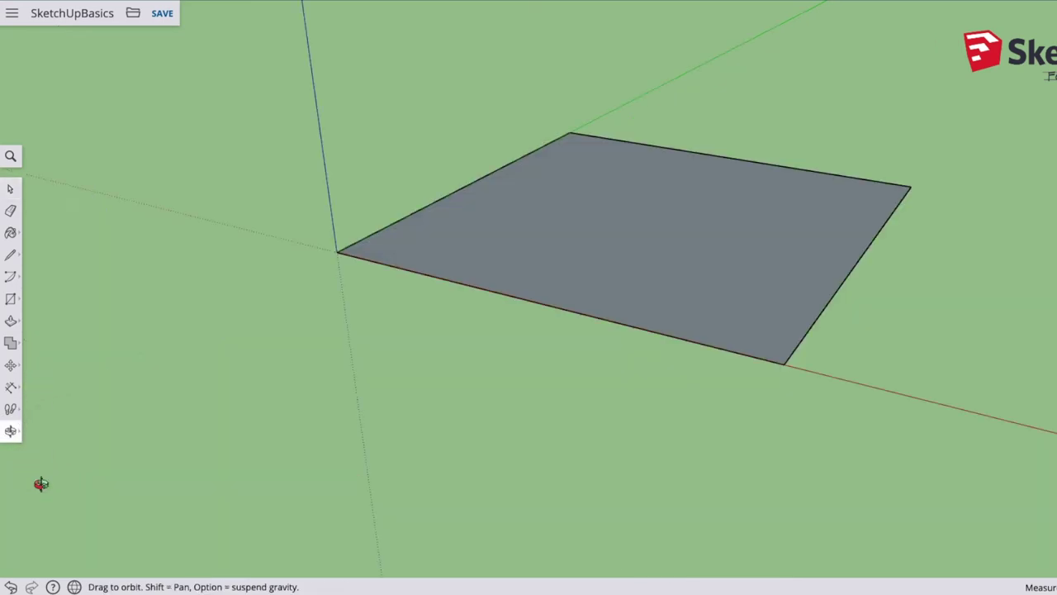
# Push/Pull the grey square's face up into a white cube at the origin.
pyautogui.press('p')
pyautogui.scroll(2, 187, 494)
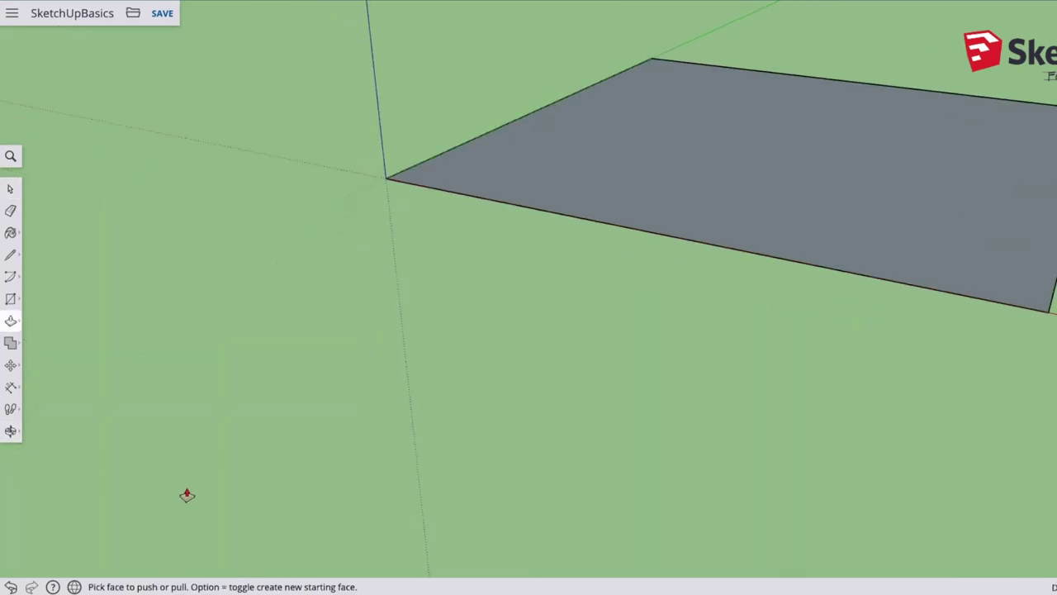
pyautogui.scroll(-3, 187, 495)
pyautogui.click(450, 298)
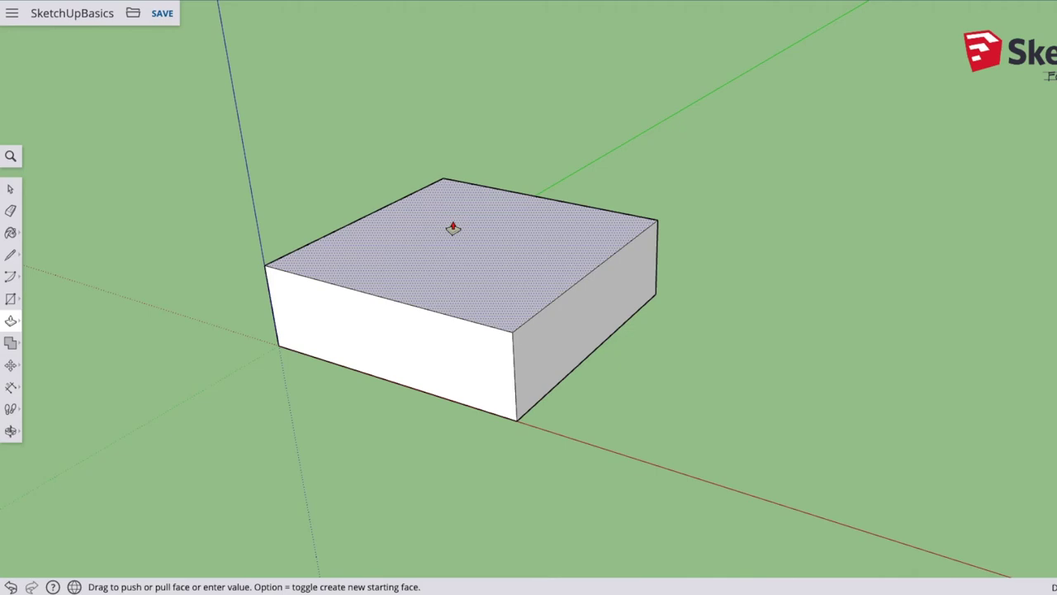
pyautogui.press('Return')
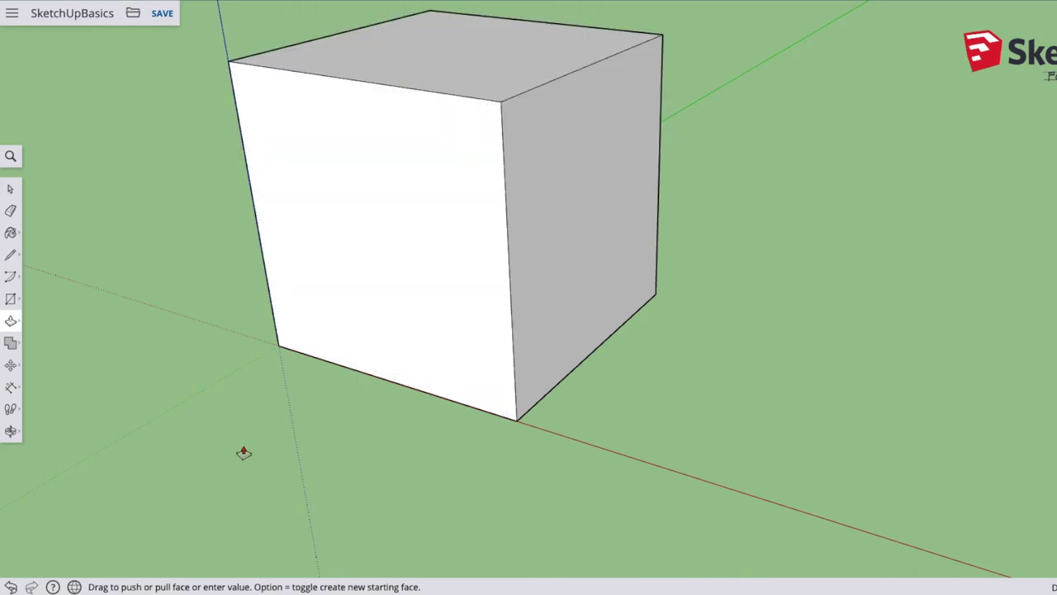
pyautogui.scroll(-4, 204, 464)
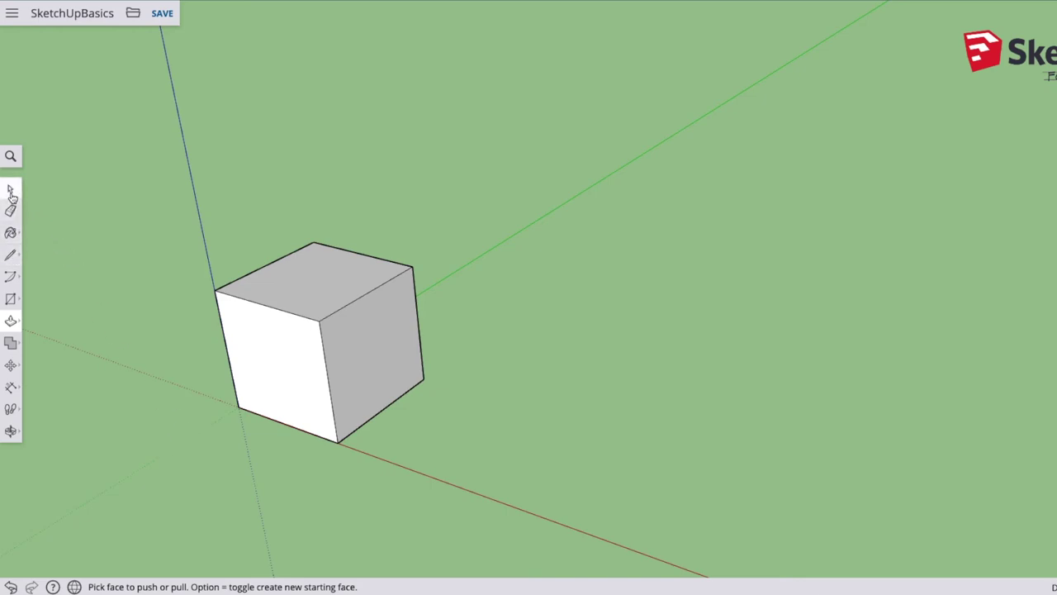
pyautogui.click(11, 211)
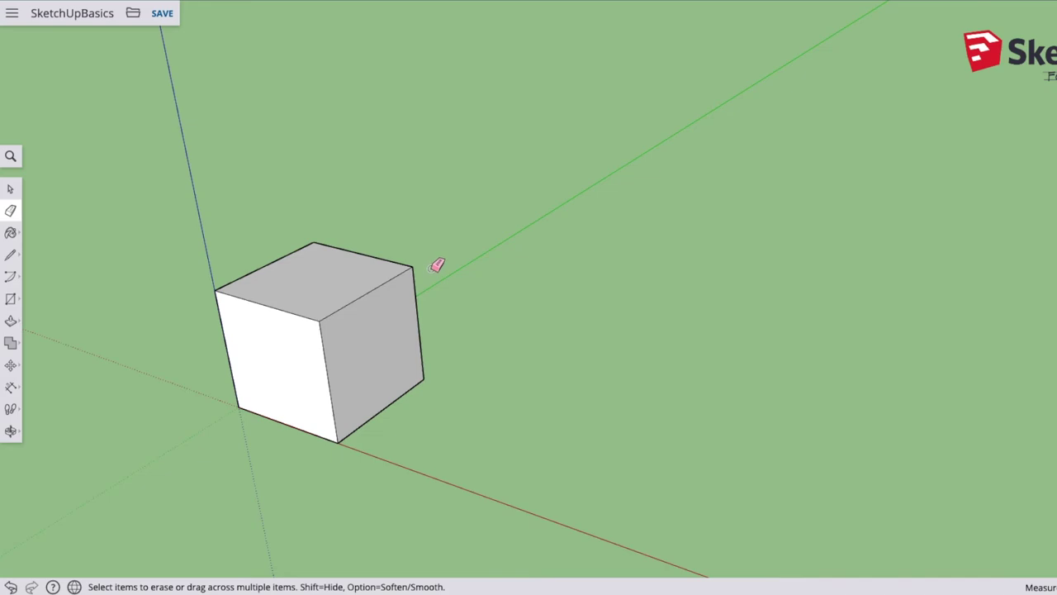
# Paint the cube's right face with maroon TG_shirt and its top with red TG_tie.
pyautogui.click(11, 233)
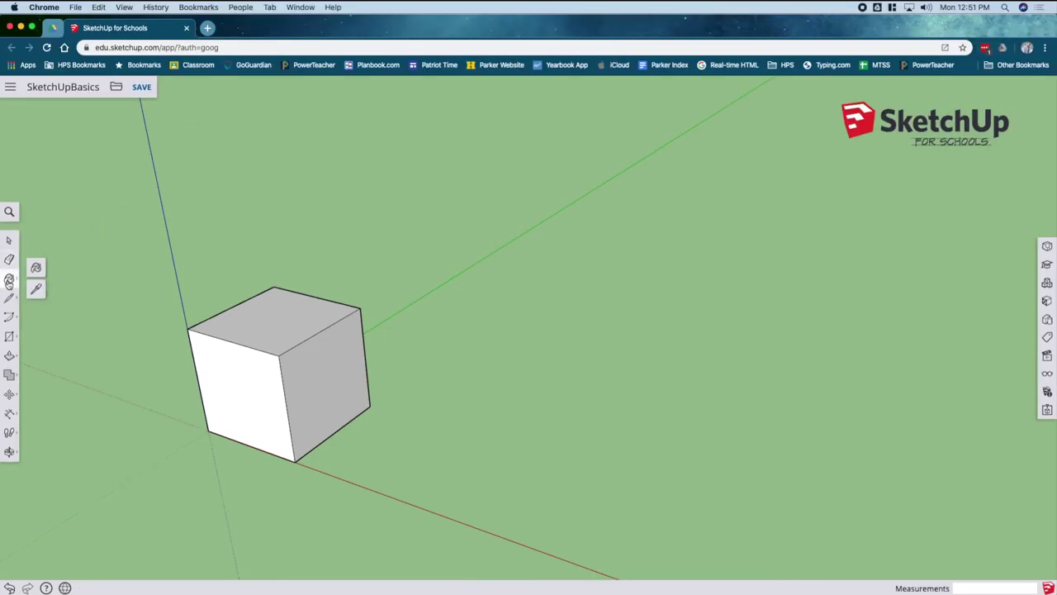
pyautogui.click(37, 269)
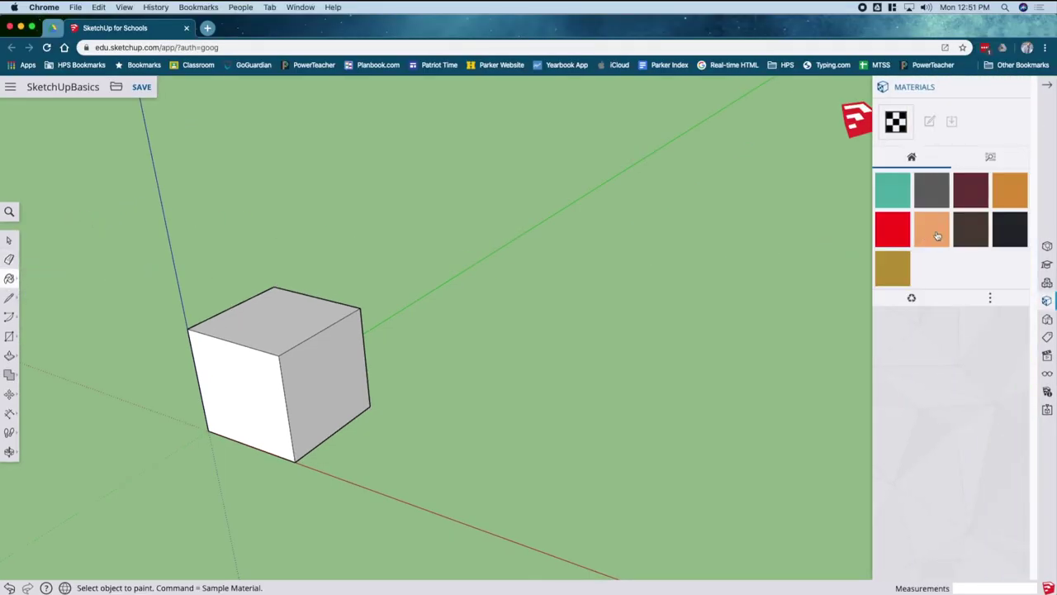
pyautogui.click(969, 203)
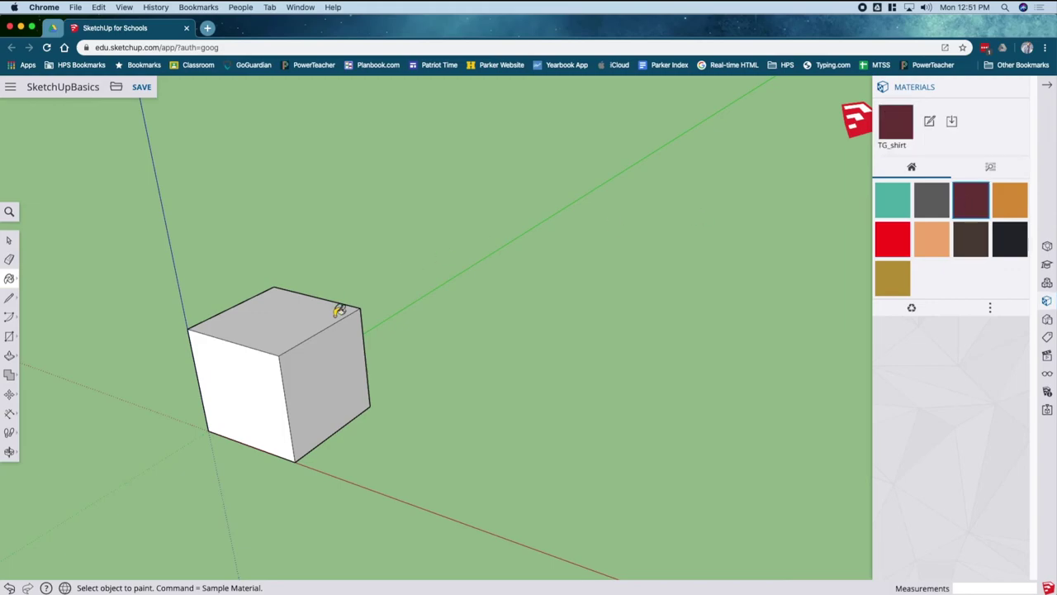
pyautogui.click(340, 344)
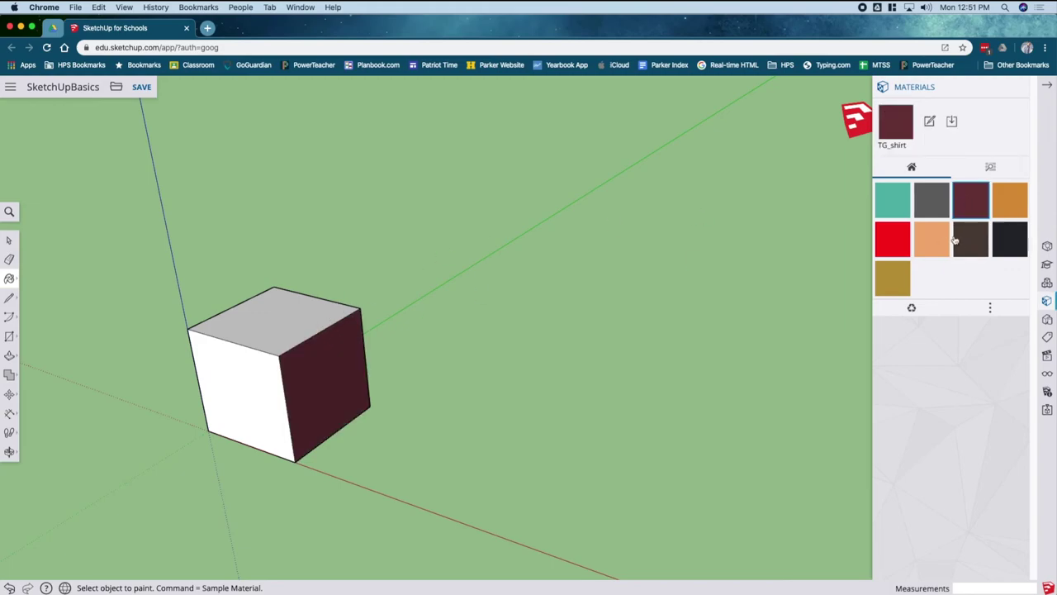
pyautogui.click(897, 238)
pyautogui.click(313, 313)
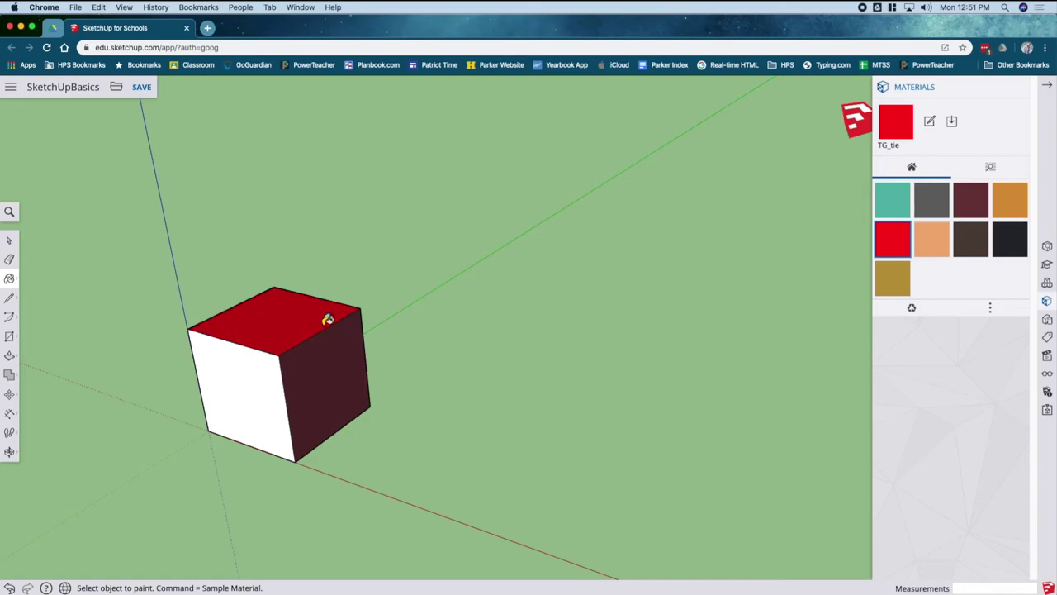
pyautogui.scroll(1, 448, 320)
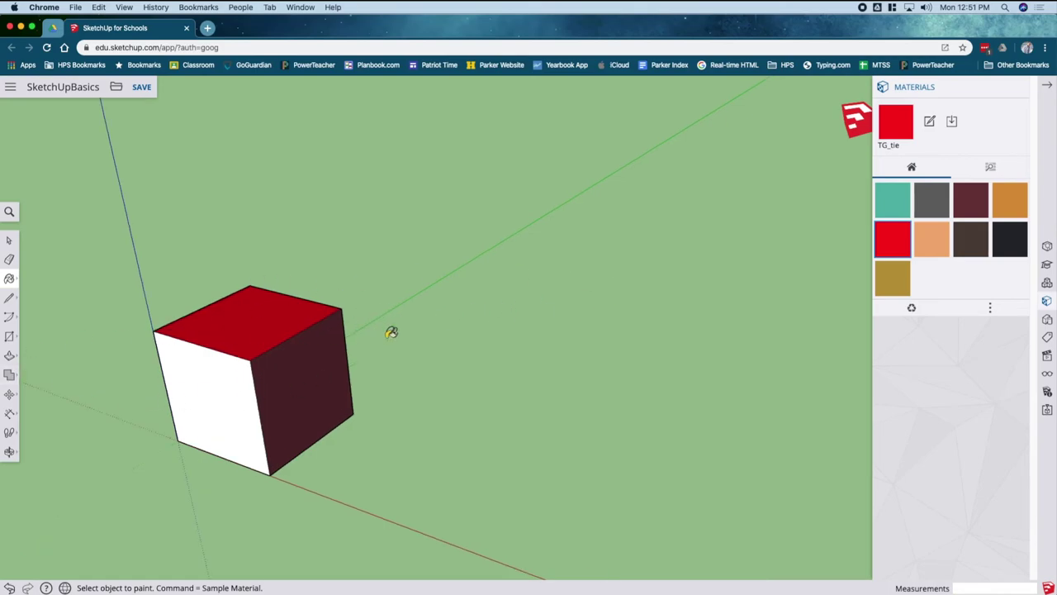
# Draw a closed outline with a cut corner on the ground beside the cube.
pyautogui.press('l')
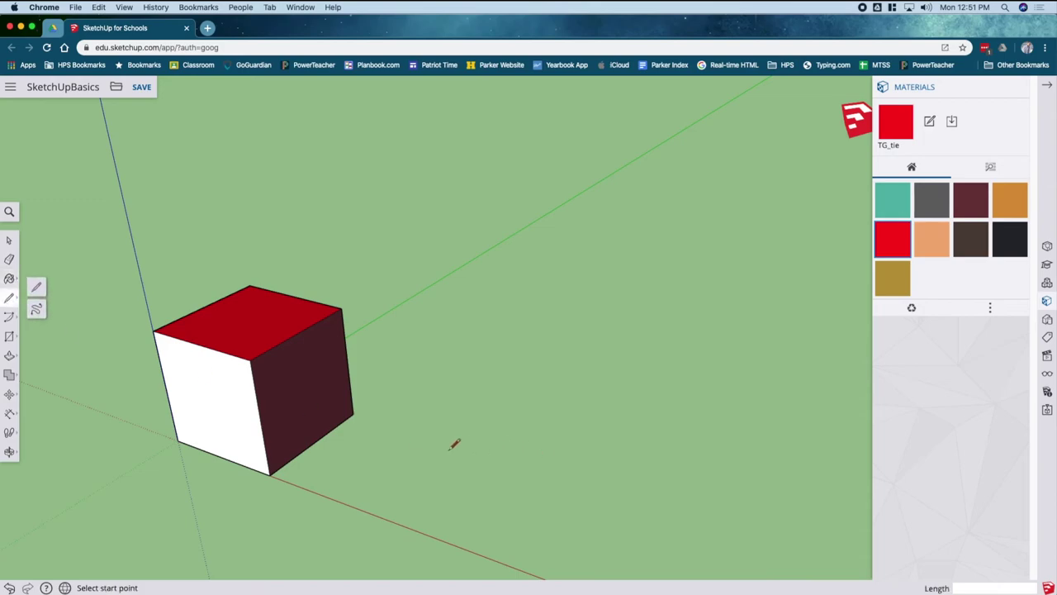
pyautogui.click(1049, 88)
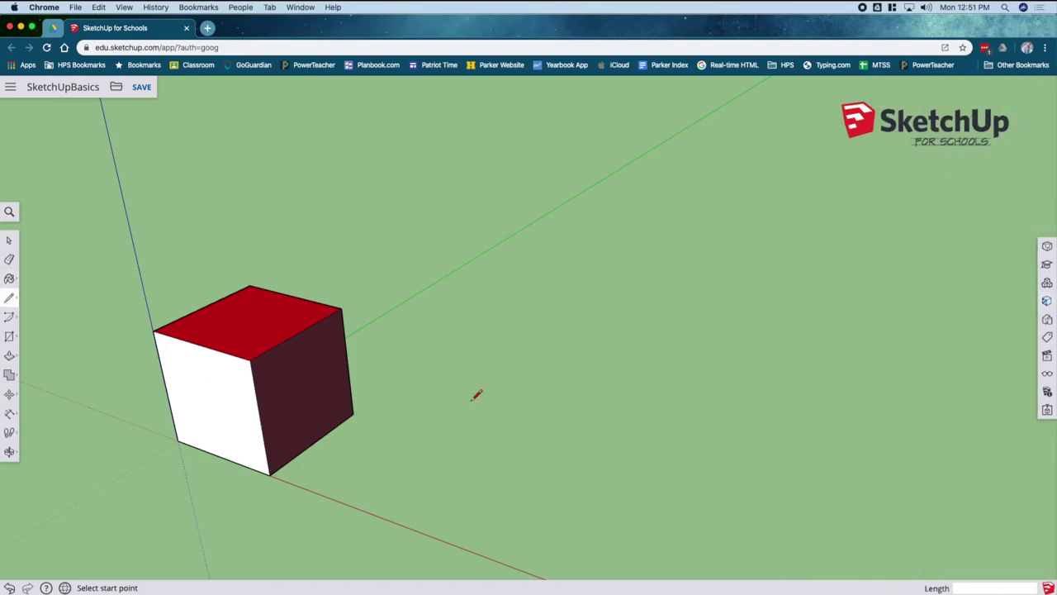
pyautogui.click(384, 452)
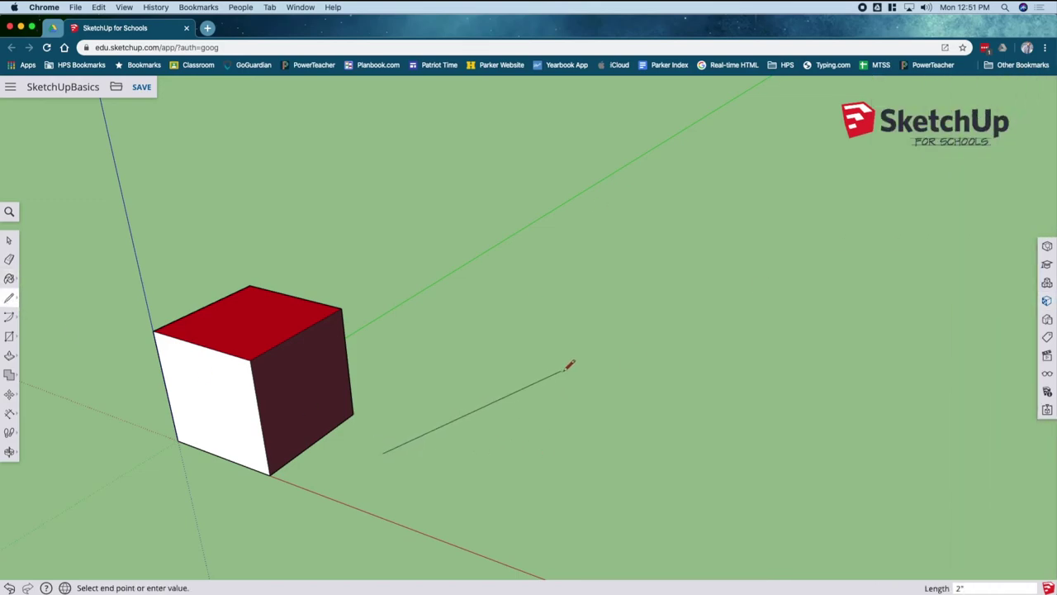
pyautogui.click(564, 369)
pyautogui.click(710, 464)
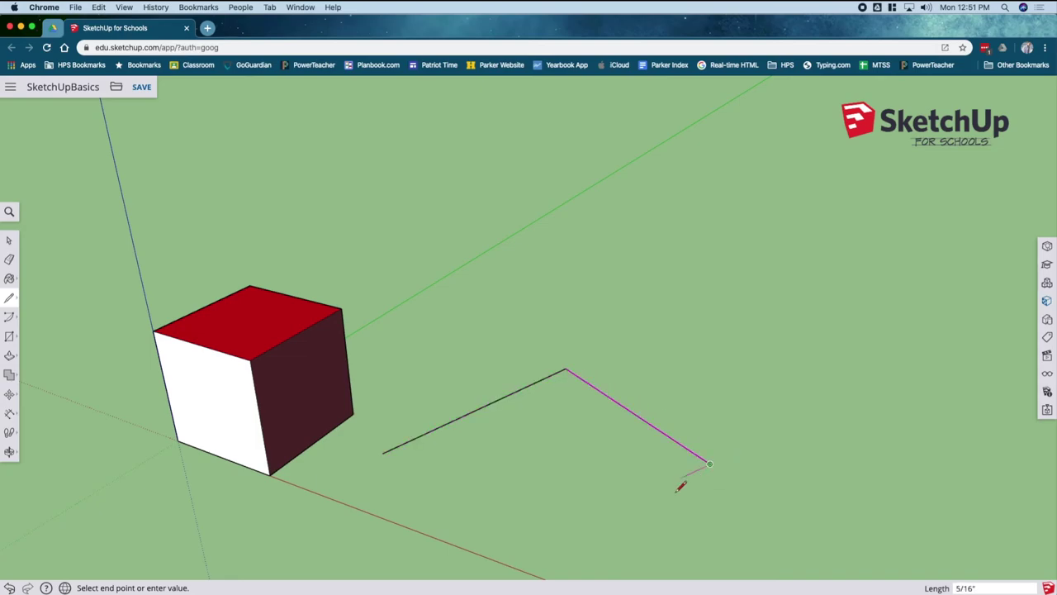
pyautogui.click(591, 545)
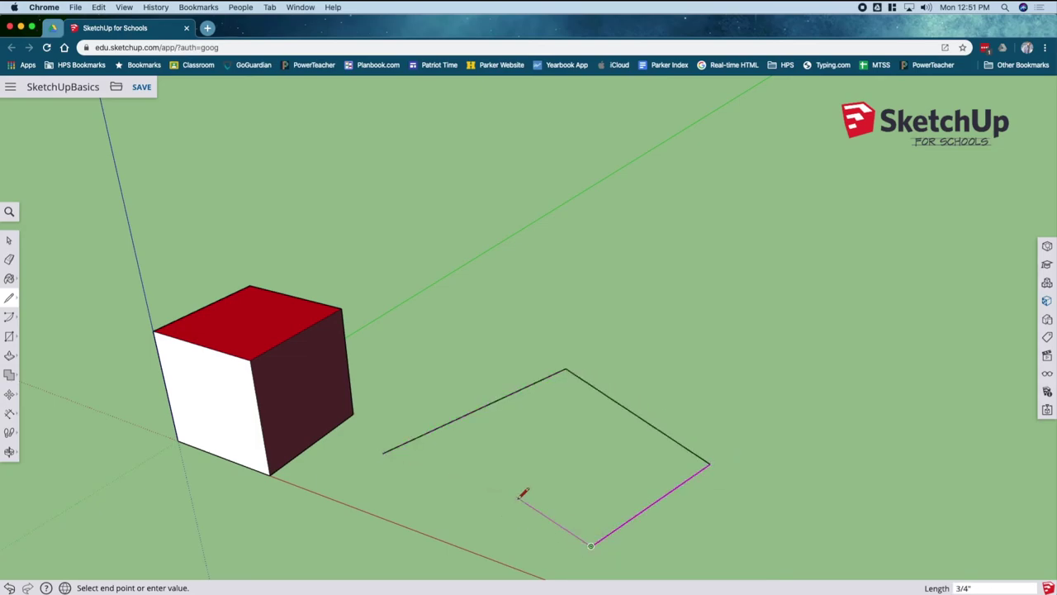
pyautogui.click(561, 478)
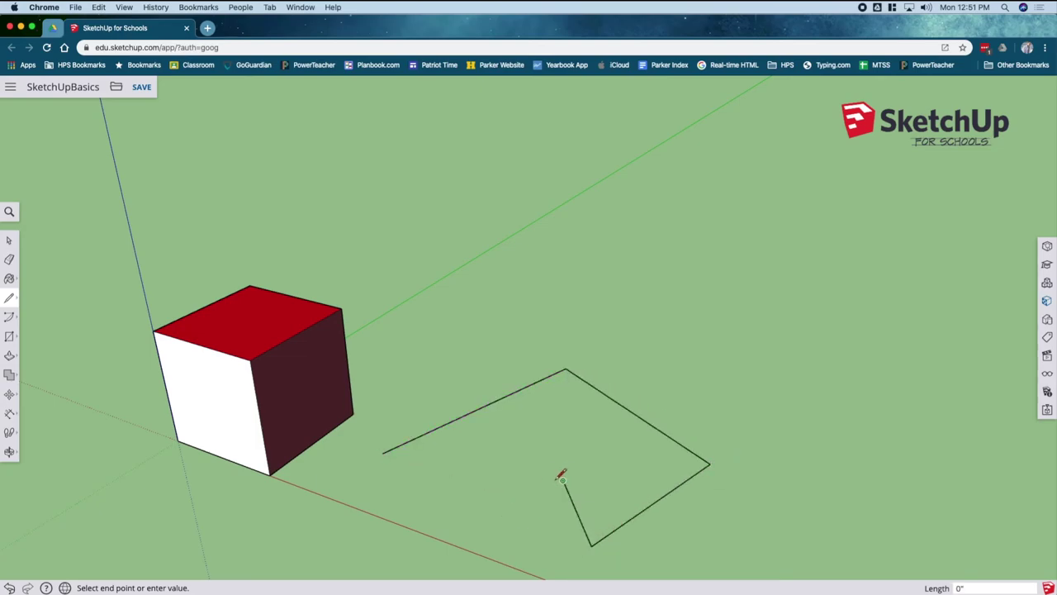
pyautogui.click(434, 481)
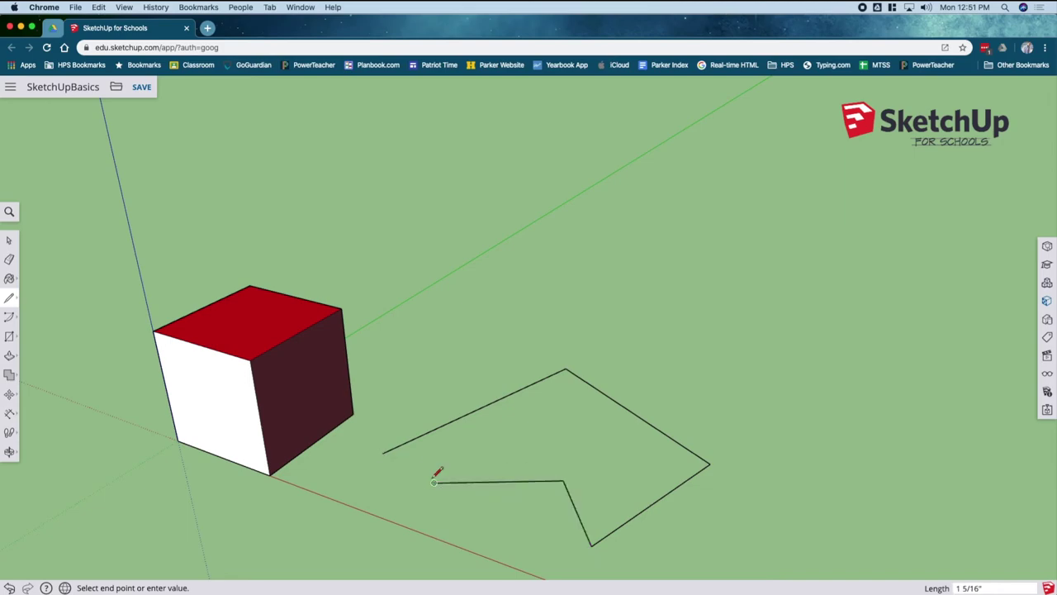
pyautogui.click(383, 451)
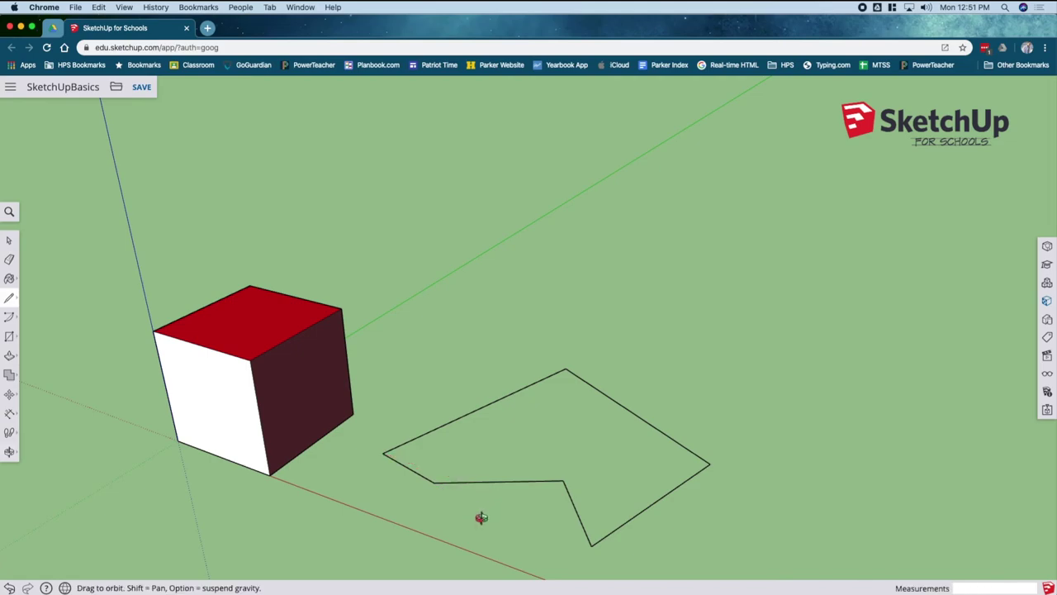
# Draw a line from the outline's left corner to its lower-right corner, forming a face.
pyautogui.moveTo(479, 520); pyautogui.dragTo(499, 421, button='middle')
pyautogui.press('l')
pyautogui.click(380, 442)
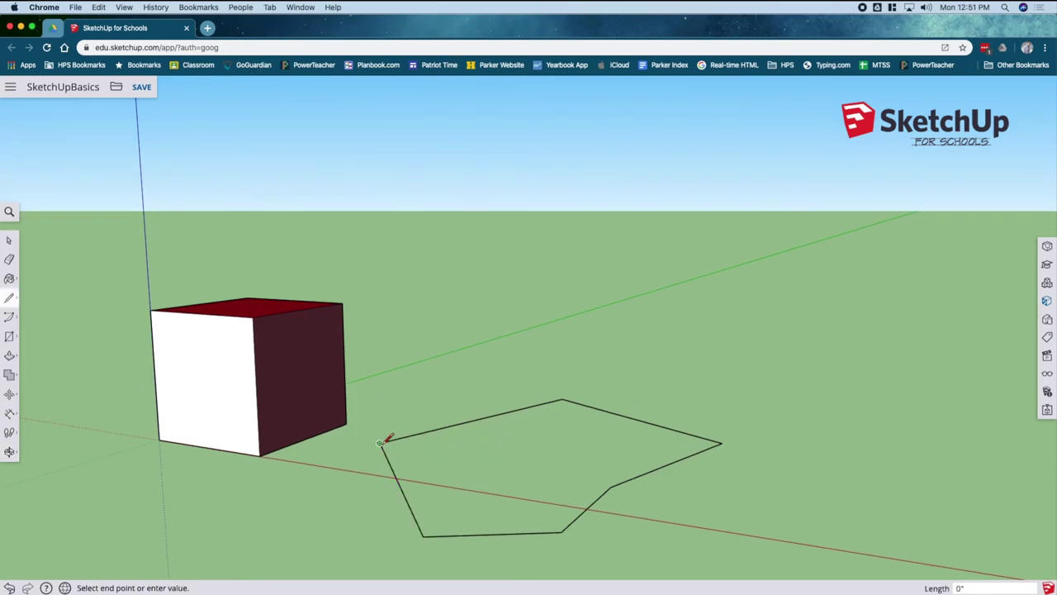
pyautogui.click(610, 487)
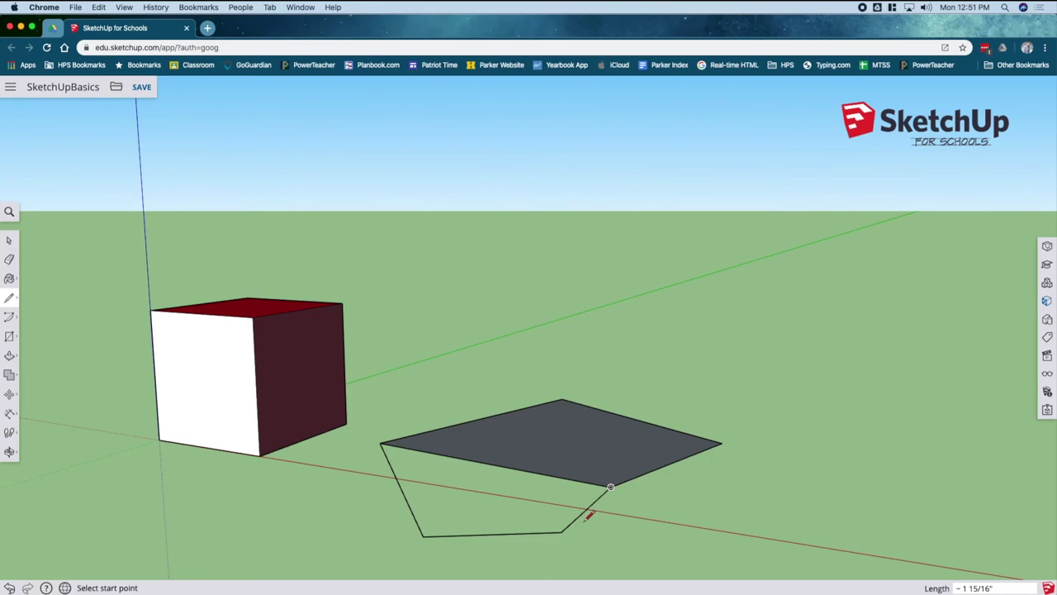
# Erase the three leftover edges beneath the grey face, leaving only the four-sided face.
pyautogui.press('e')
pyautogui.moveTo(424, 513)
pyautogui.mouseDown()
pyautogui.moveTo(475, 544)
pyautogui.moveTo(576, 524)
pyautogui.mouseUp()
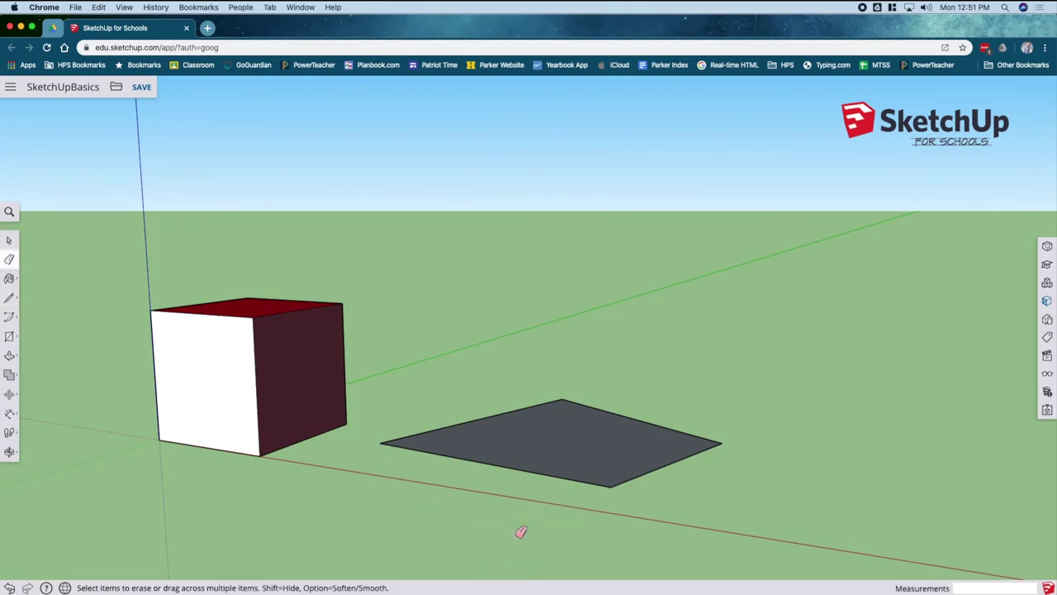
pyautogui.moveTo(620, 499); pyautogui.dragTo(648, 545, button='middle')
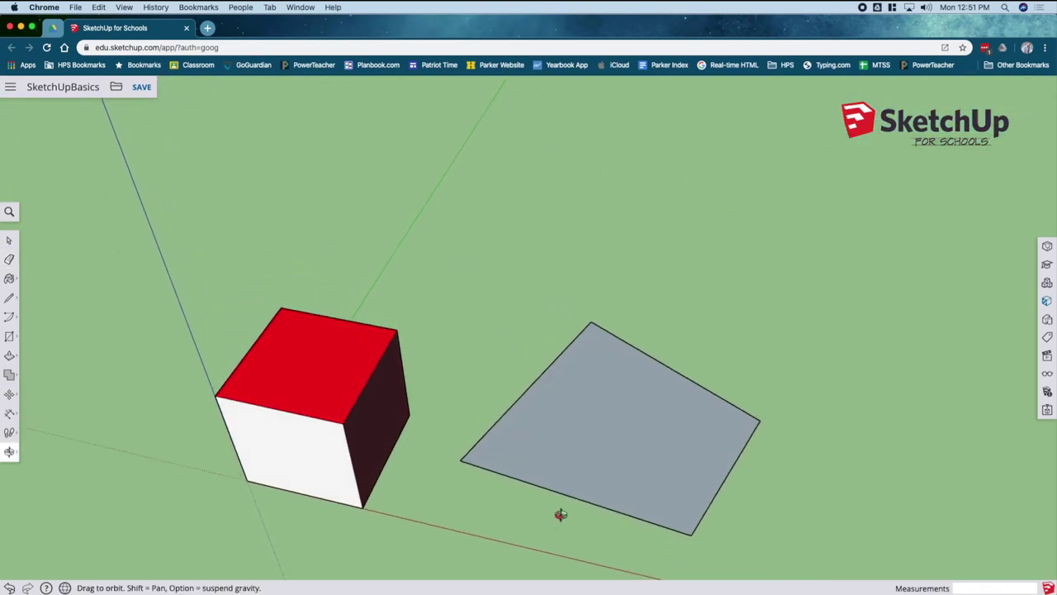
# Draw lines from the face's top corner to a point beyond it and back to its right corner.
pyautogui.click(9, 297)
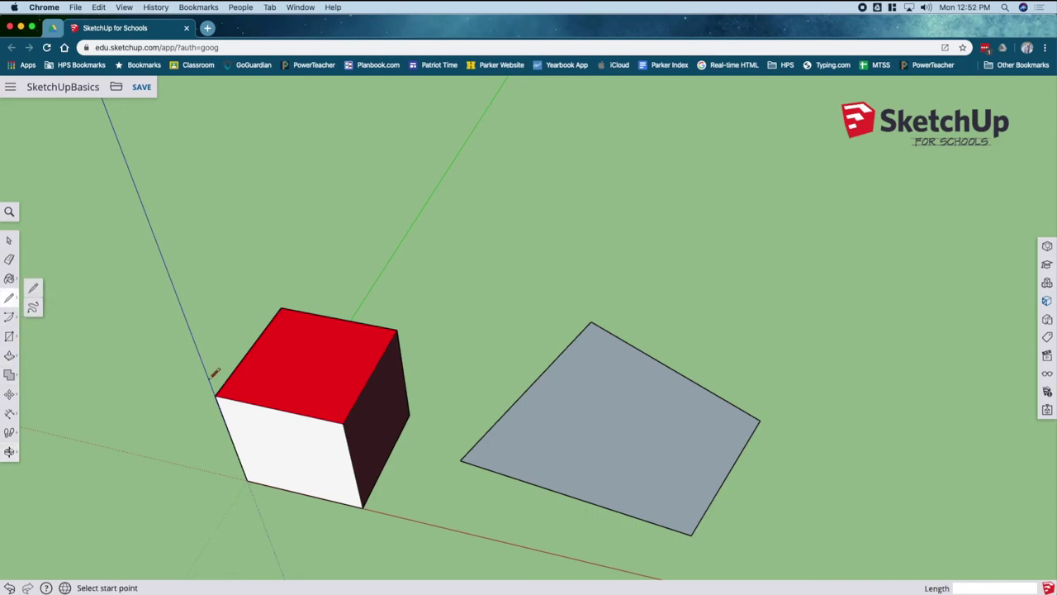
pyautogui.click(593, 323)
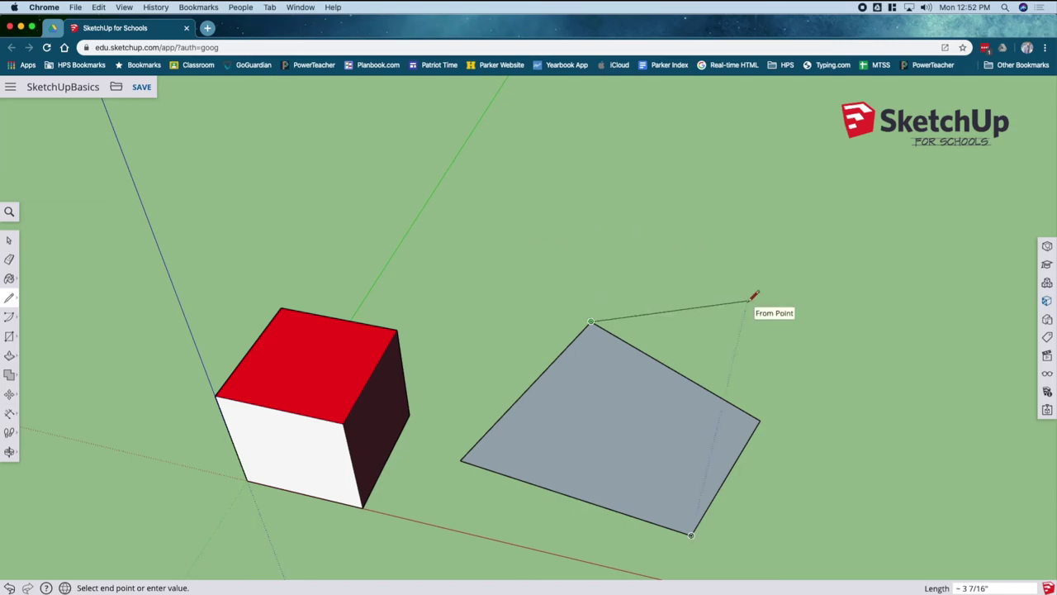
pyautogui.click(829, 309)
pyautogui.click(759, 419)
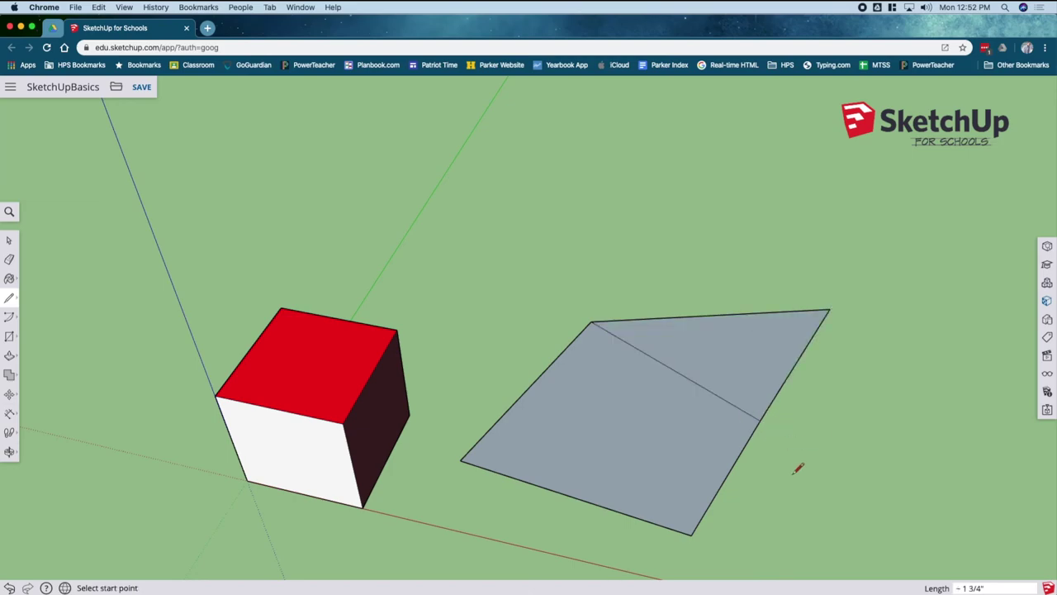
pyautogui.moveTo(798, 469); pyautogui.dragTo(703, 463, button='middle')
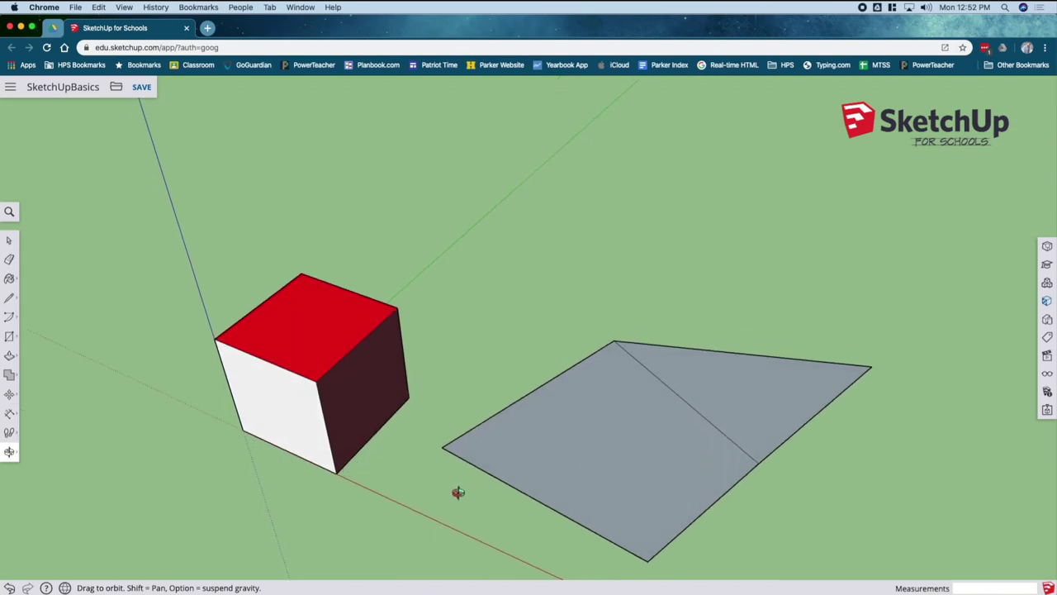
pyautogui.moveTo(463, 485); pyautogui.dragTo(550, 306, button='middle')
pyautogui.moveTo(674, 405); pyautogui.dragTo(726, 451, button='middle')
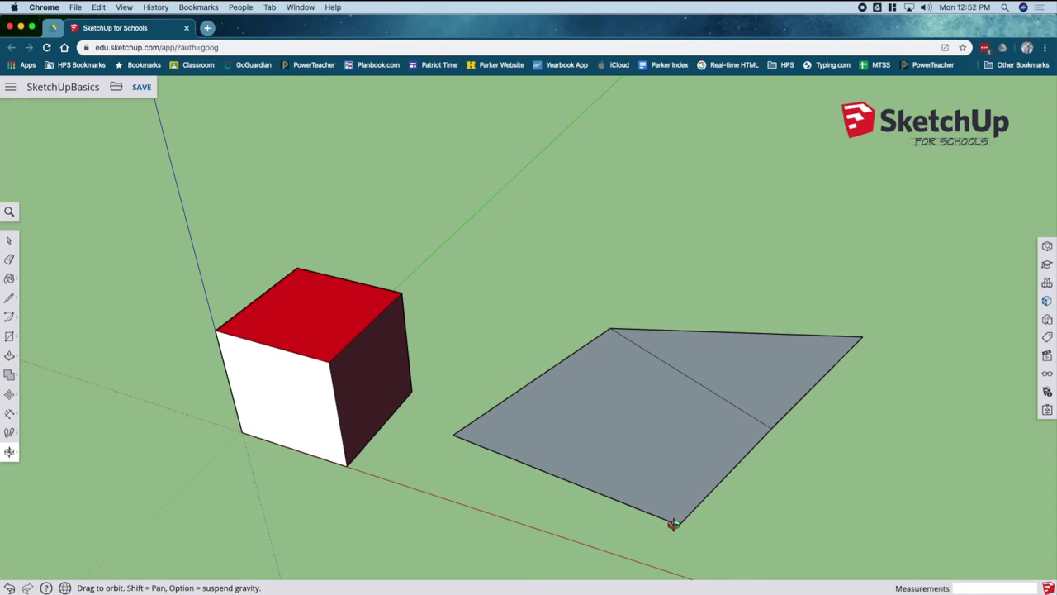
# Erase the diagonal line and raise the merged face into a white block 1 1/4" tall.
pyautogui.press('e')
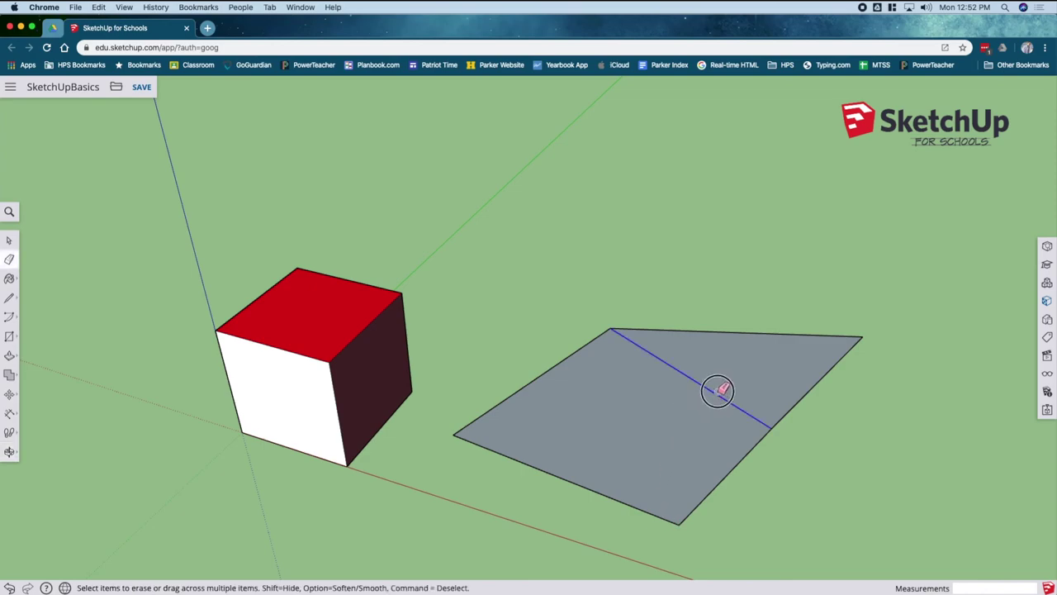
pyautogui.click(716, 395)
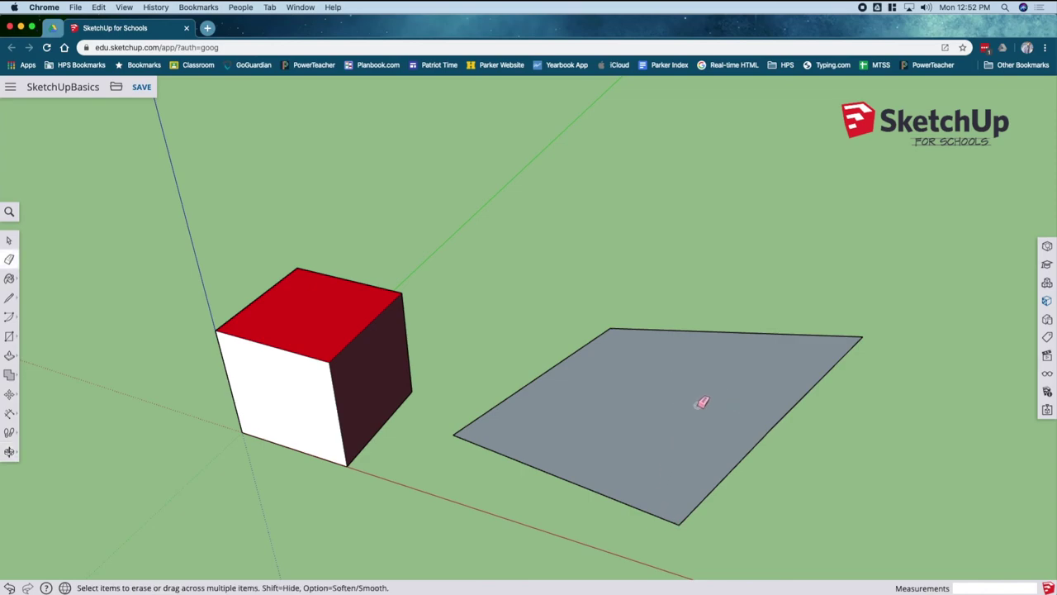
pyautogui.press('p')
pyautogui.click(702, 402)
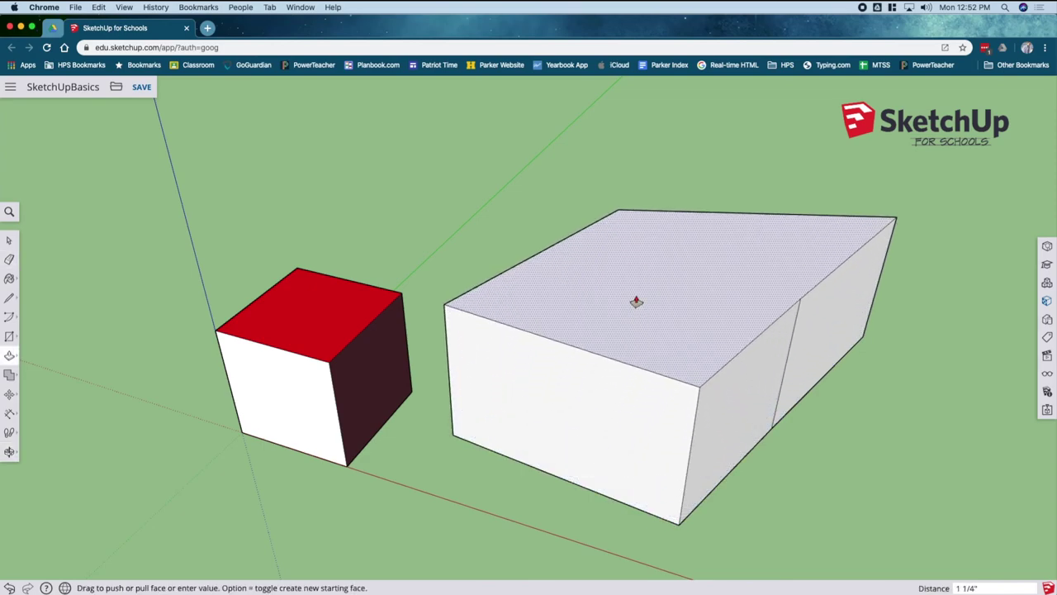
pyautogui.click(636, 301)
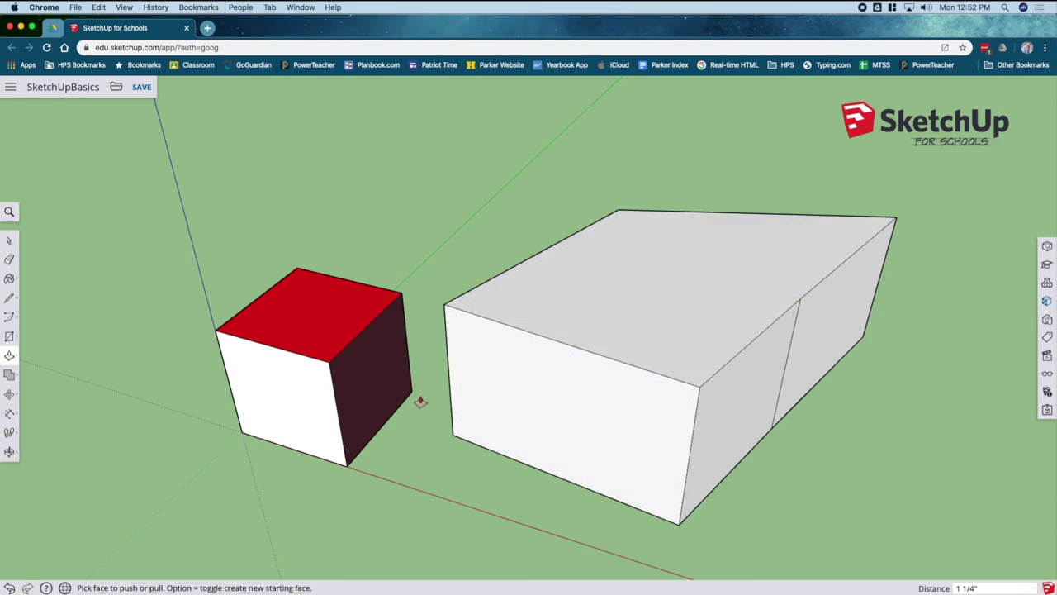
# Draw a rectangle on the block top and pull it up into a small box.
pyautogui.press('r')
pyautogui.click(537, 287)
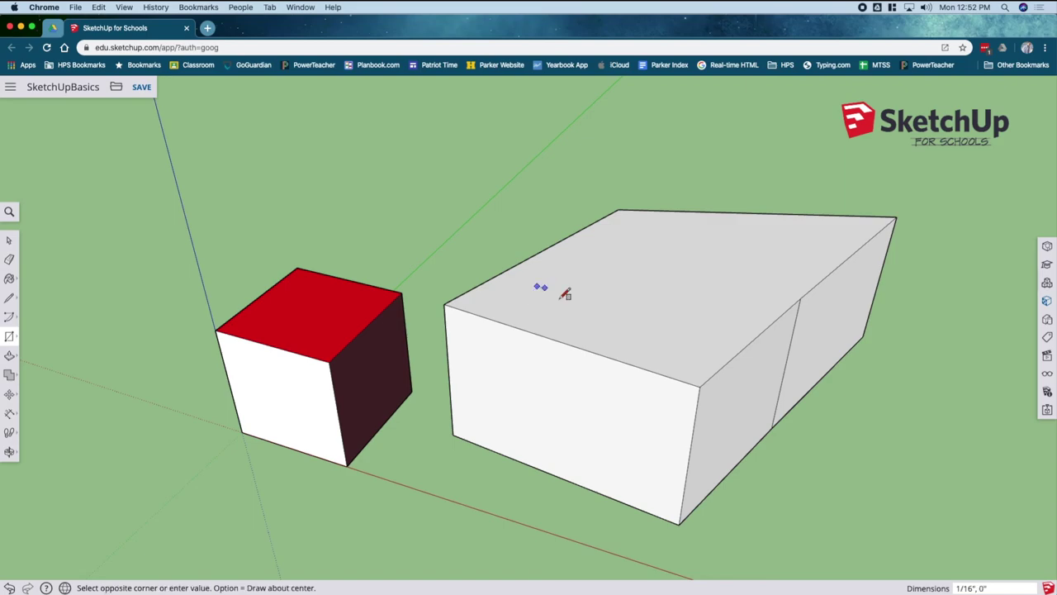
pyautogui.click(607, 324)
pyautogui.press('p')
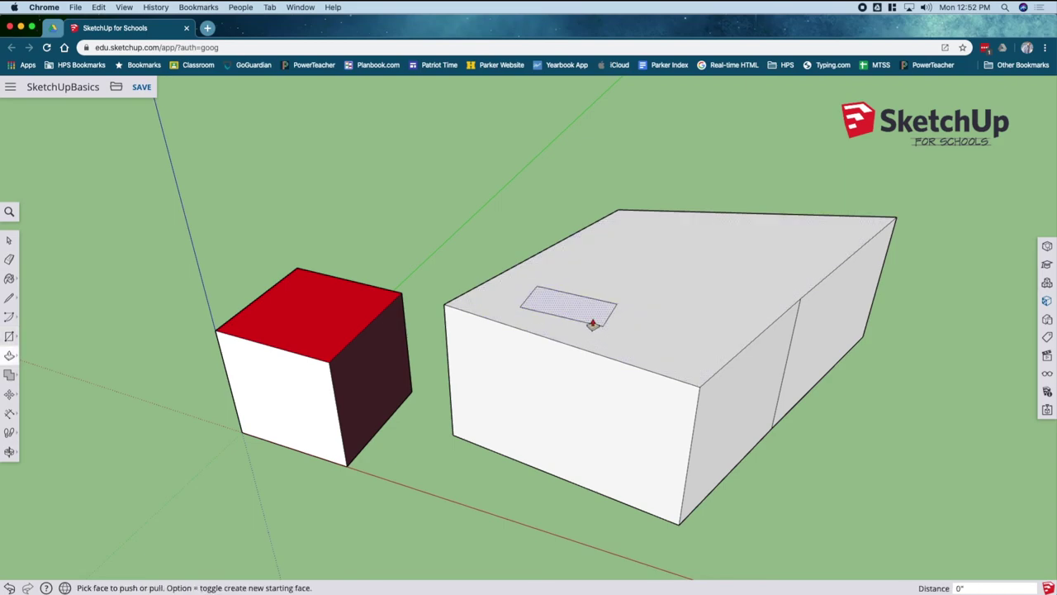
pyautogui.moveTo(592, 324); pyautogui.dragTo(586, 299)
# Cut away the block's front corner by drawing a line across it and pushing it down.
pyautogui.press('l')
pyautogui.click(661, 374)
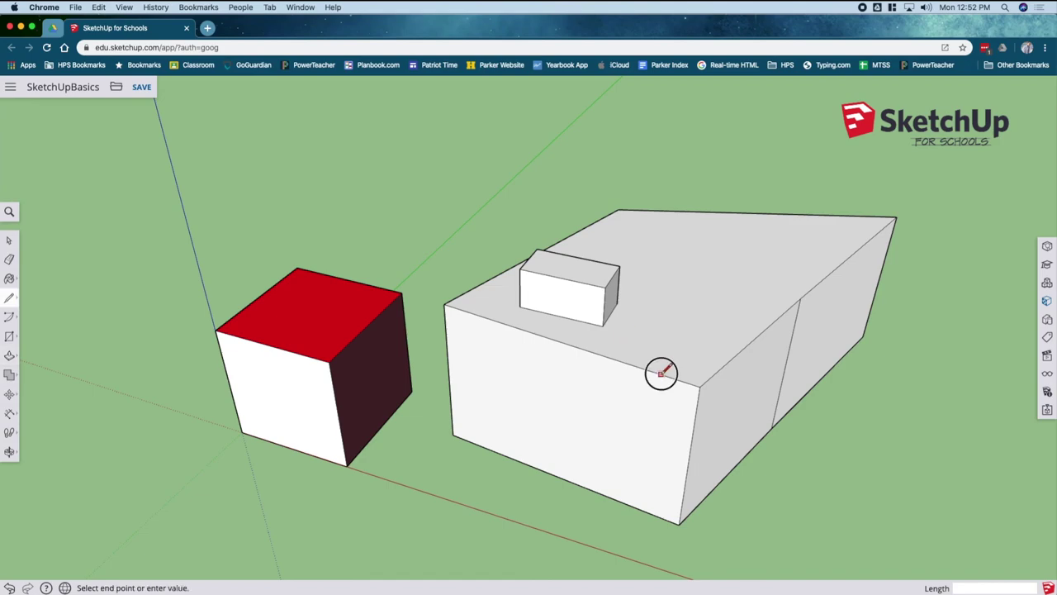
pyautogui.click(713, 373)
pyautogui.press('p')
pyautogui.moveTo(701, 383); pyautogui.dragTo(688, 516)
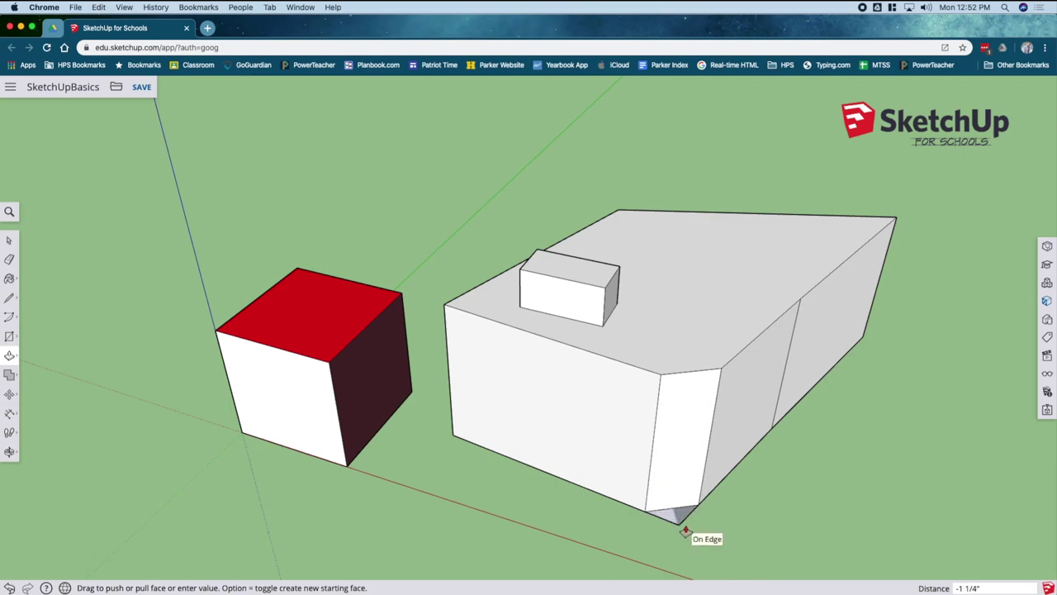
pyautogui.click(685, 522)
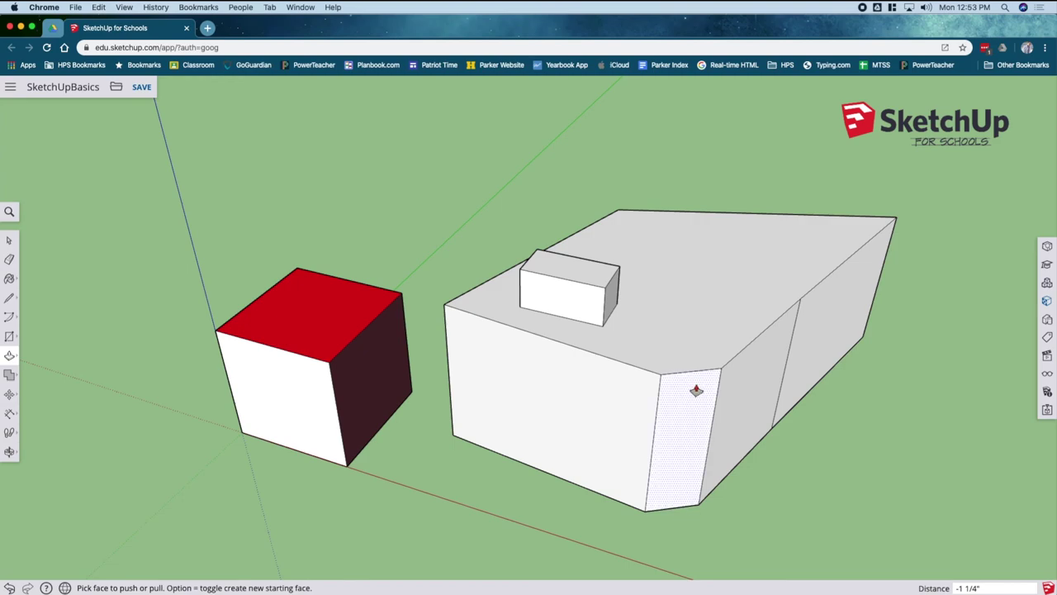
# Sink a circular hole into the block's top face and orbit to view it.
pyautogui.press('c')
pyautogui.click(687, 299)
pyautogui.click(703, 293)
pyautogui.press('p')
pyautogui.click(685, 300)
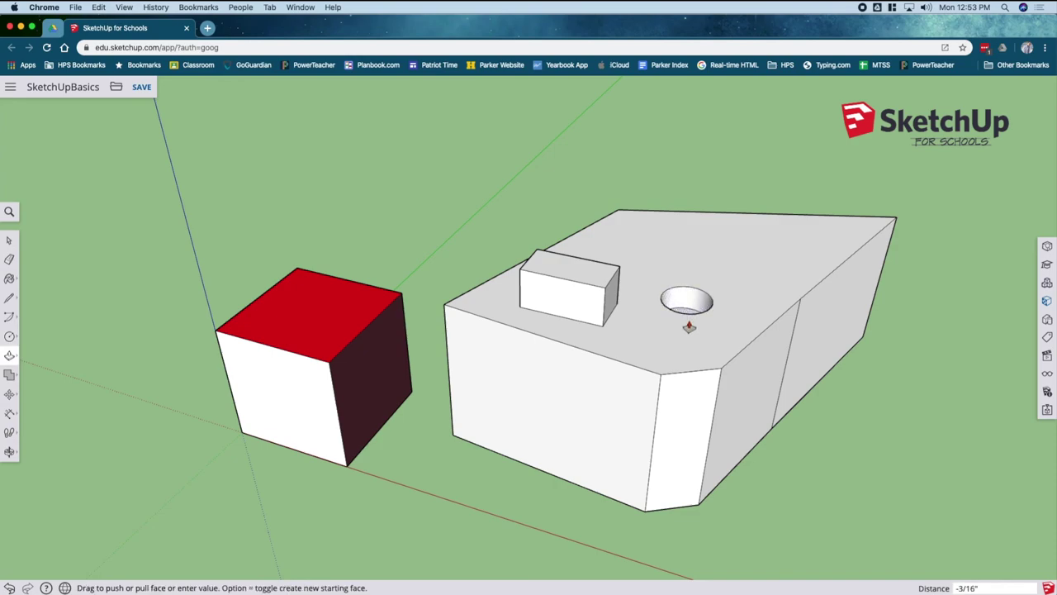
pyautogui.click(693, 337)
pyautogui.press('o')
pyautogui.moveTo(734, 333); pyautogui.dragTo(762, 257)
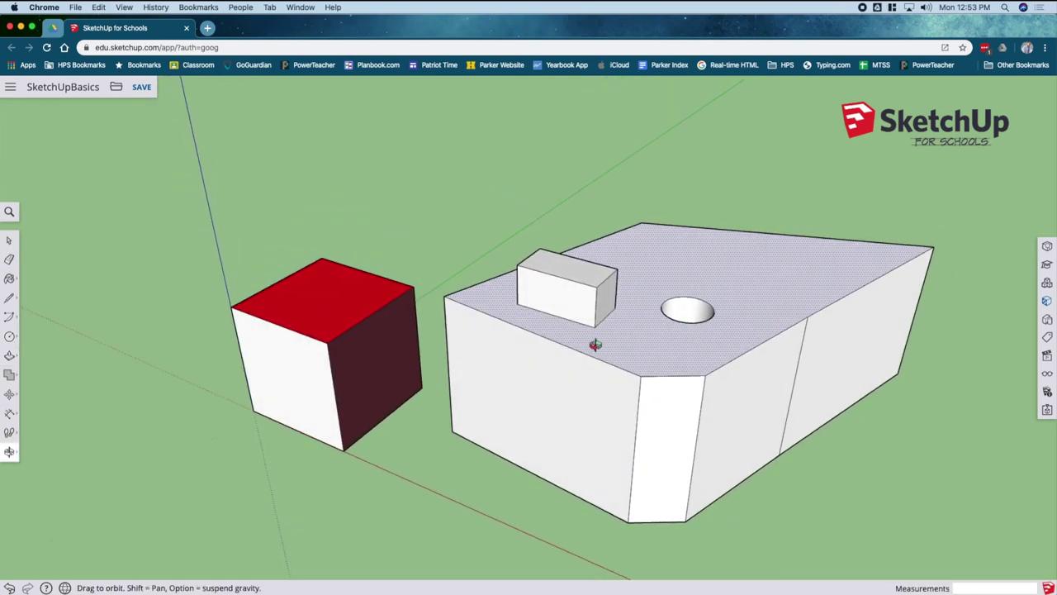
pyautogui.moveTo(470, 332); pyautogui.dragTo(754, 425)
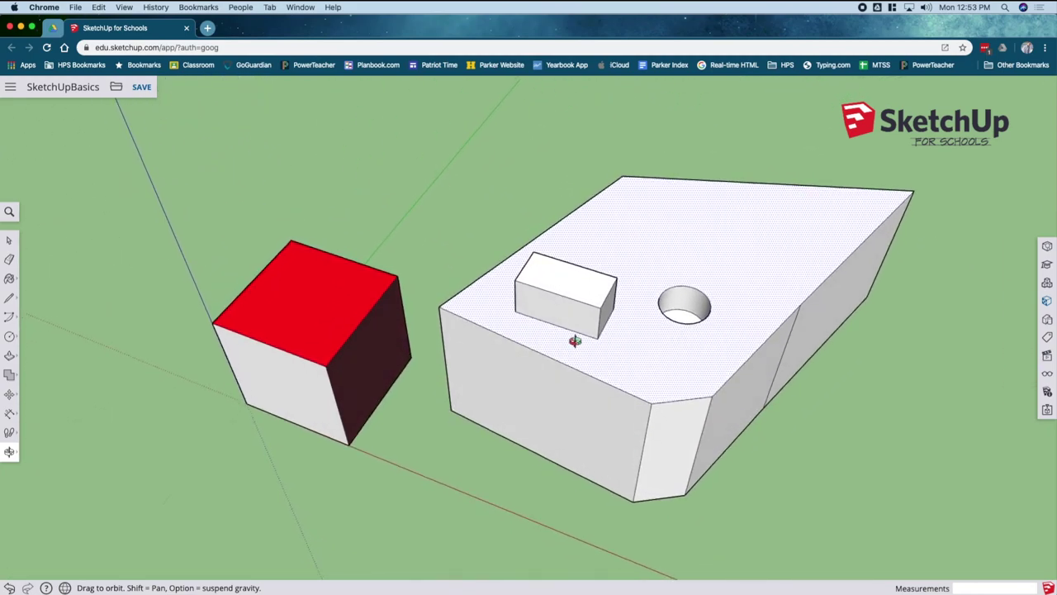
pyautogui.moveTo(573, 342); pyautogui.dragTo(538, 302)
# Draw a rectangle on the small box's front face.
pyautogui.scroll(-3, 538, 302)
pyautogui.scroll(8, 538, 285)
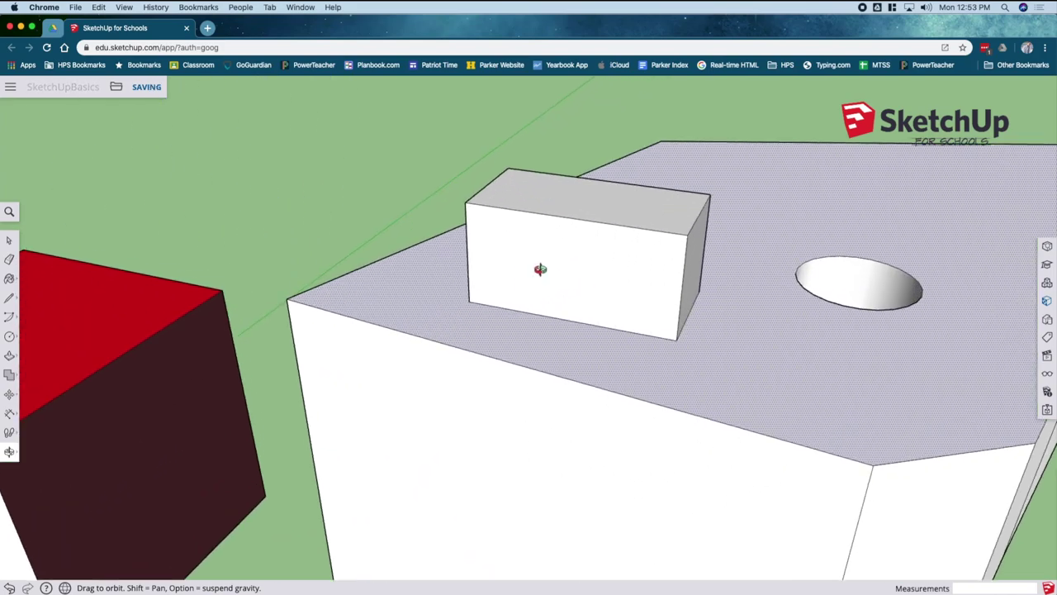
pyautogui.press('r')
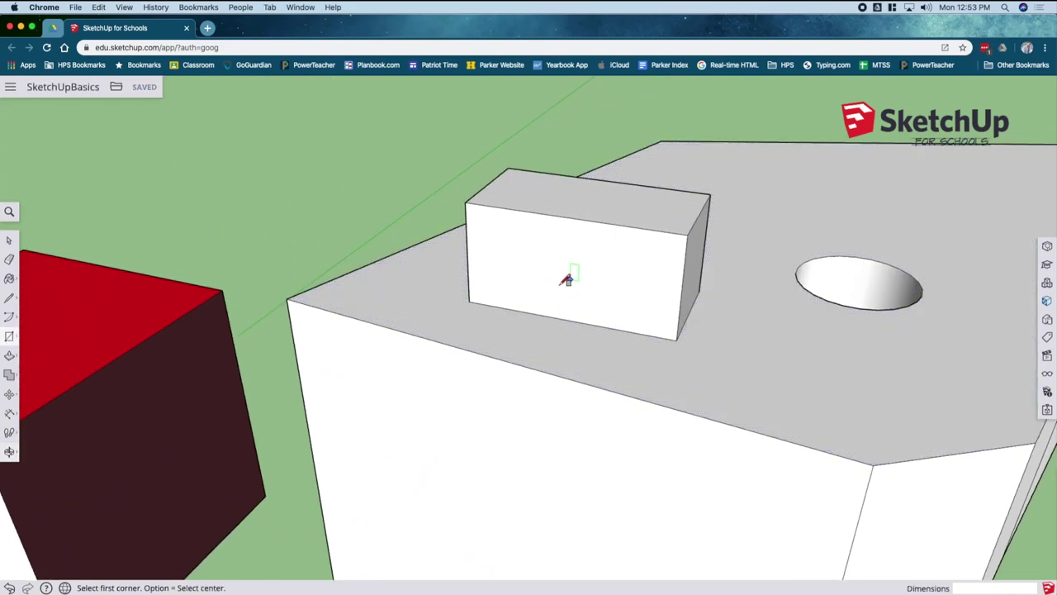
pyautogui.click(485, 305)
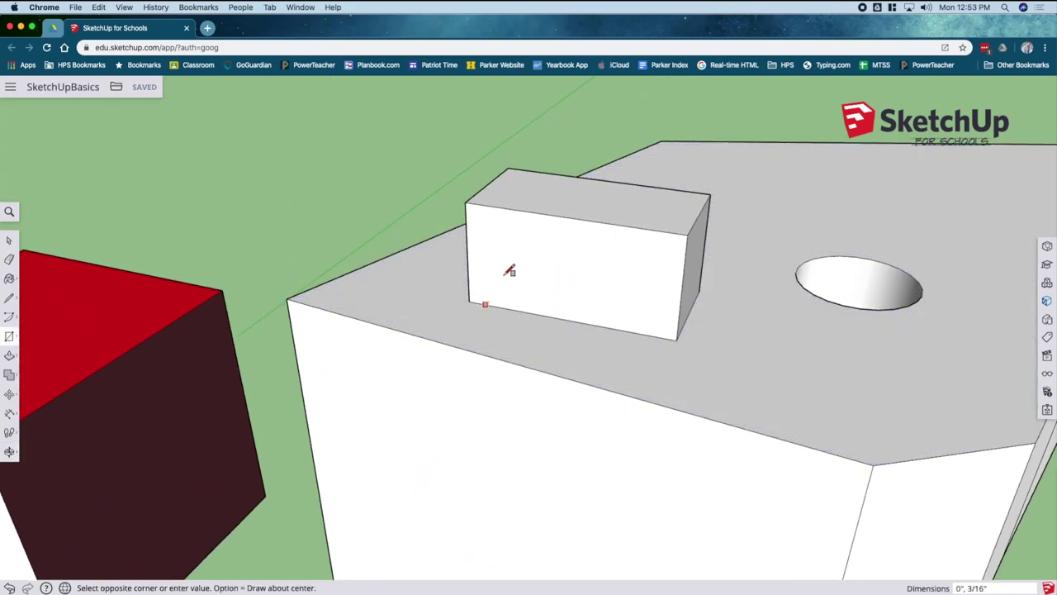
pyautogui.click(657, 253)
# Push the rectangle through the small box to form an open arch, then reframe the model.
pyautogui.press('p')
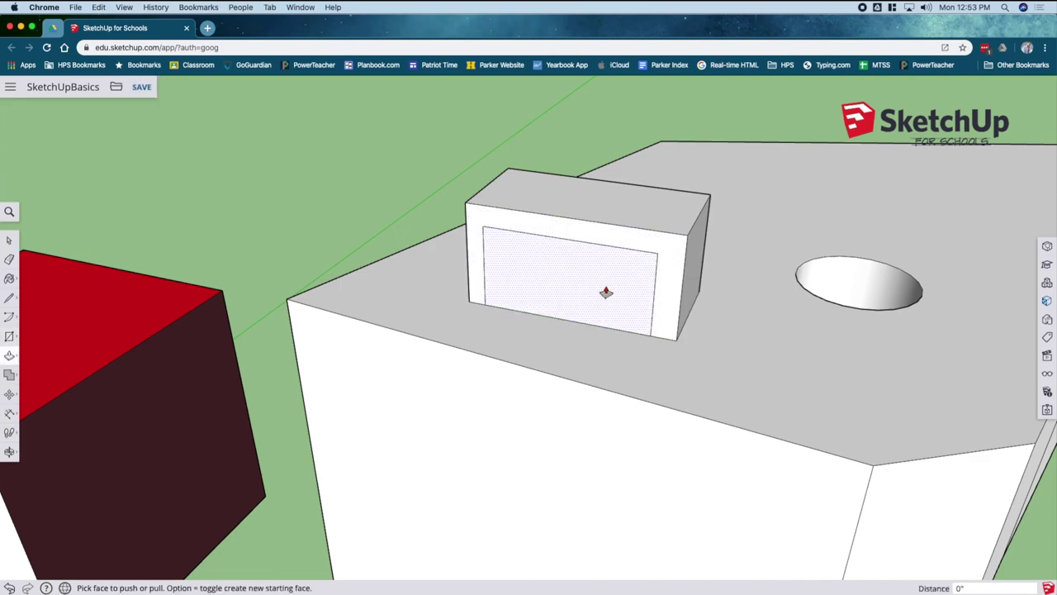
pyautogui.click(604, 289)
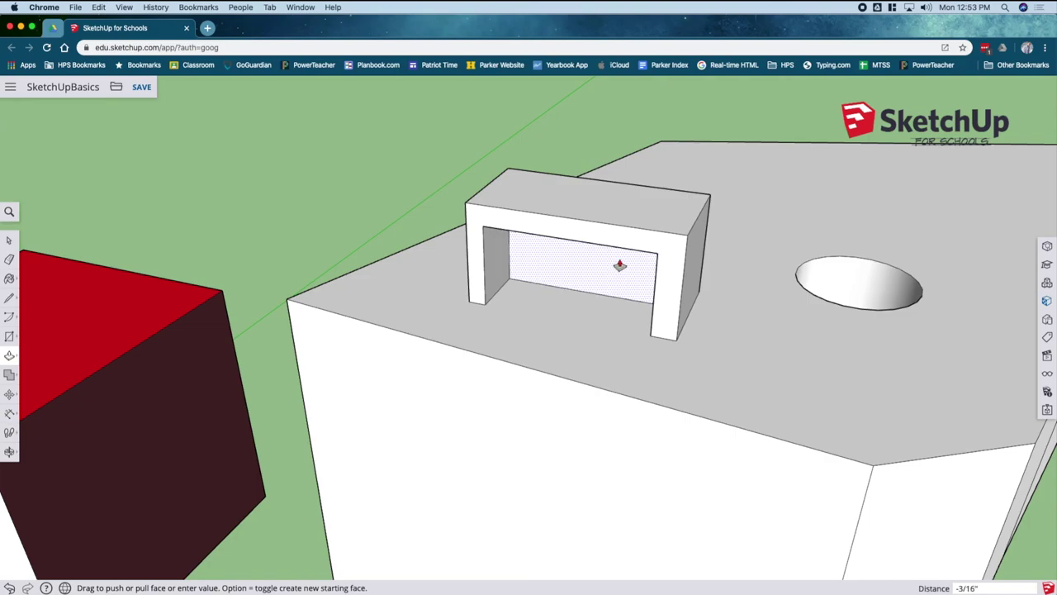
pyautogui.click(619, 268)
pyautogui.press('o')
pyautogui.moveTo(680, 370)
pyautogui.mouseDown()
pyautogui.moveTo(438, 245)
pyautogui.moveTo(396, 350)
pyautogui.moveTo(254, 339)
pyautogui.moveTo(672, 355)
pyautogui.mouseUp()
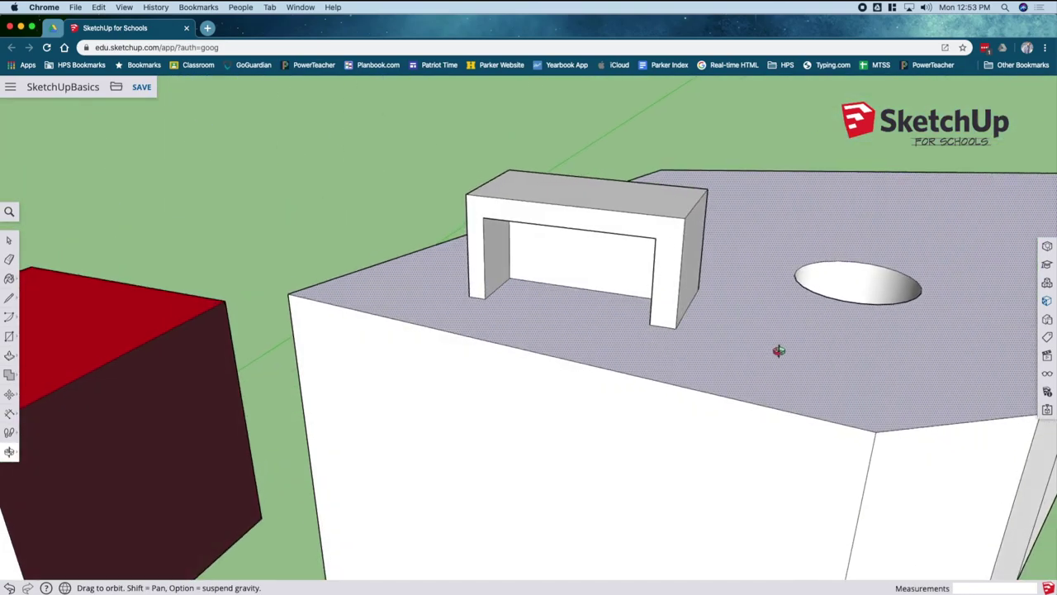
pyautogui.scroll(-5, 778, 349)
pyautogui.moveTo(779, 349); pyautogui.dragTo(560, 351)
pyautogui.moveTo(256, 346); pyautogui.dragTo(228, 343)
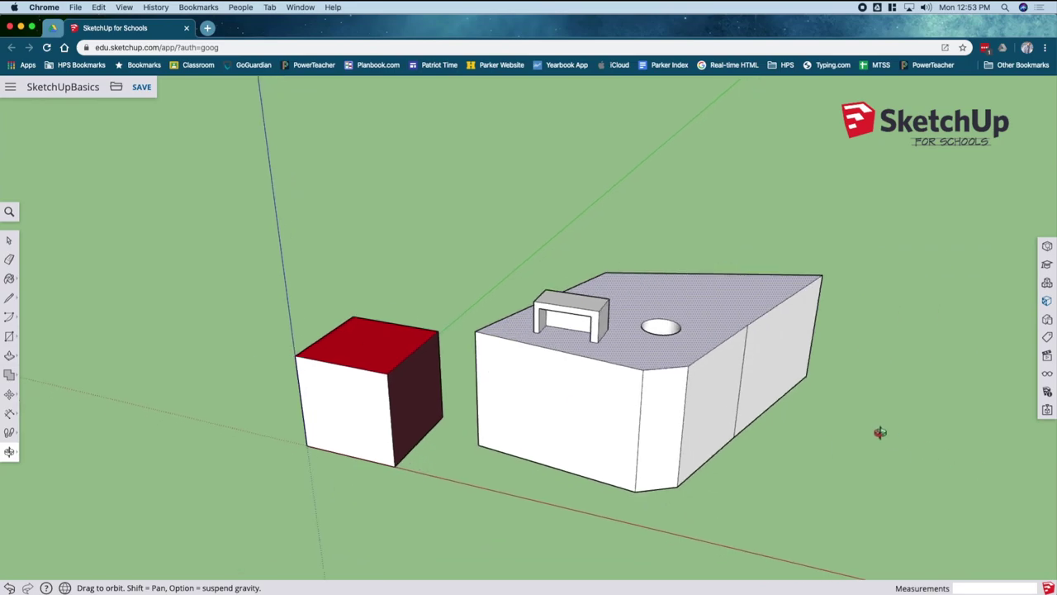
pyautogui.scroll(3, 879, 431)
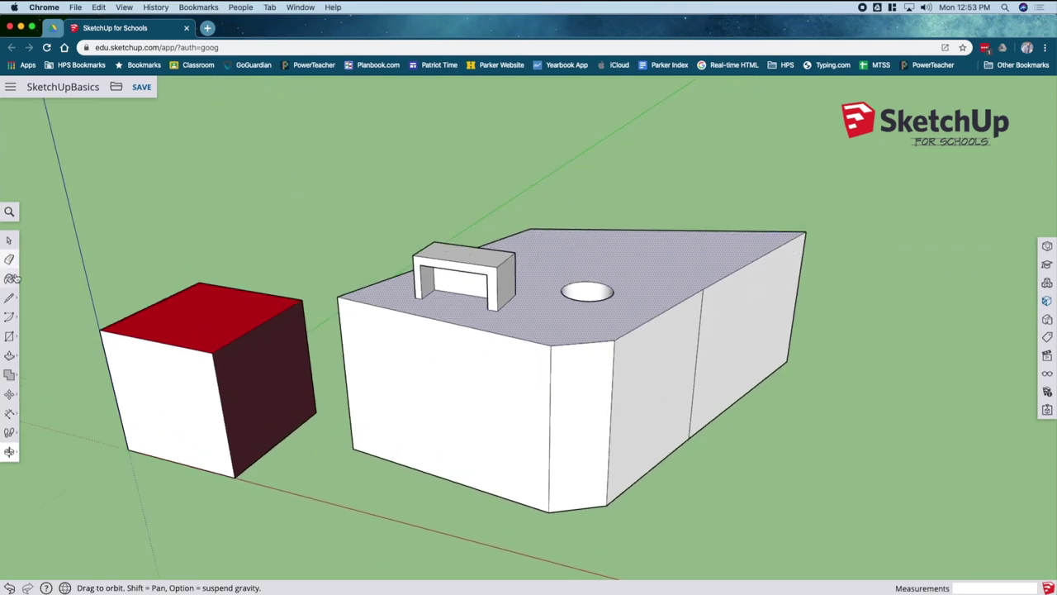